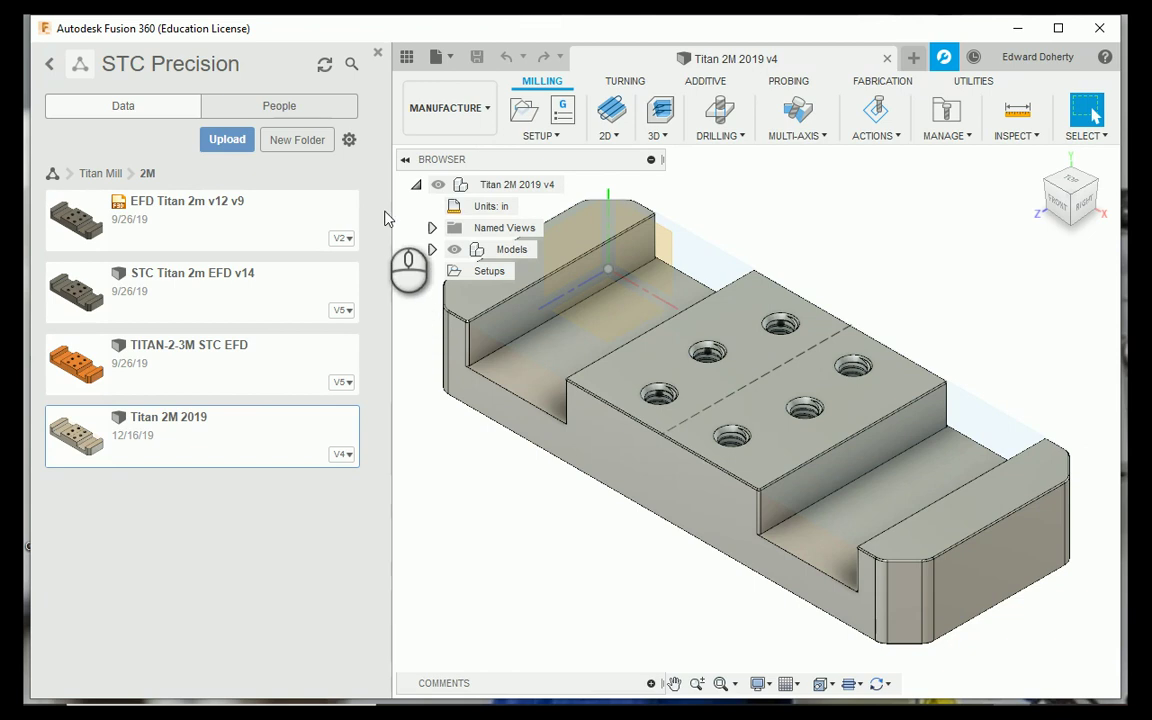
# - Close the data panel so the Titan 2M 2019 v4 model fills the Fusion 360 workspace
pyautogui.click(377, 52)
# - Cancel saving a copy of the design and bring up the Export dialog instead
pyautogui.click(88, 57)
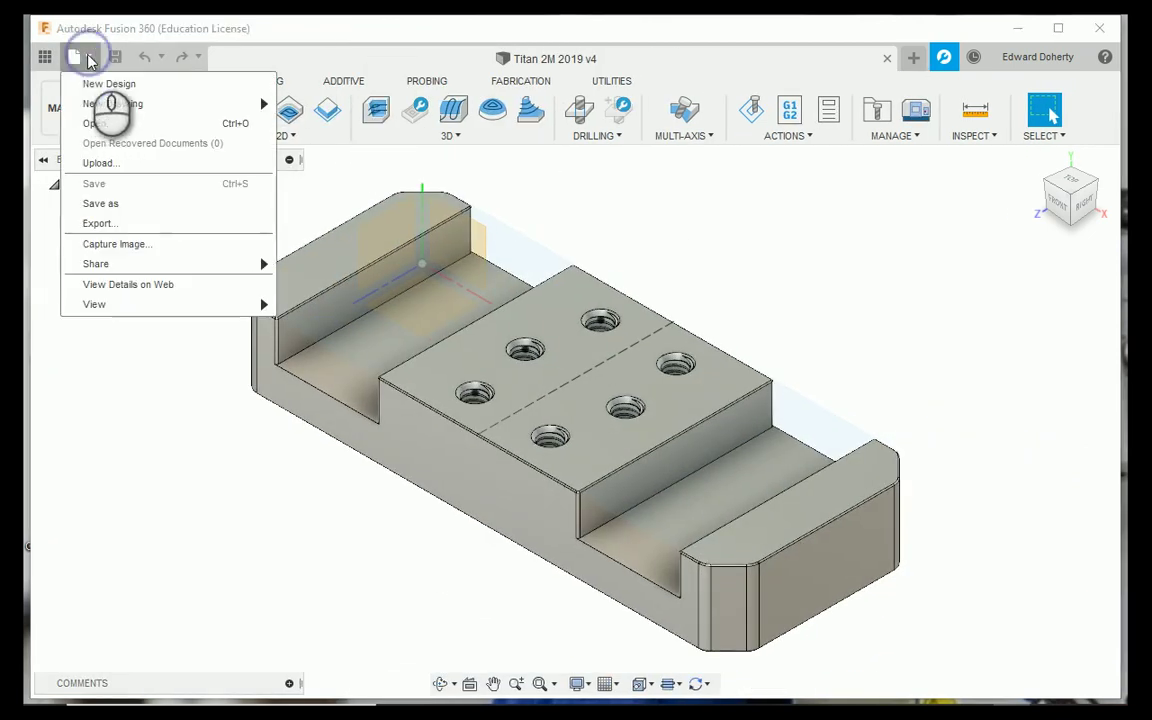
pyautogui.click(106, 203)
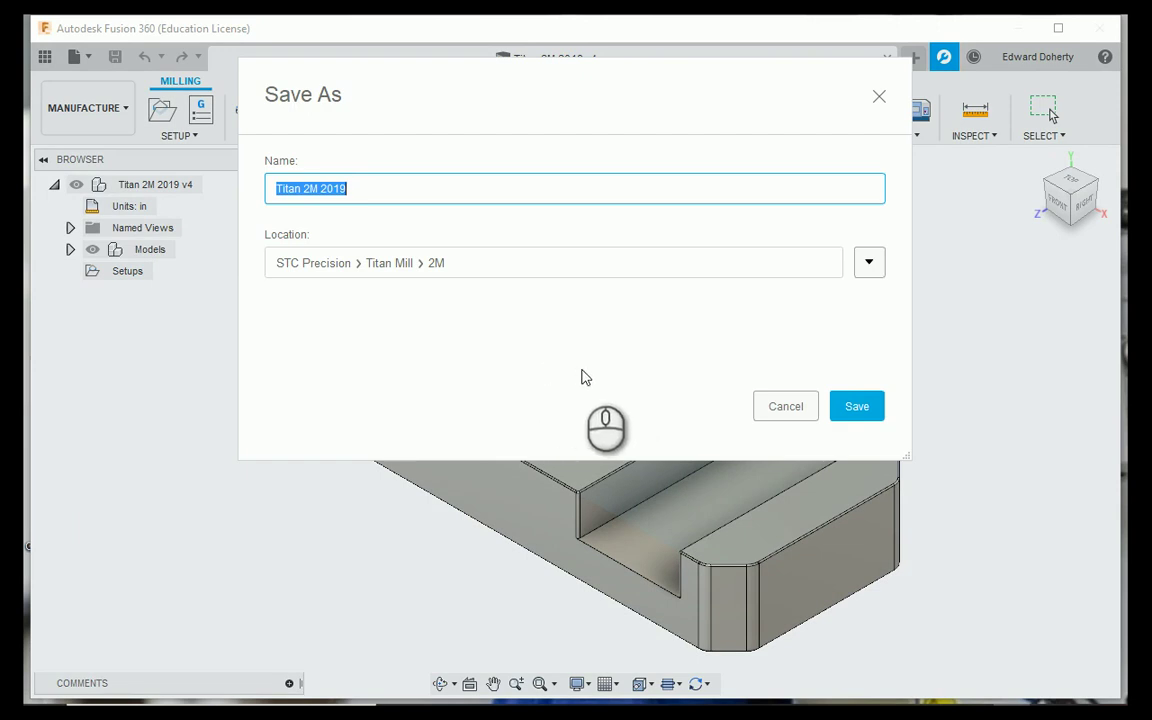
pyautogui.click(874, 264)
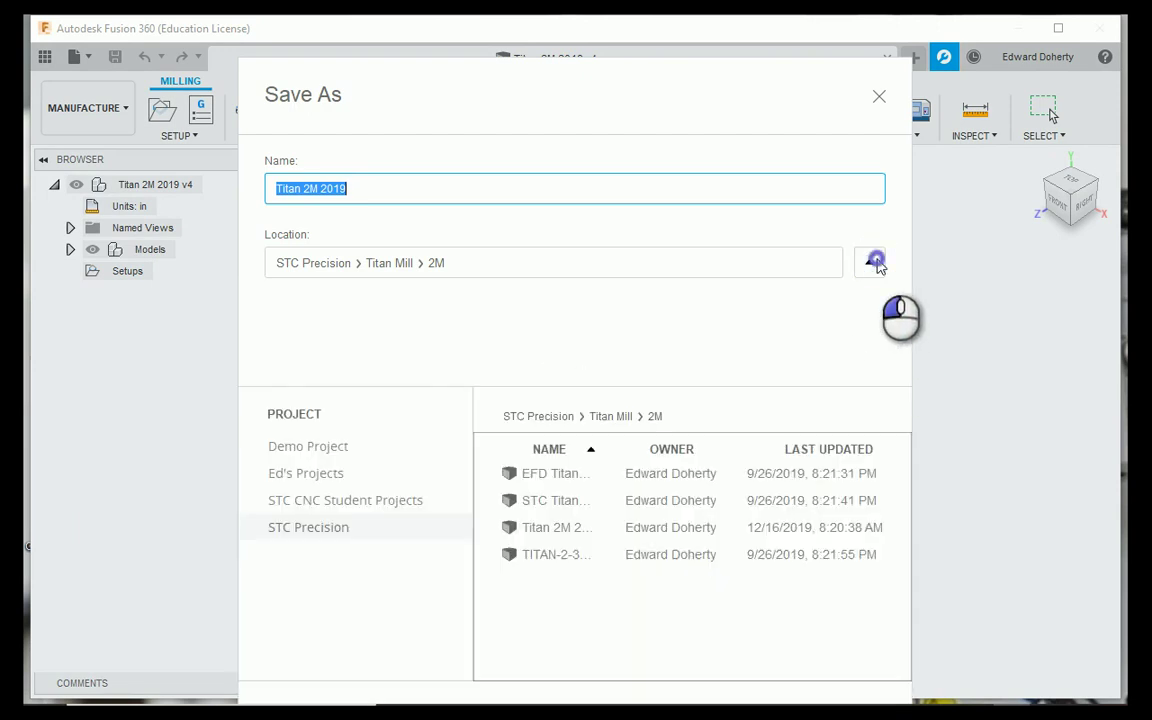
pyautogui.click(876, 262)
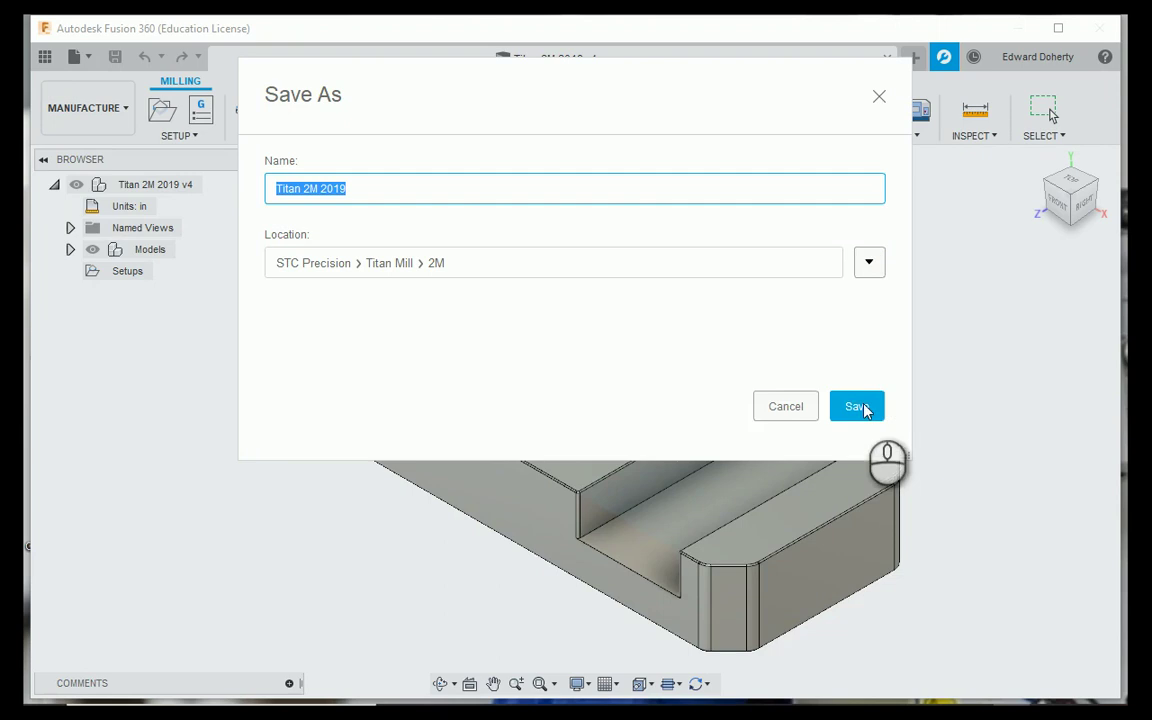
pyautogui.click(796, 407)
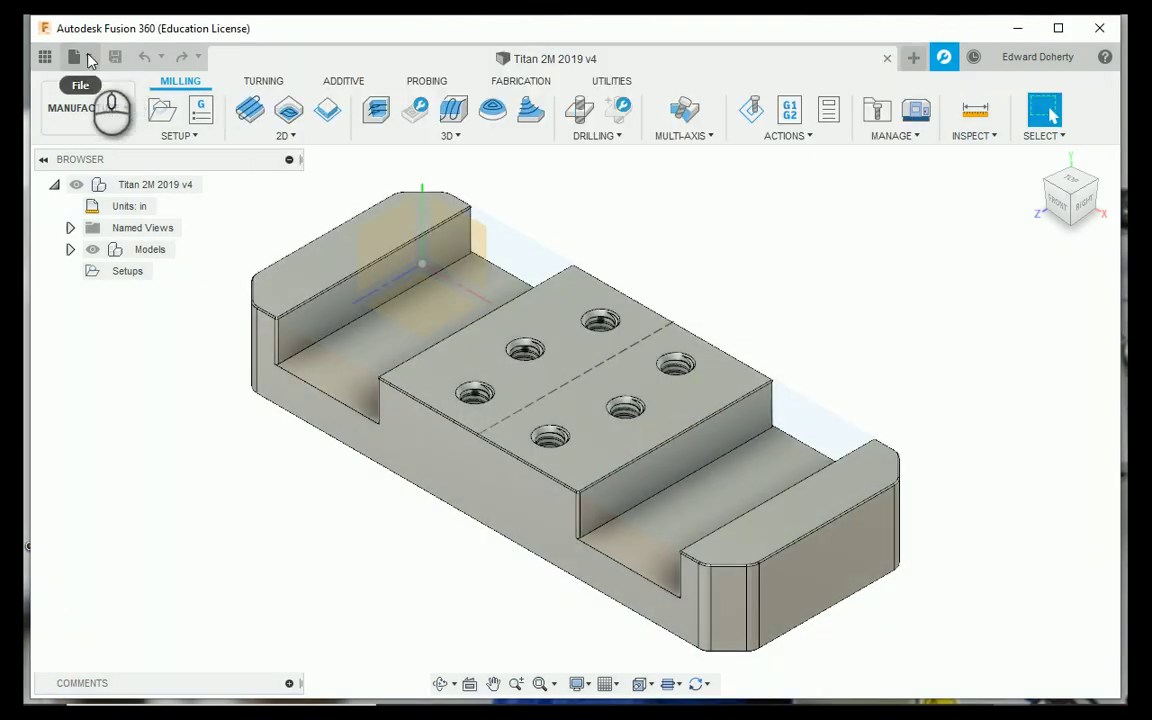
pyautogui.click(88, 58)
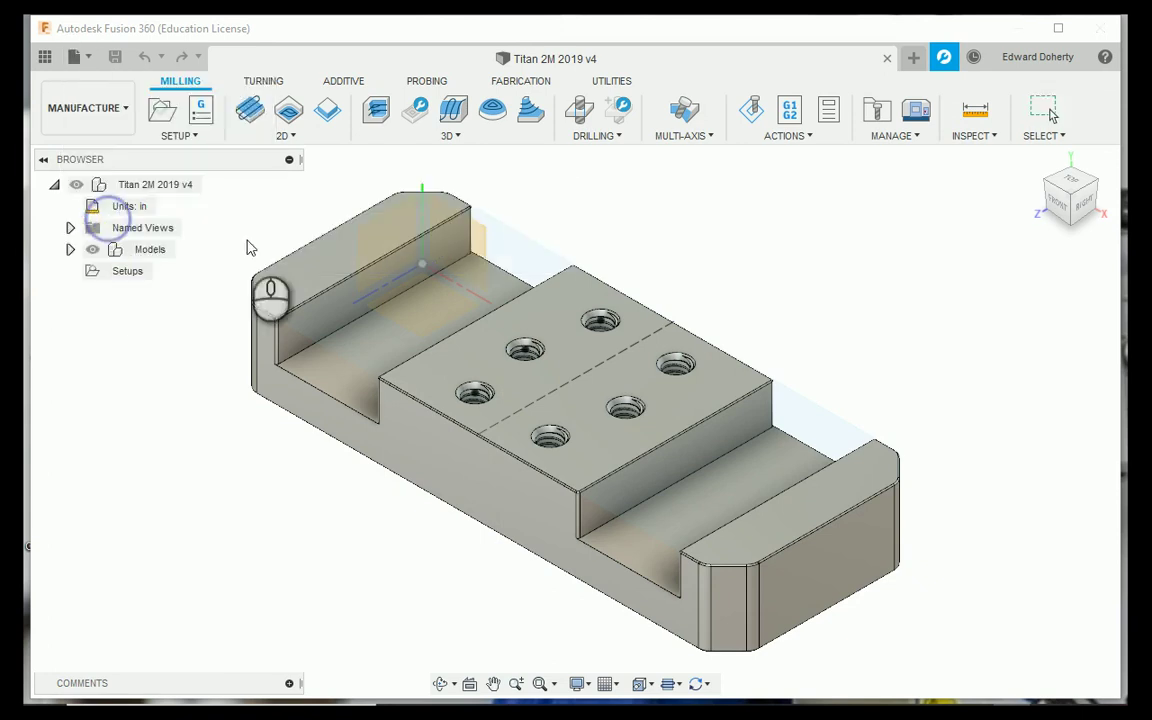
pyautogui.click(100, 223)
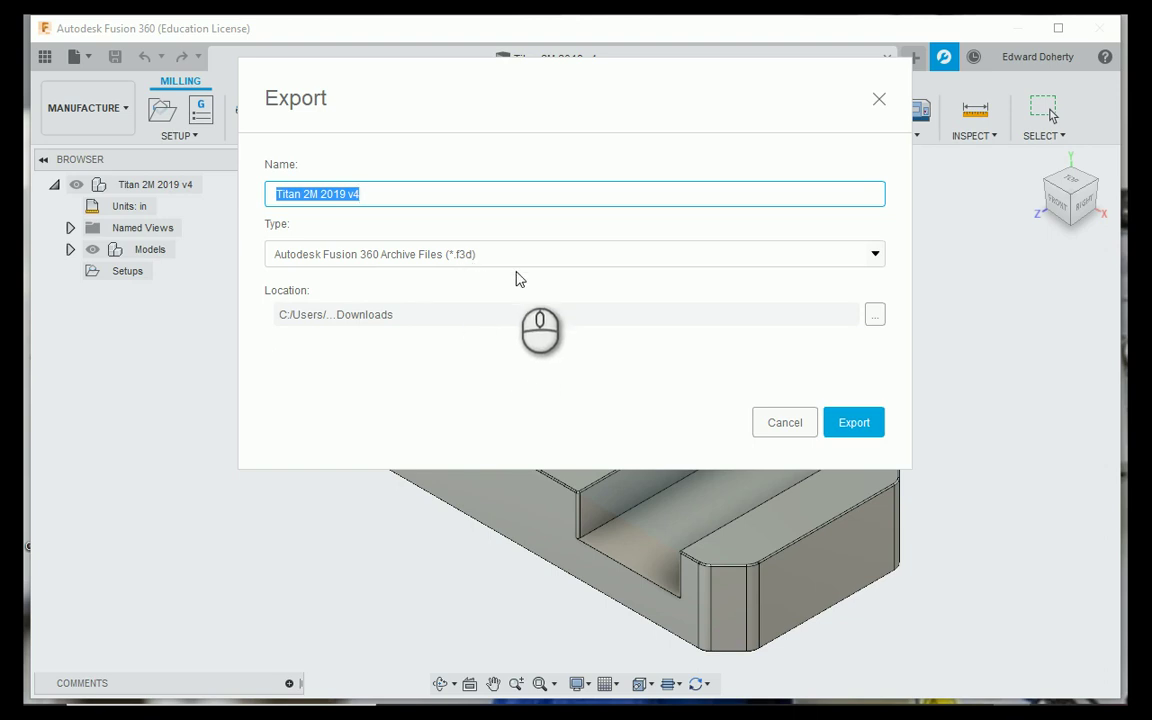
# - Set the export type to STEP Files (*.stp *.step) and choose a different export location
pyautogui.click(874, 256)
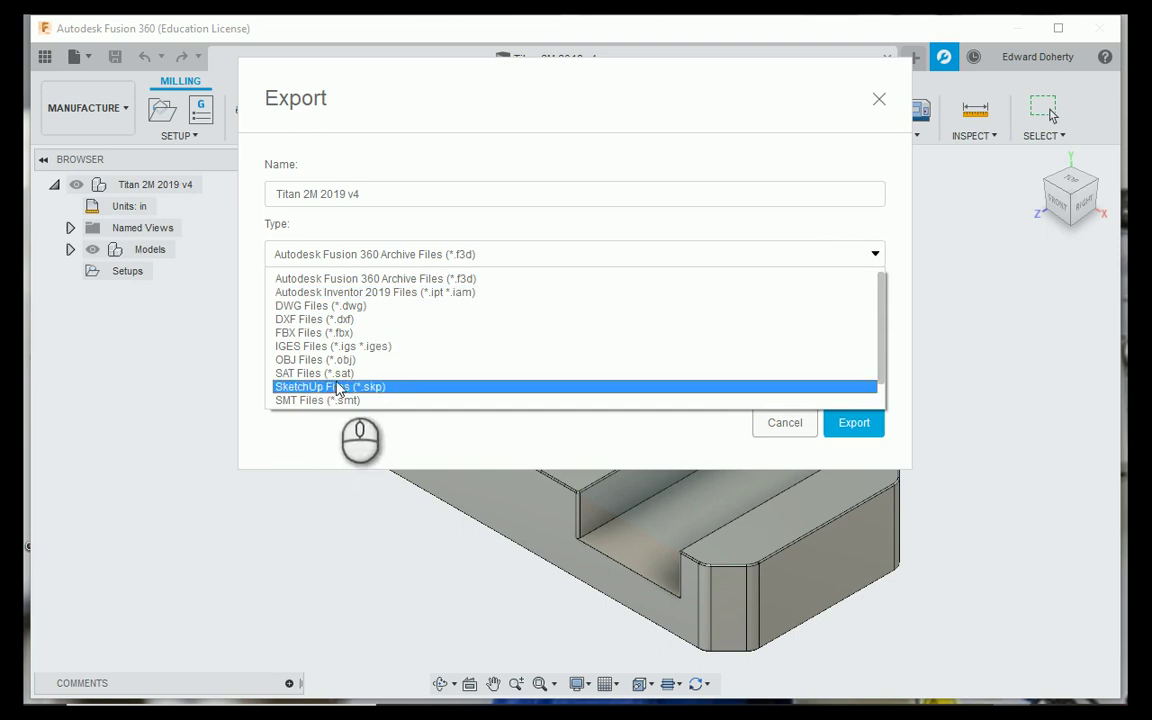
pyautogui.scroll(-1, 365, 357)
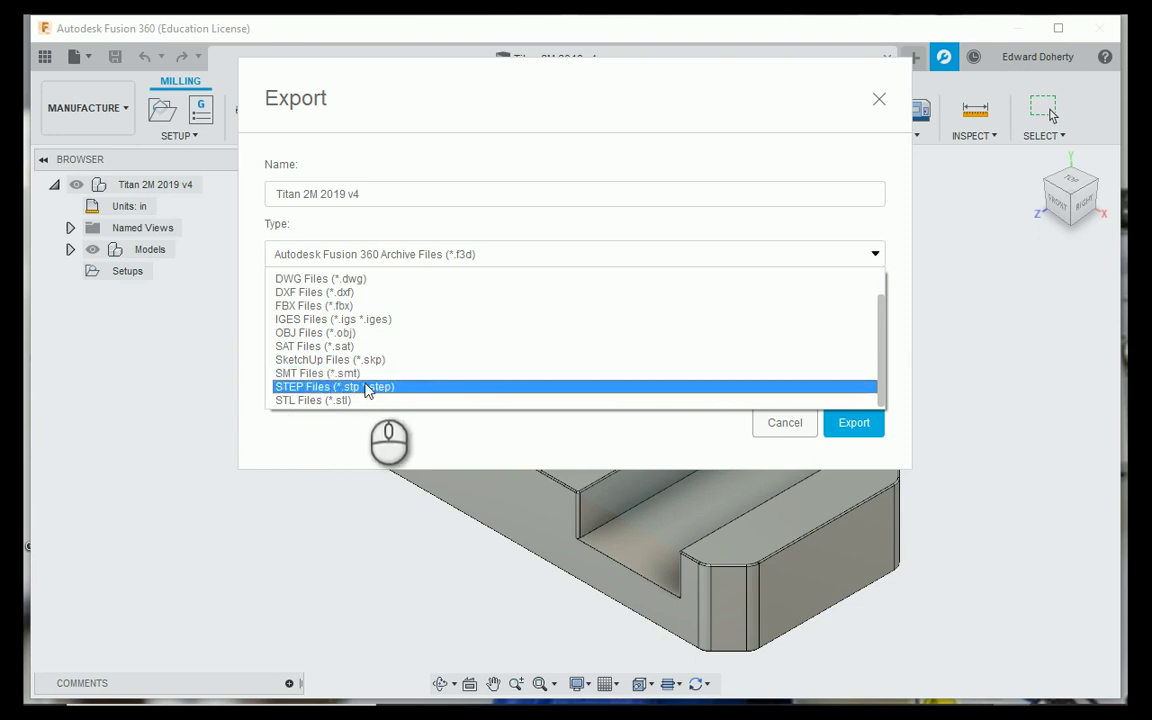
pyautogui.scroll(1, 372, 376)
pyautogui.scroll(-1, 372, 376)
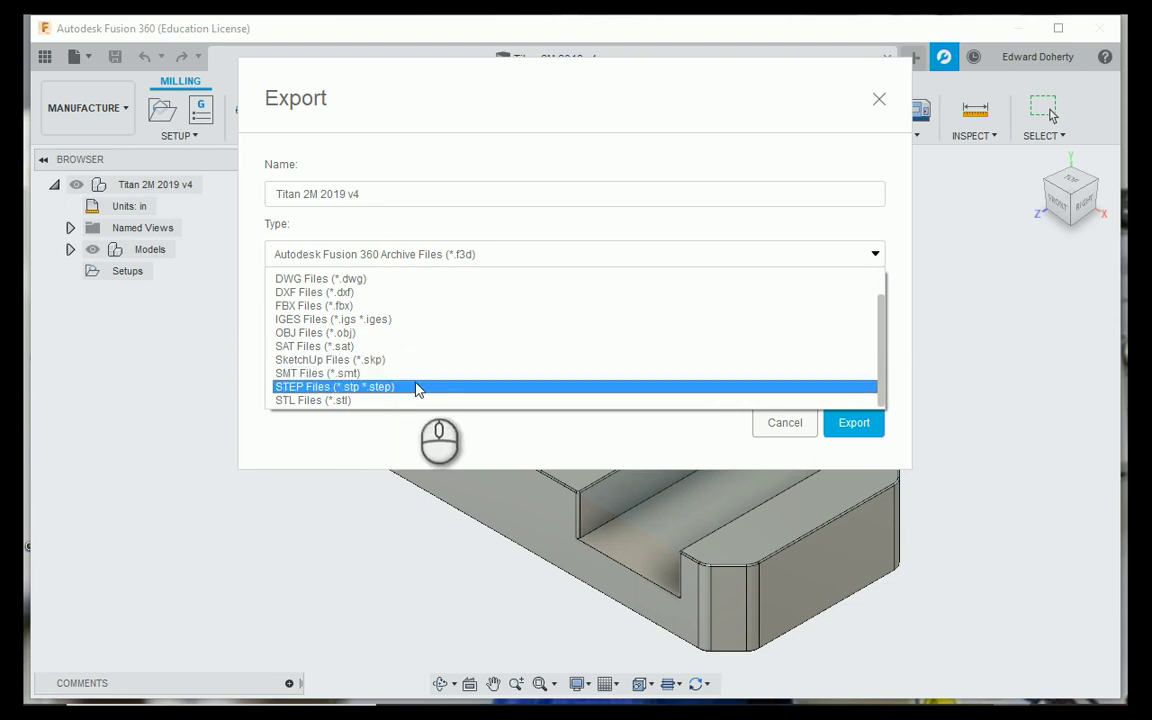
pyautogui.scroll(1, 425, 377)
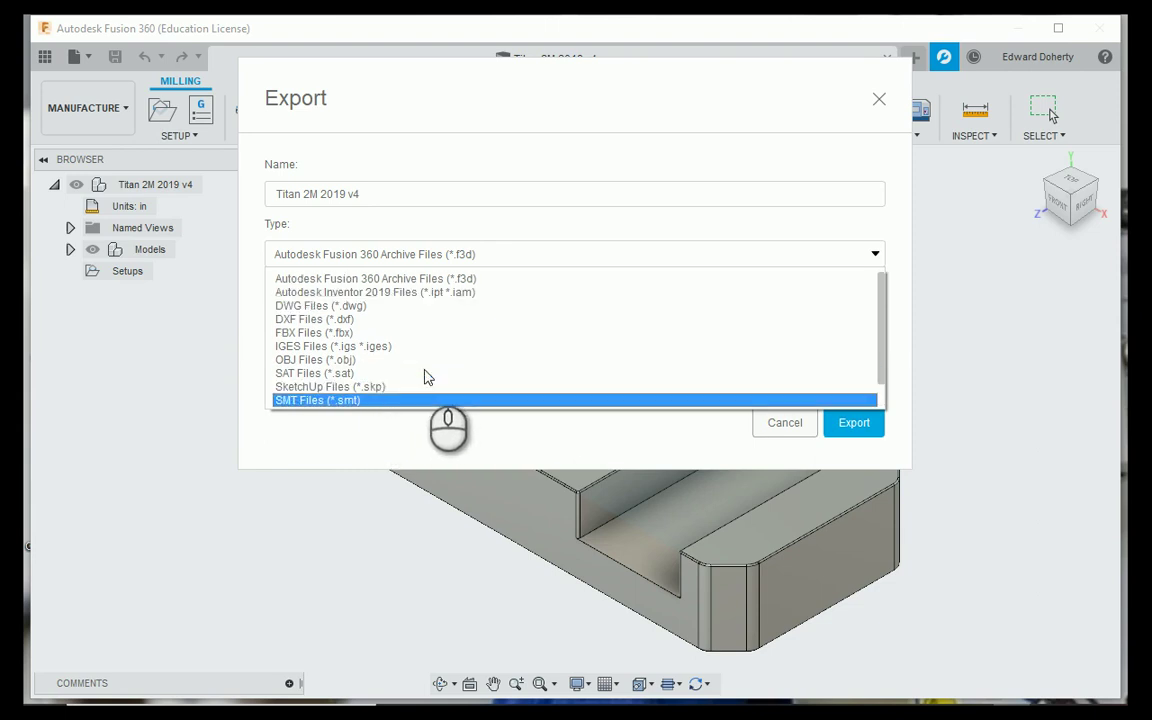
pyautogui.click(405, 294)
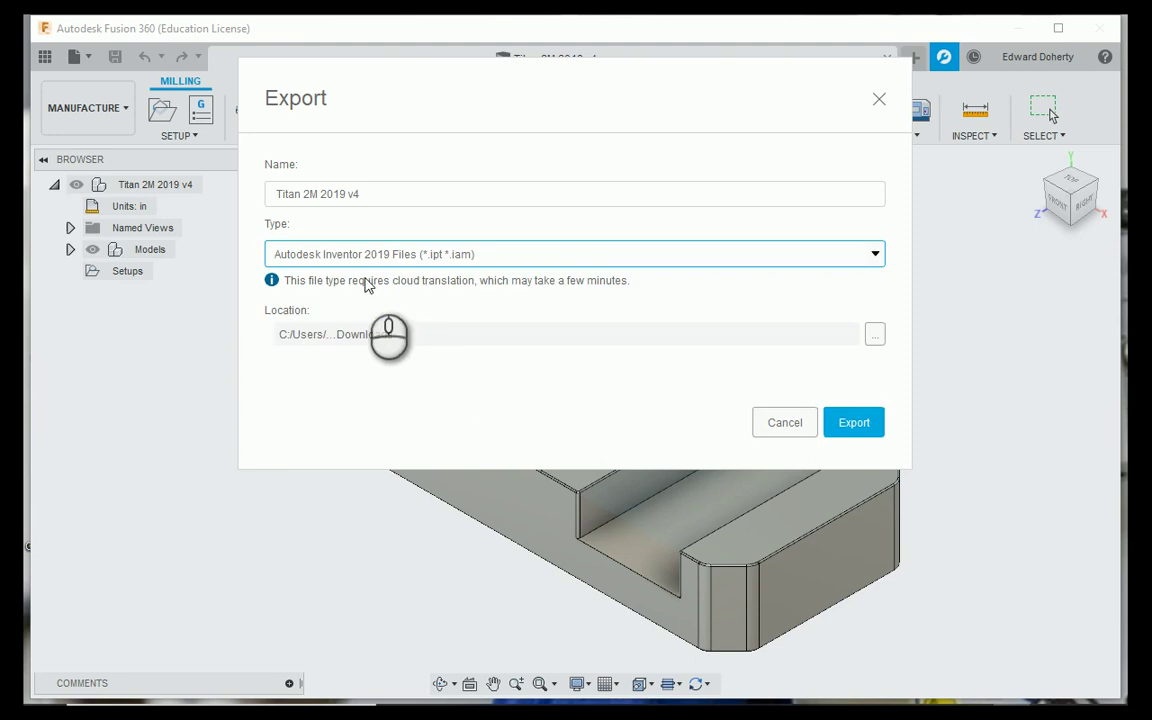
pyautogui.click(874, 254)
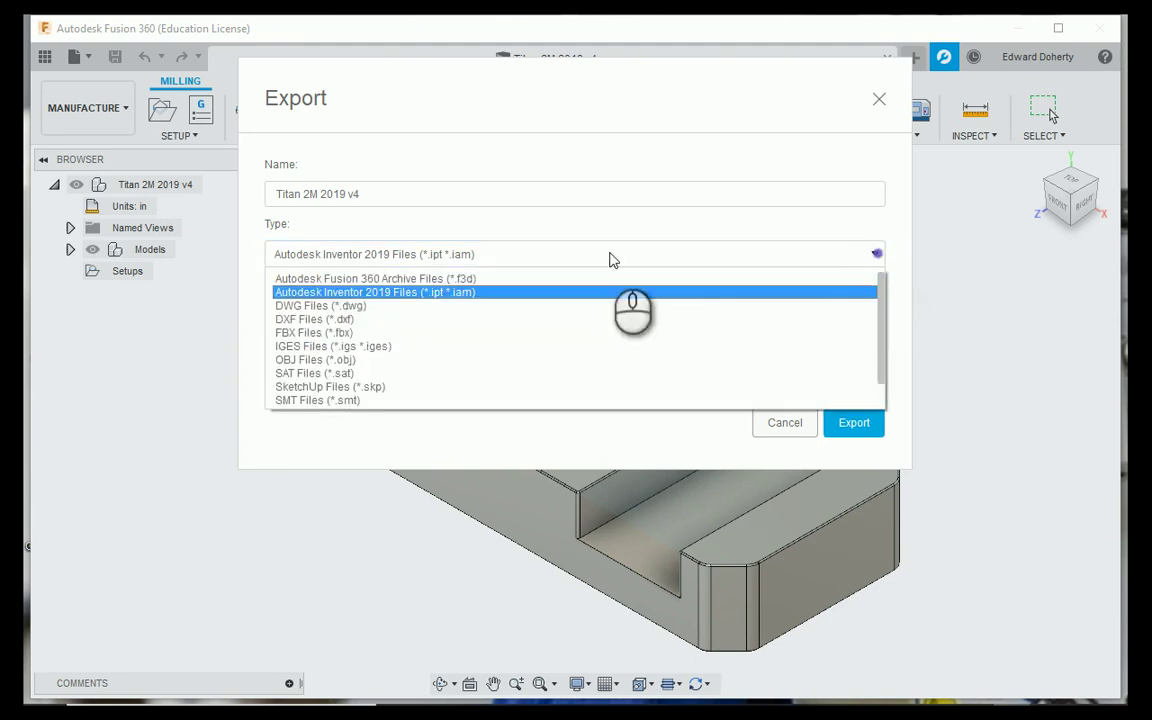
pyautogui.scroll(-1, 437, 318)
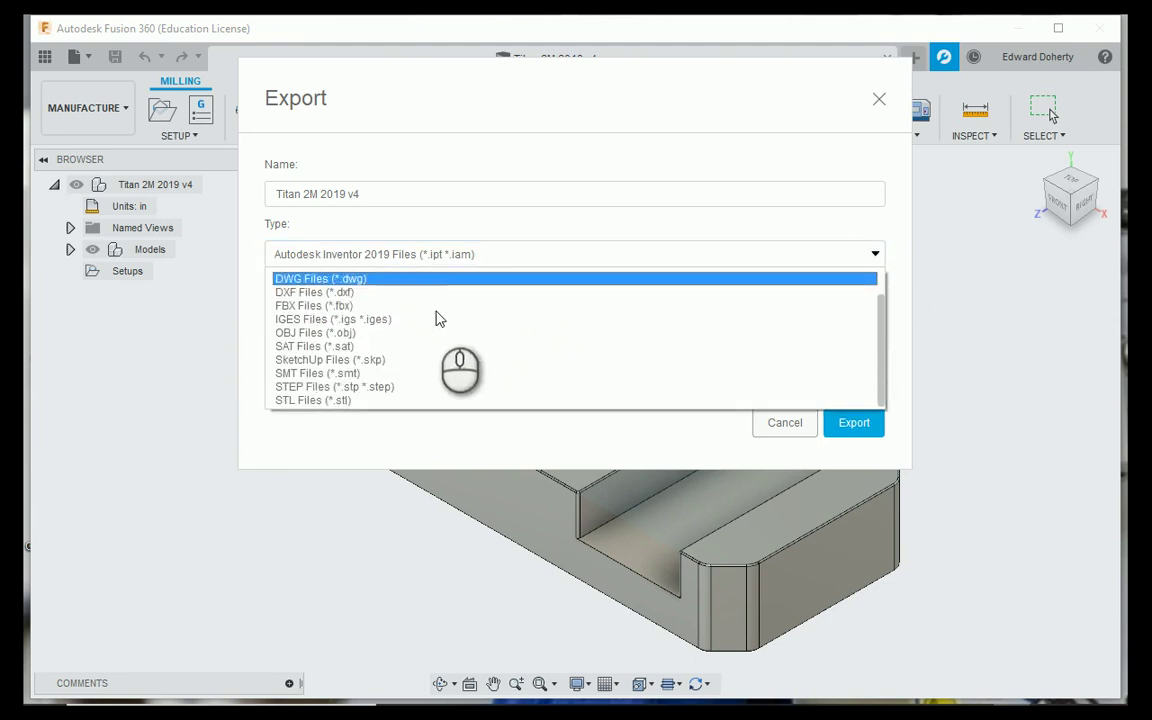
pyautogui.click(385, 388)
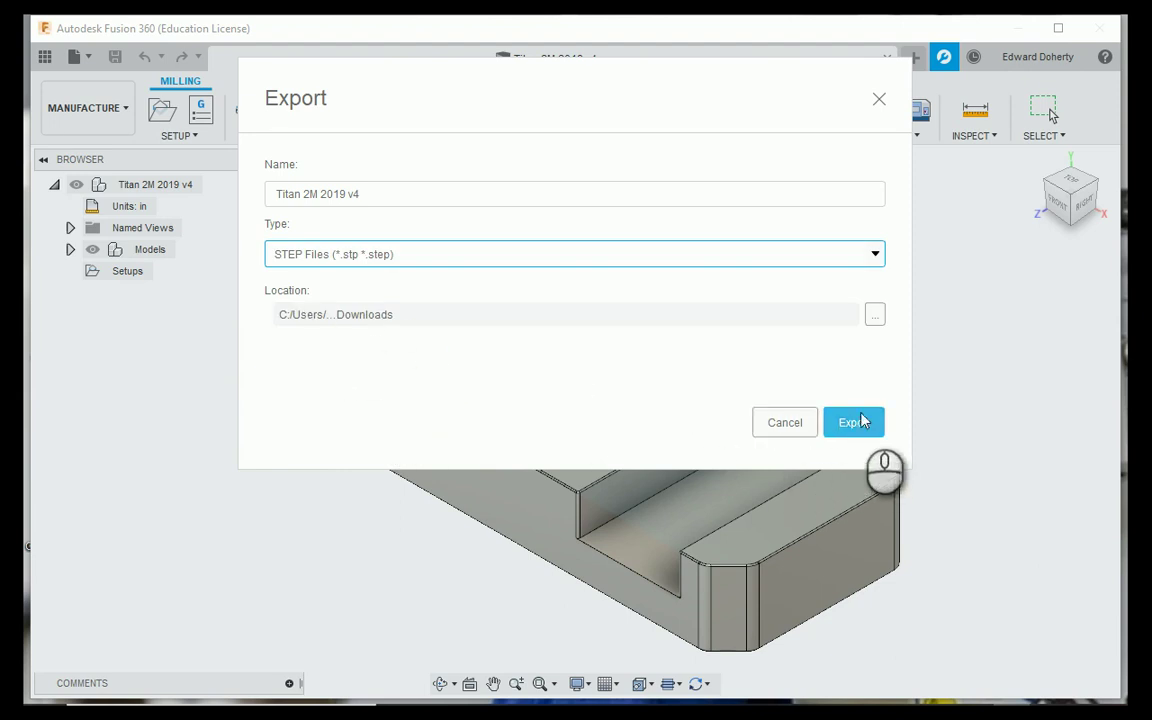
pyautogui.click(874, 316)
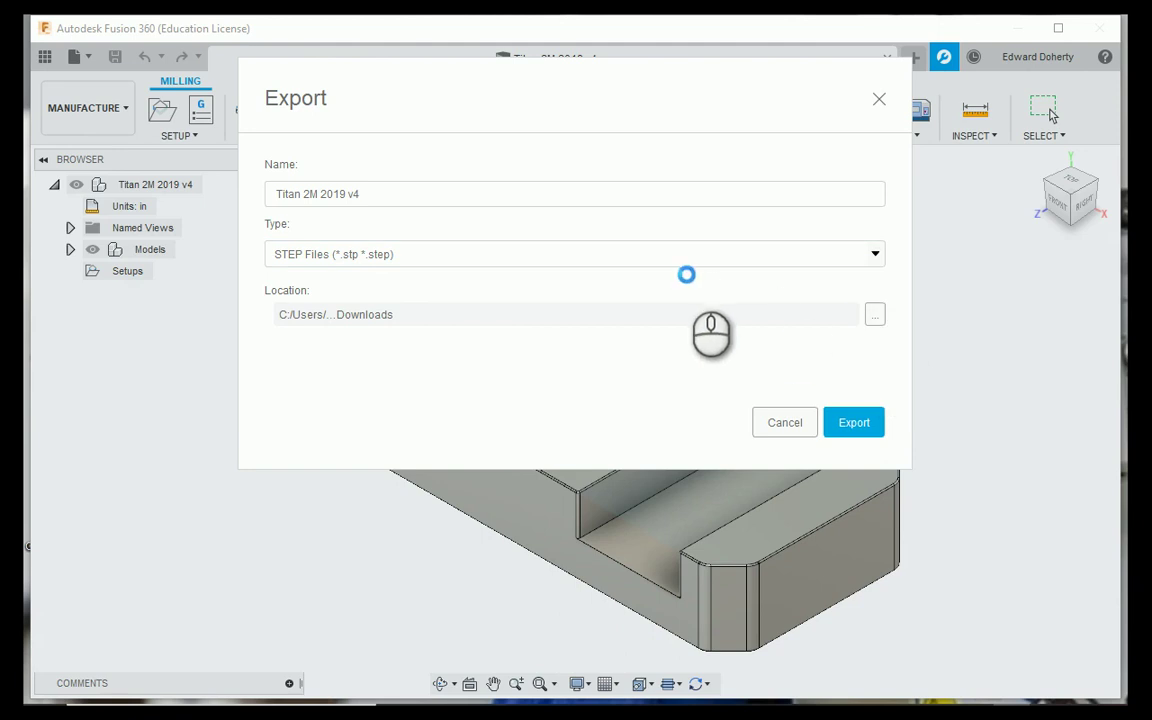
# - Export the STEP file into the Titan Mastercam folder on USB Drive (E:)
pyautogui.moveTo(381, 266); pyautogui.dragTo(376, 335)
pyautogui.click(324, 305)
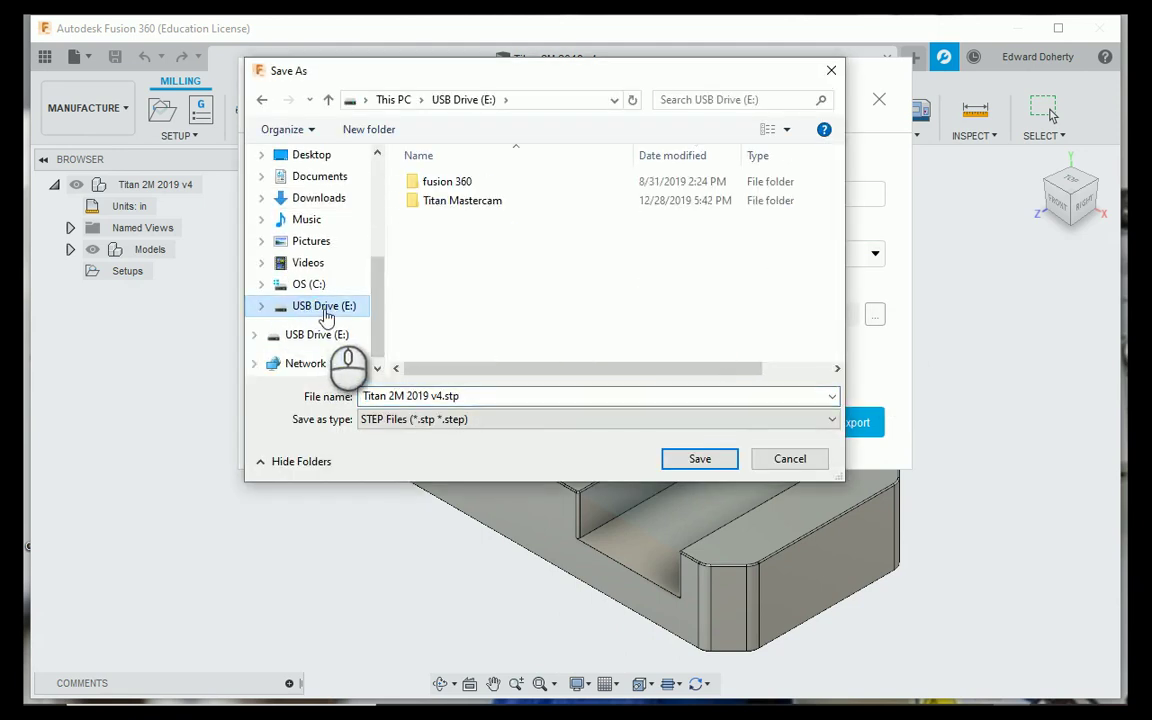
pyautogui.doubleClick(468, 203)
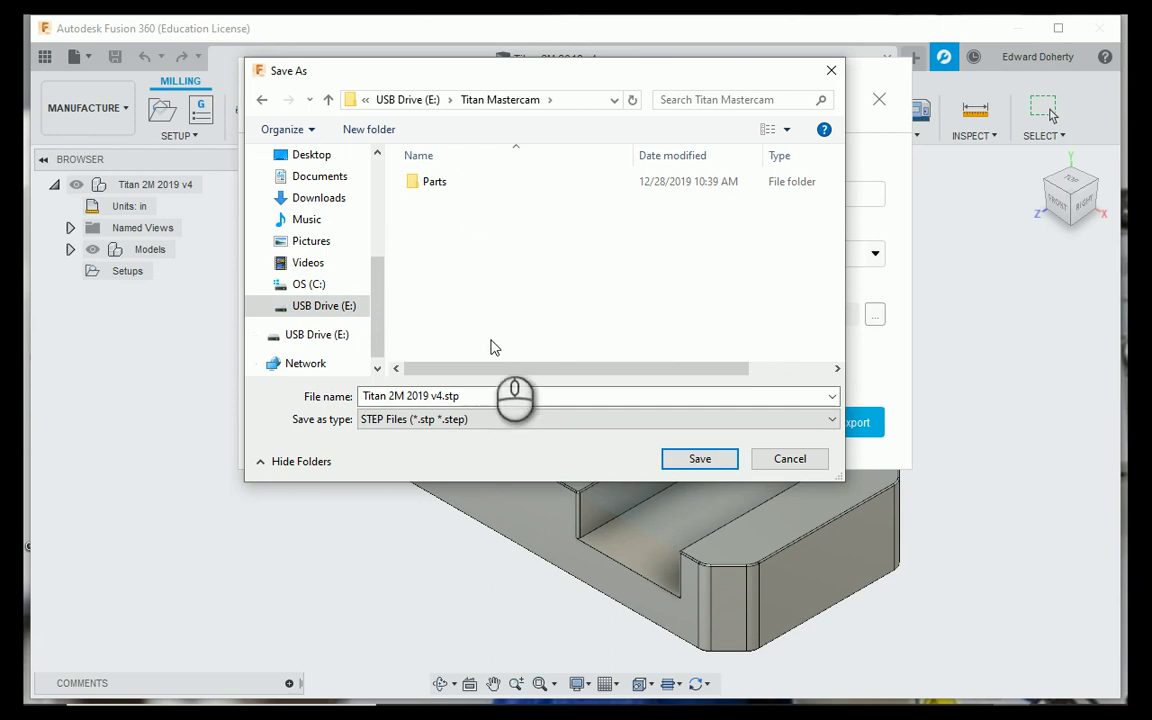
pyautogui.click(400, 419)
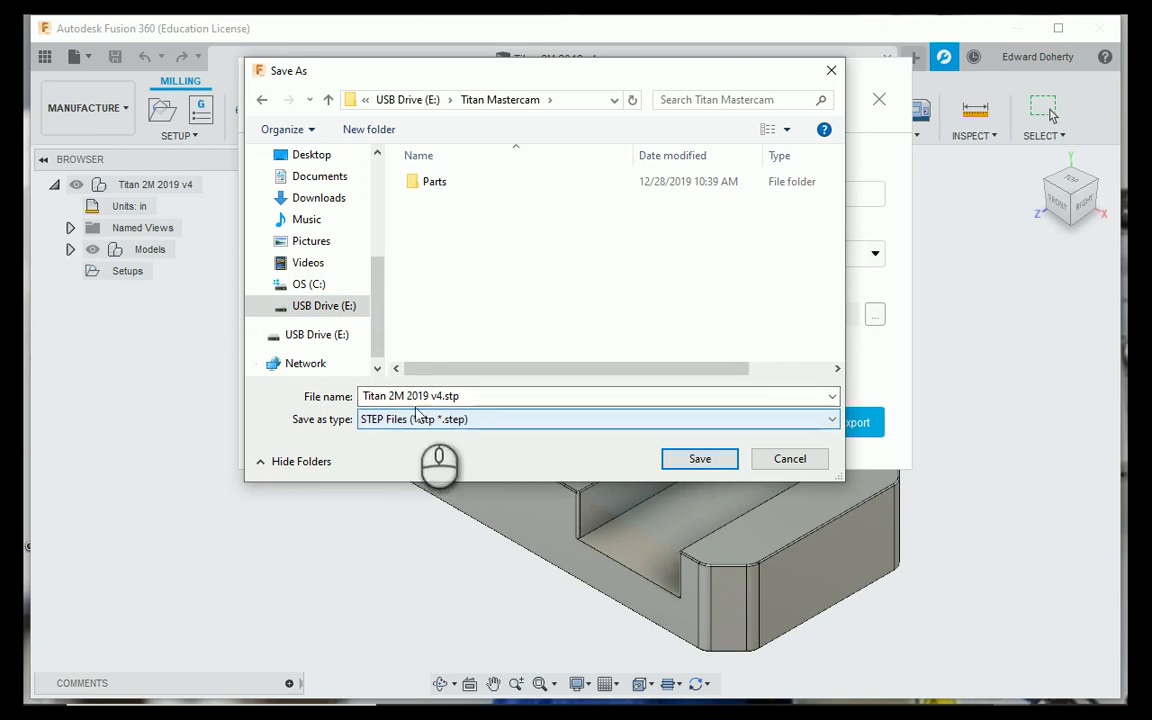
pyautogui.click(699, 458)
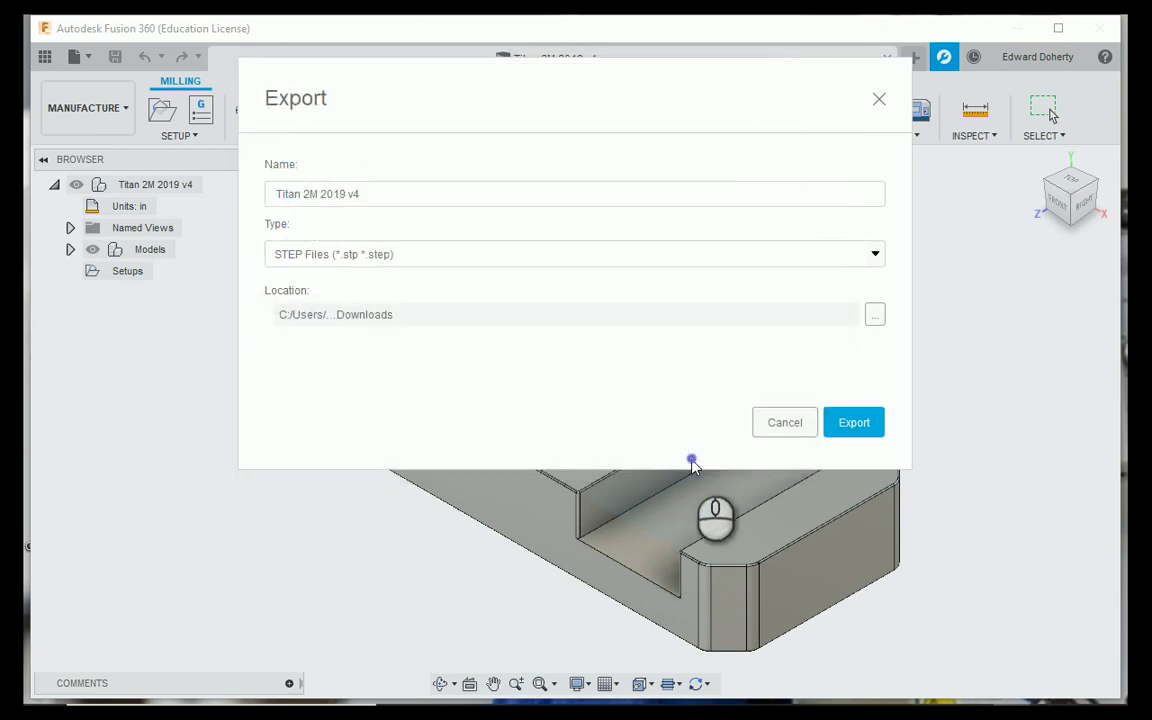
pyautogui.click(853, 422)
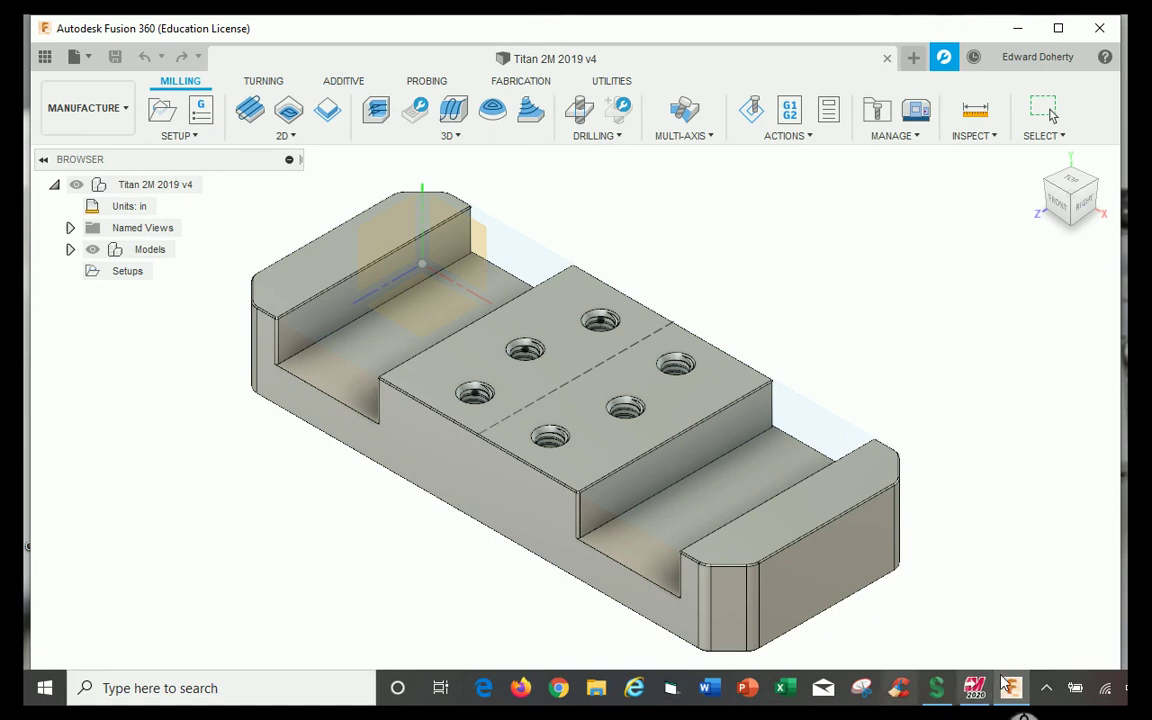
# - Switch to Mastercam, start a new file and save changes to Titan 1M Cam.emcam
pyautogui.click(977, 688)
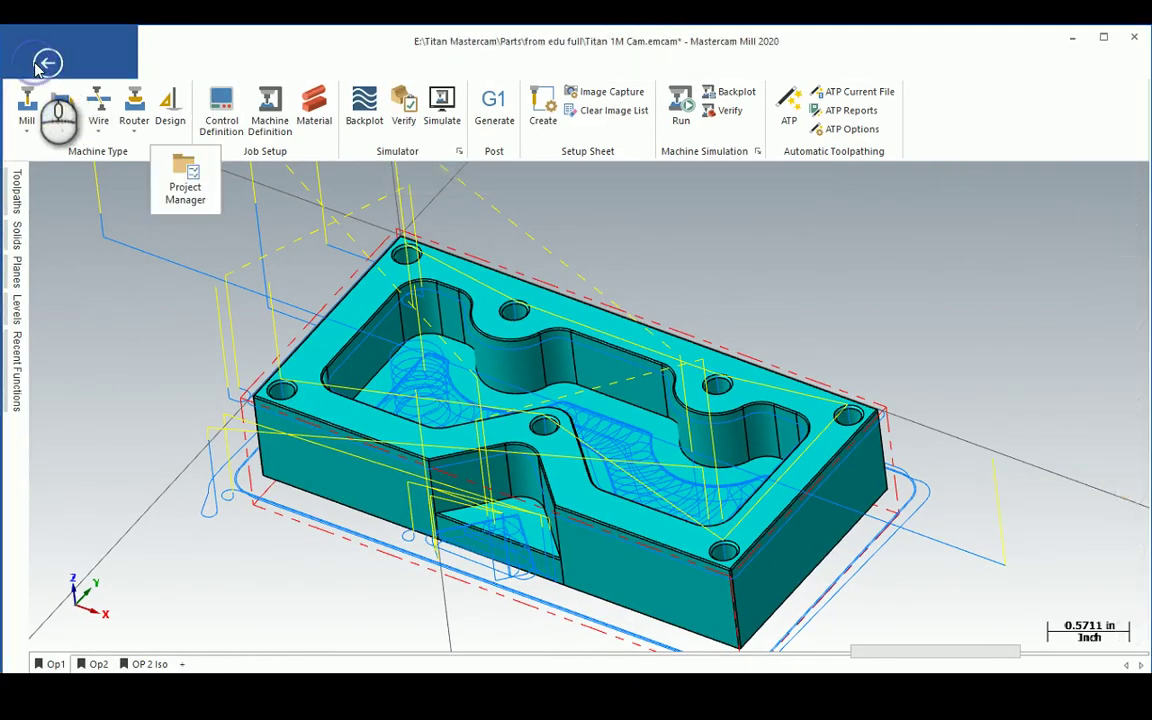
pyautogui.click(30, 66)
pyautogui.press('Escape')
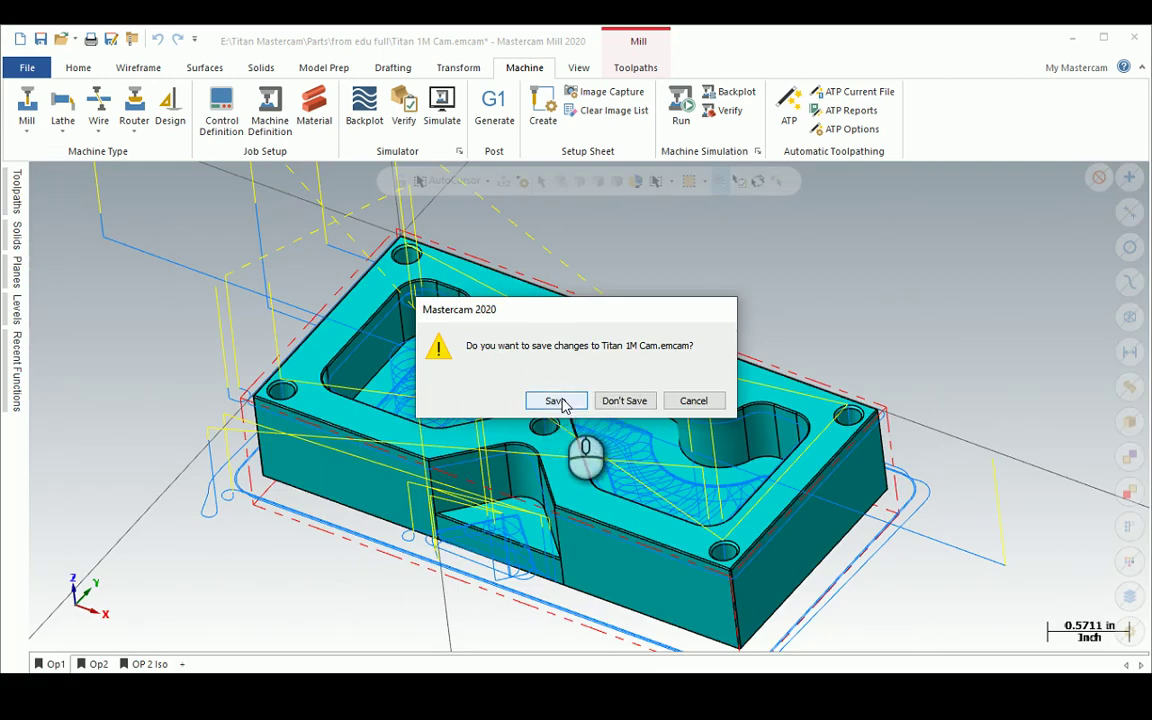
pyautogui.click(556, 401)
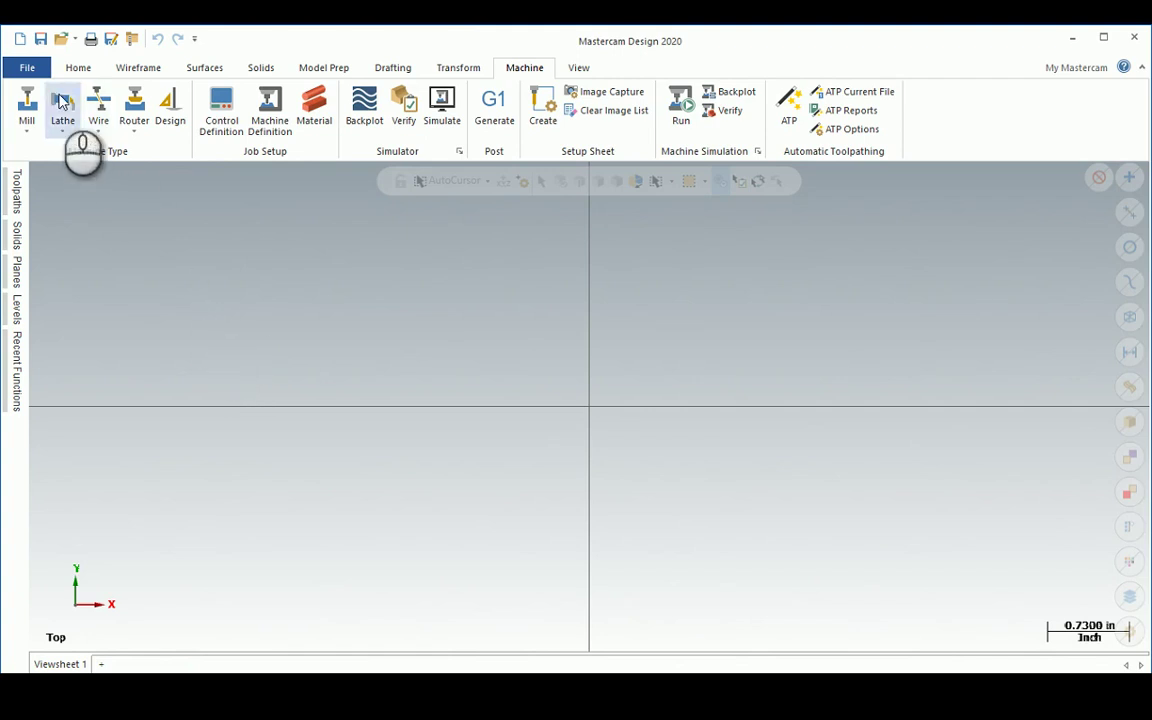
# - Browse the Open dialog to the Titan Mastercam folder on USB Drive (E:)
pyautogui.click(35, 69)
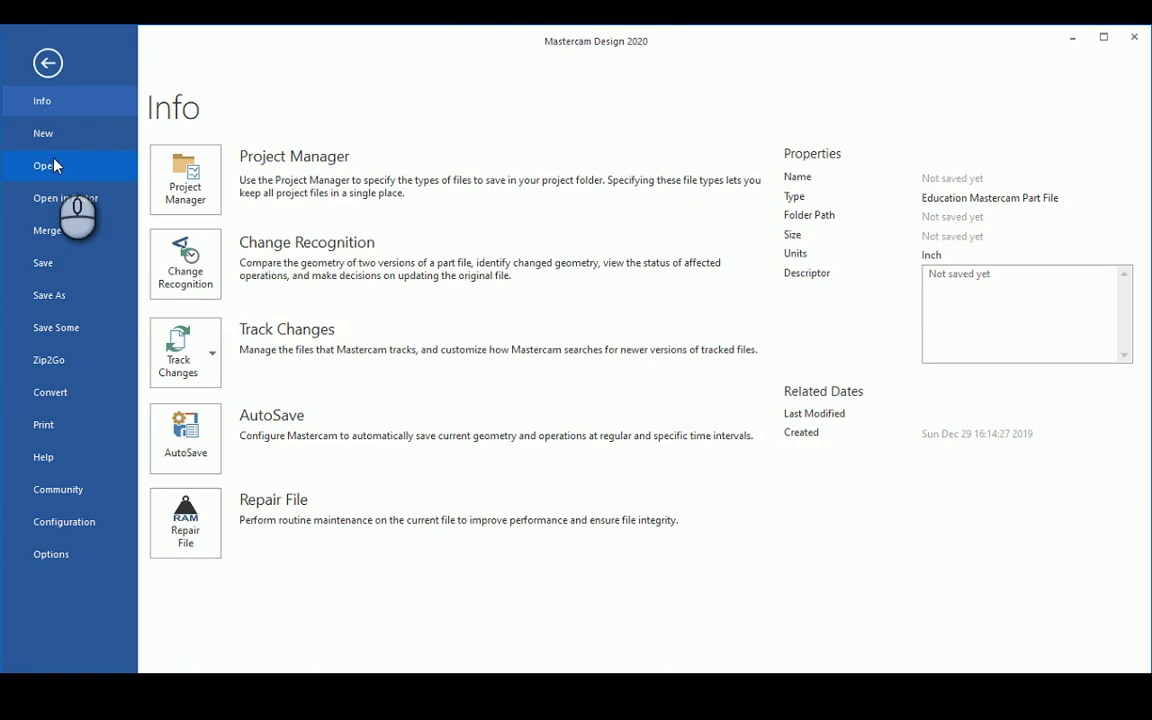
pyautogui.click(55, 166)
pyautogui.click(227, 214)
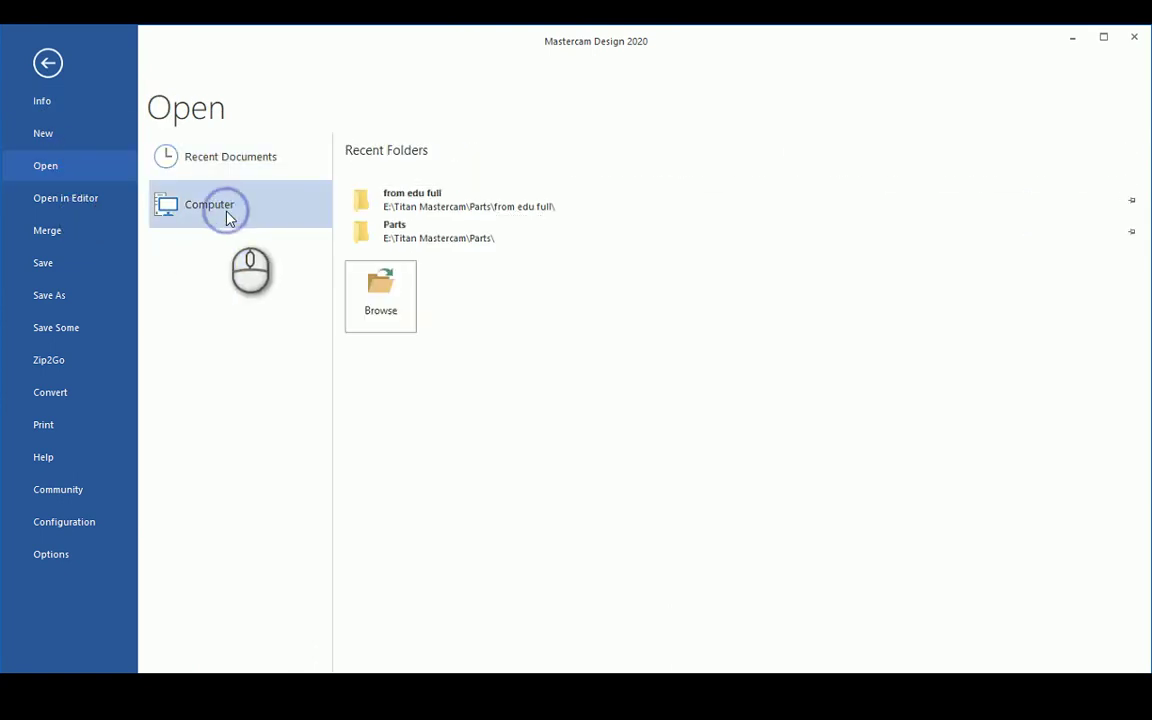
pyautogui.click(358, 295)
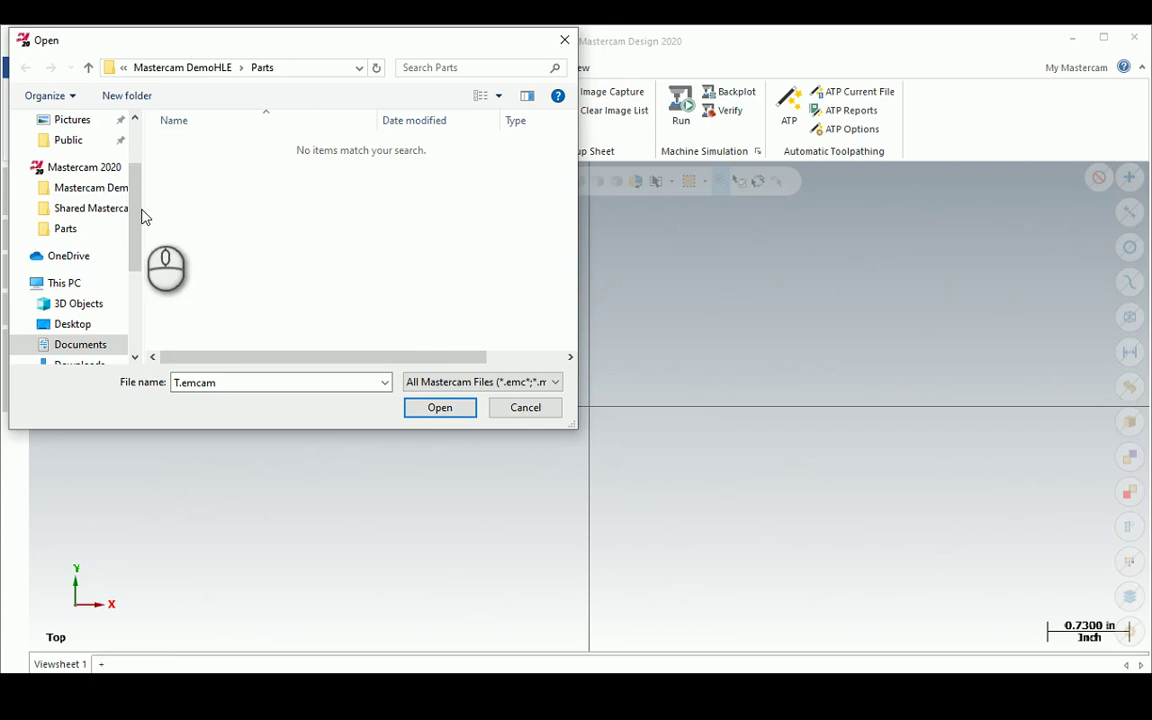
pyautogui.moveTo(138, 208); pyautogui.dragTo(128, 288)
pyautogui.click(85, 284)
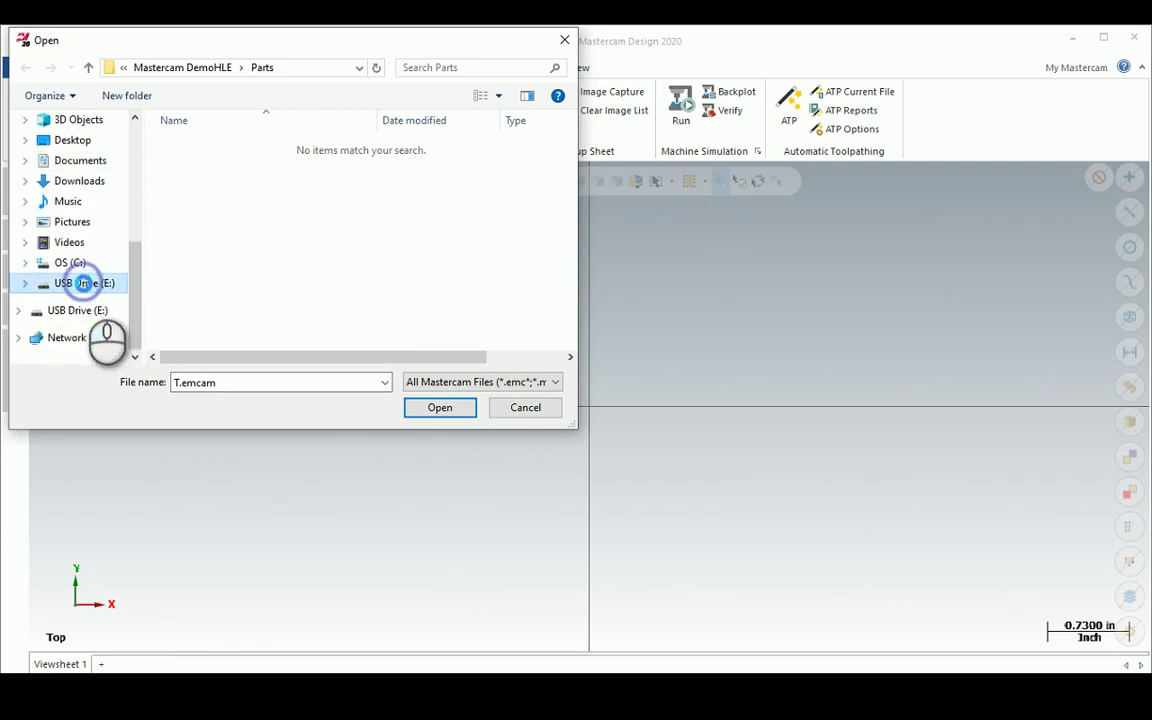
pyautogui.doubleClick(236, 165)
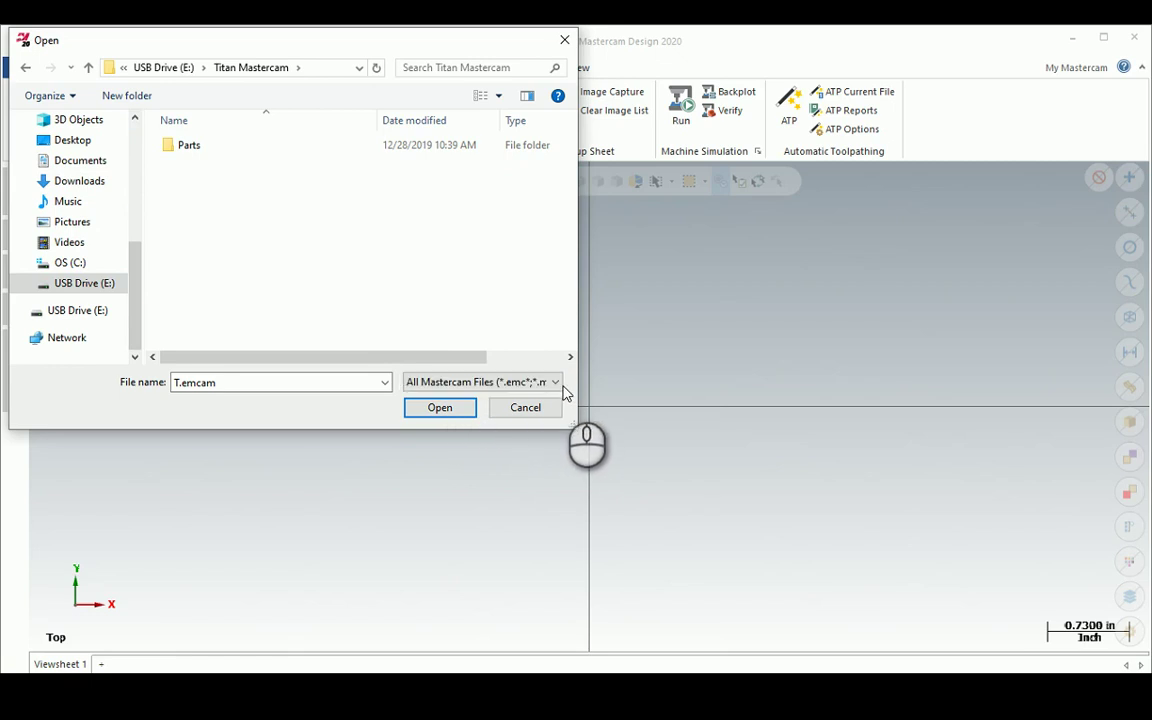
# - Open Titan 2M 2019 v4.step as a STEP file with Edge curves enabled
pyautogui.click(557, 384)
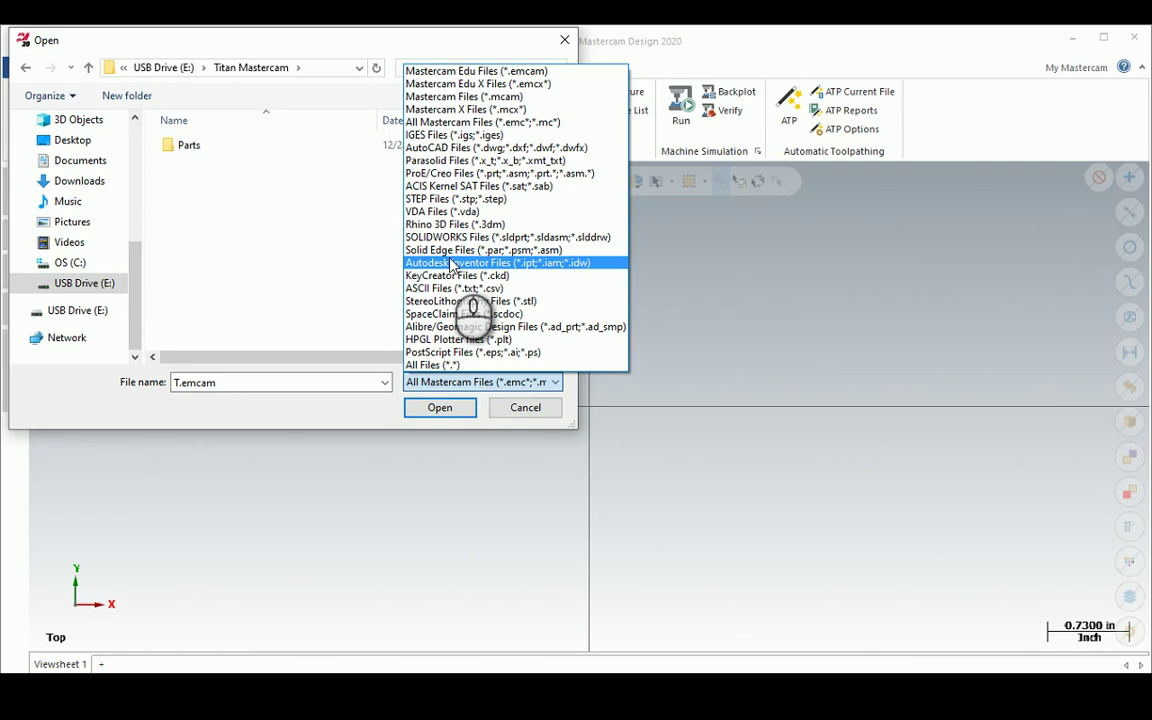
pyautogui.click(430, 364)
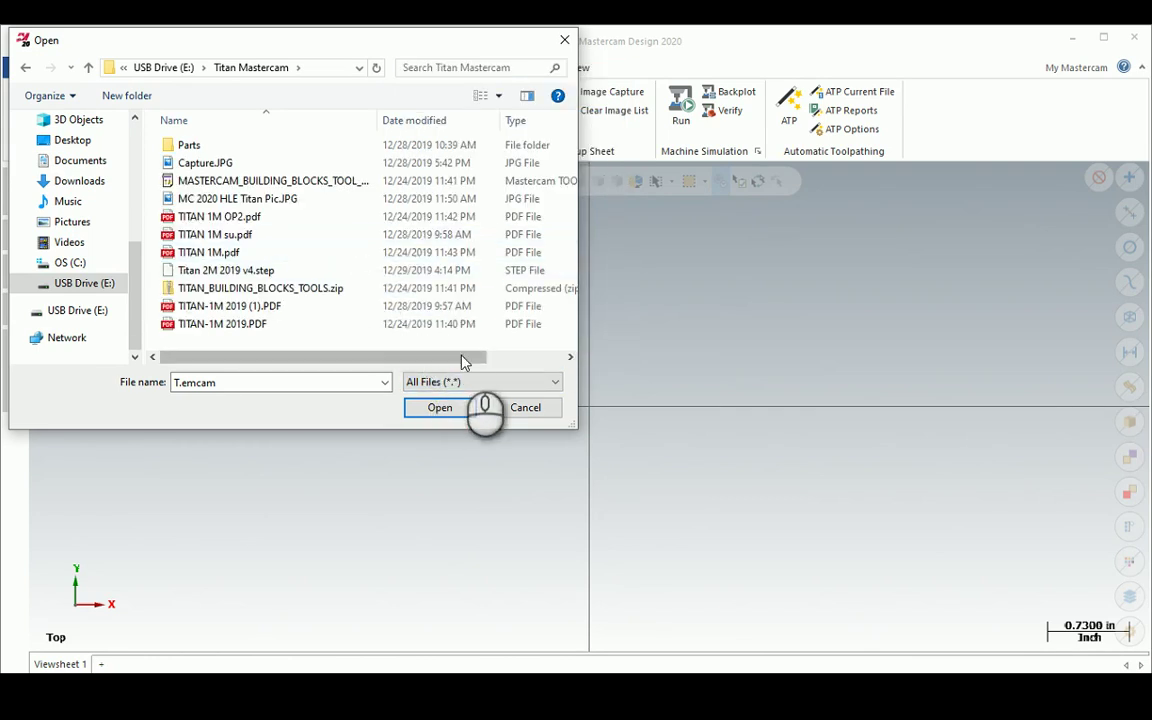
pyautogui.click(556, 381)
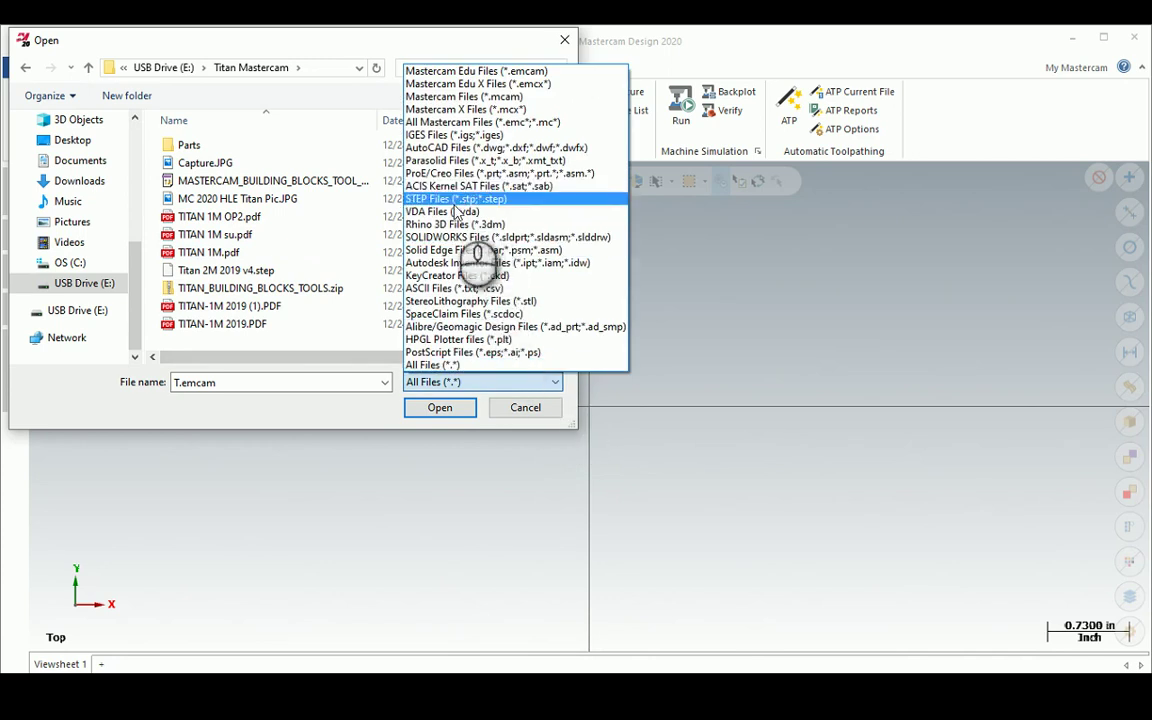
pyautogui.click(453, 199)
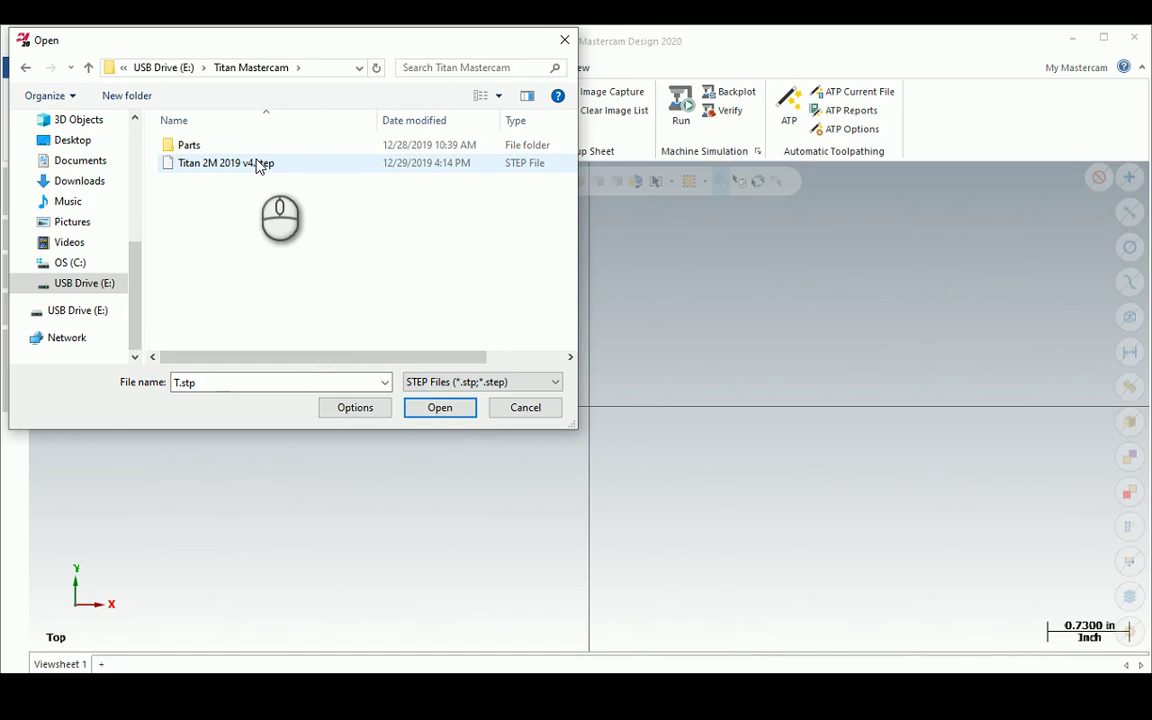
pyautogui.click(256, 163)
pyautogui.click(355, 405)
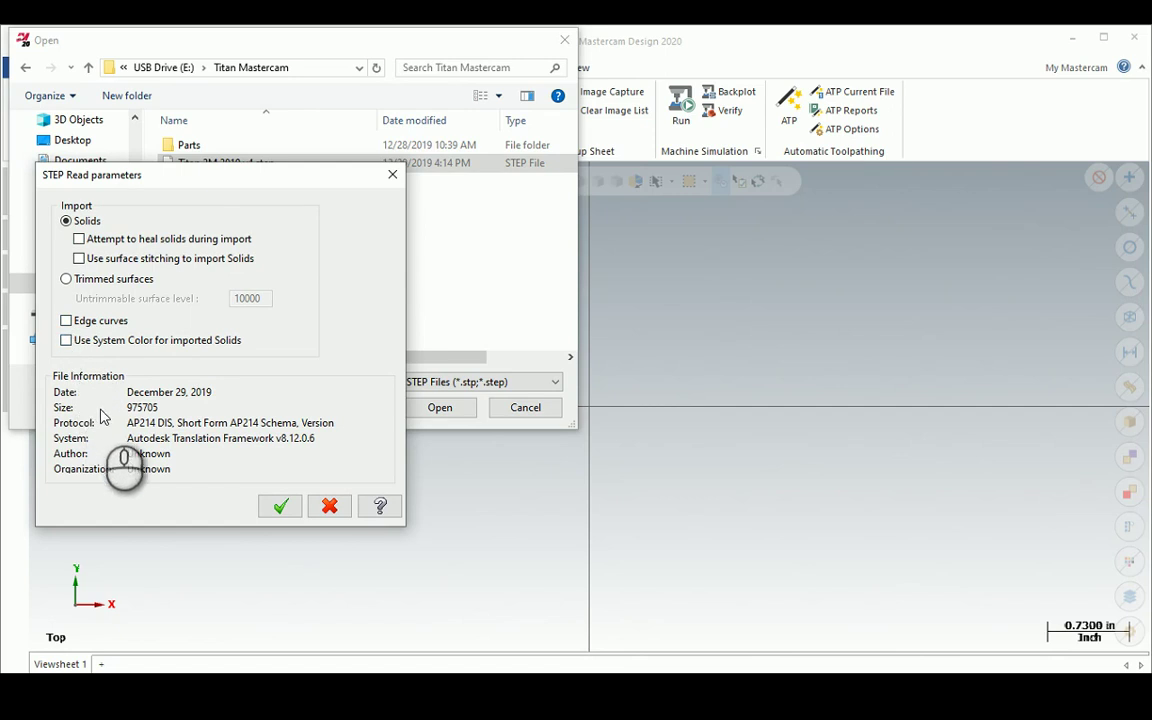
pyautogui.click(66, 321)
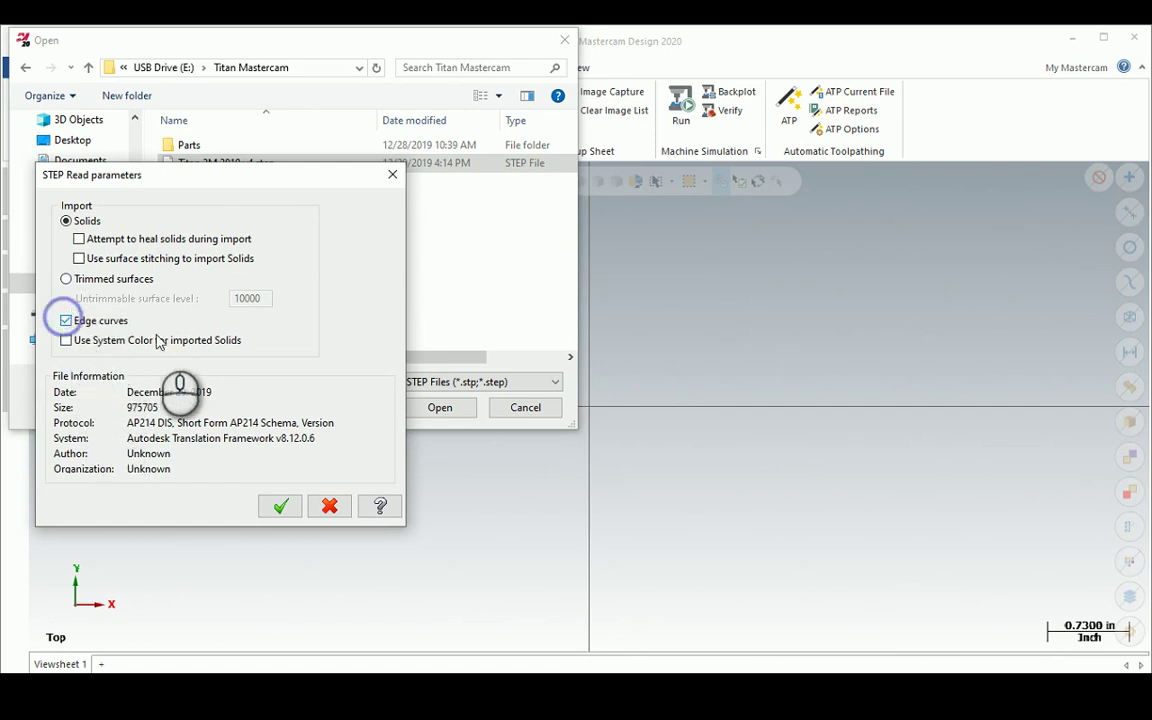
pyautogui.click(279, 507)
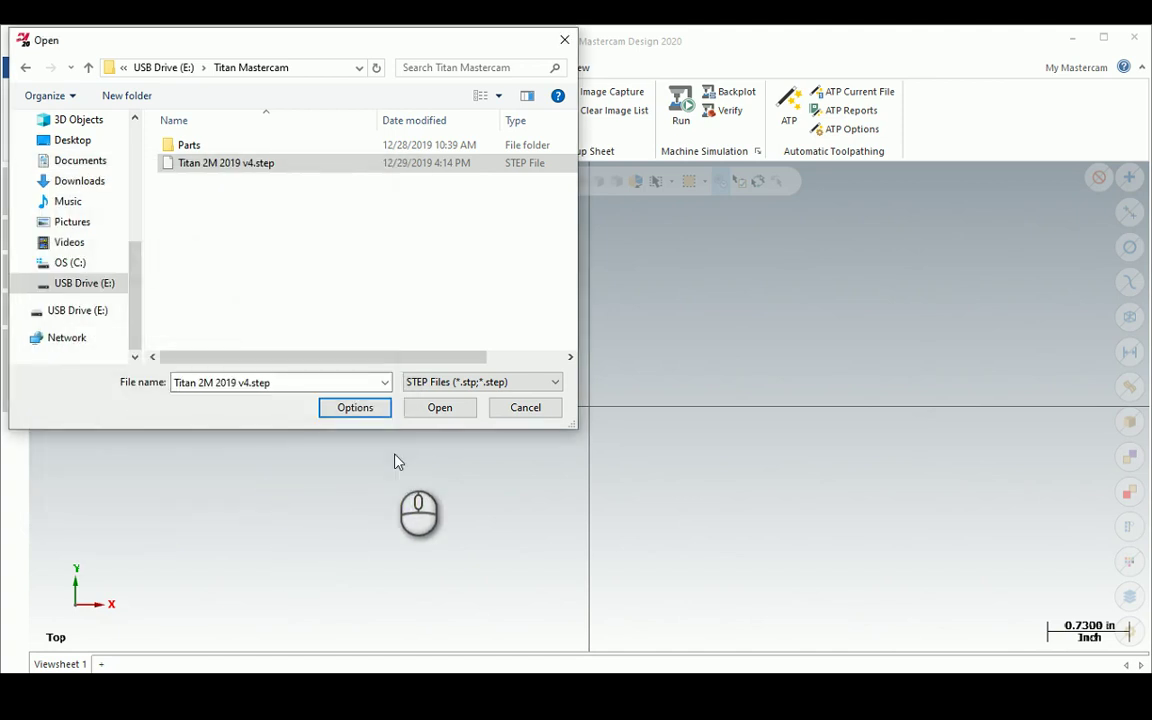
pyautogui.click(434, 412)
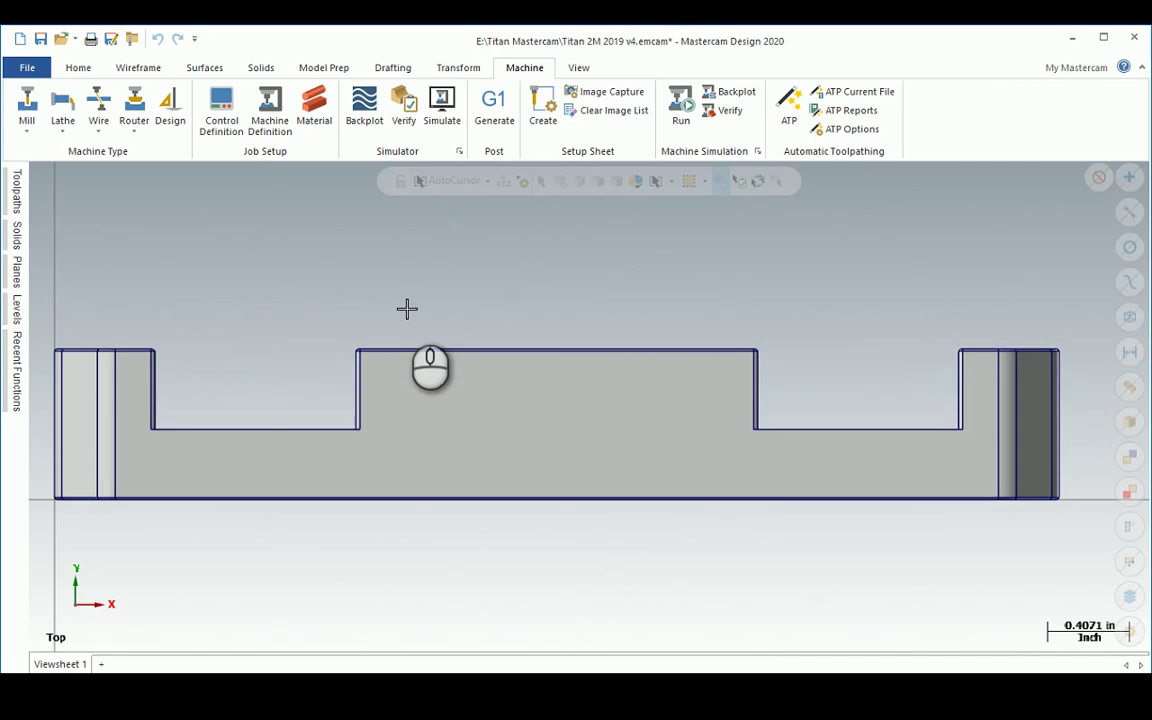
# - View the part from Top, orbit it, and show the Levels and Planes panes
pyautogui.rightClick(411, 293)
pyautogui.scroll(-3, 318, 248)
pyautogui.rightClick(316, 253)
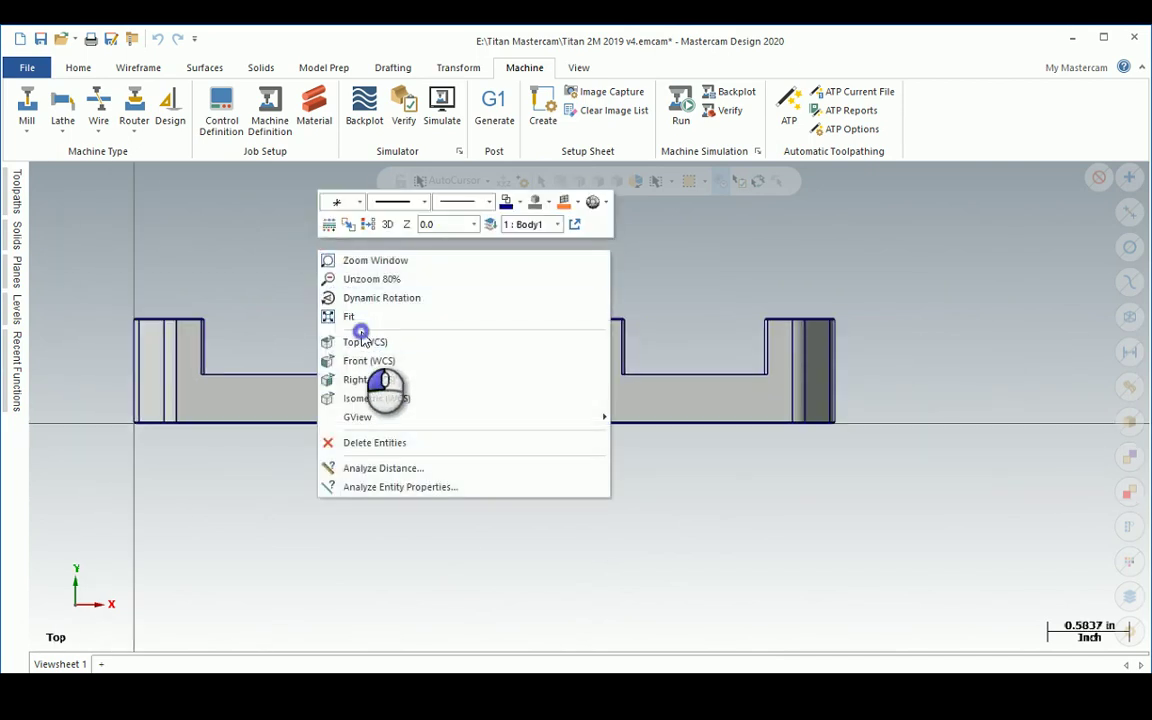
pyautogui.click(358, 338)
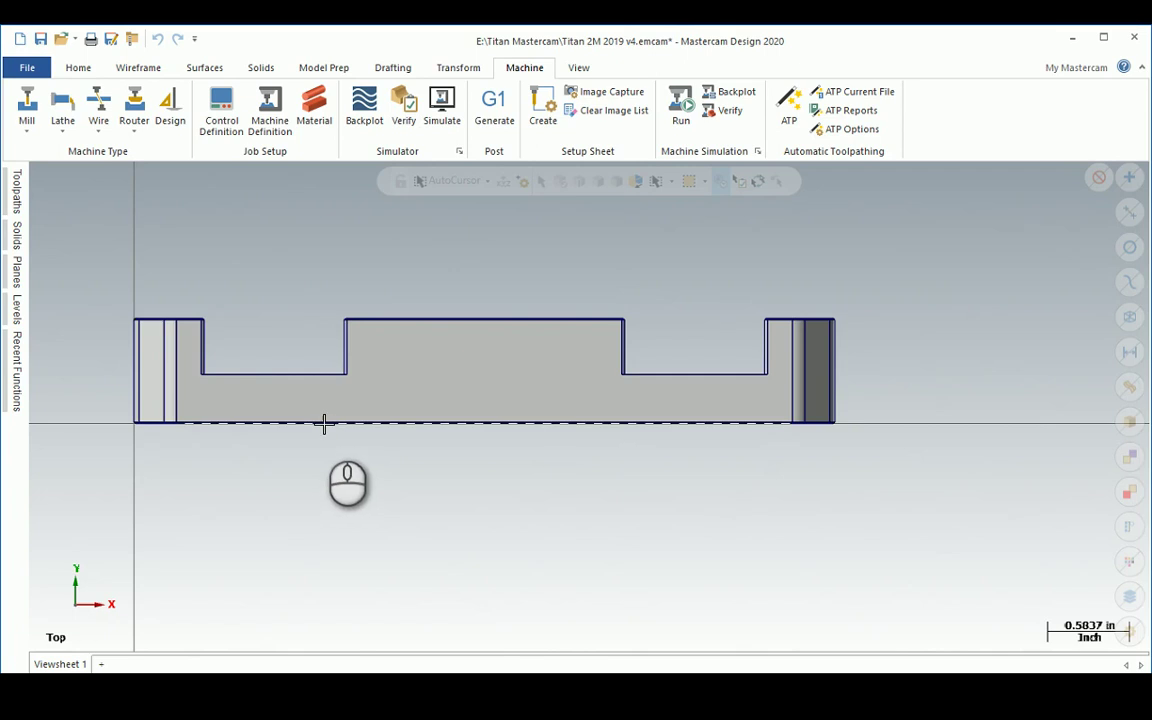
pyautogui.moveTo(323, 423); pyautogui.dragTo(161, 364, button='middle')
pyautogui.scroll(-3, 301, 416)
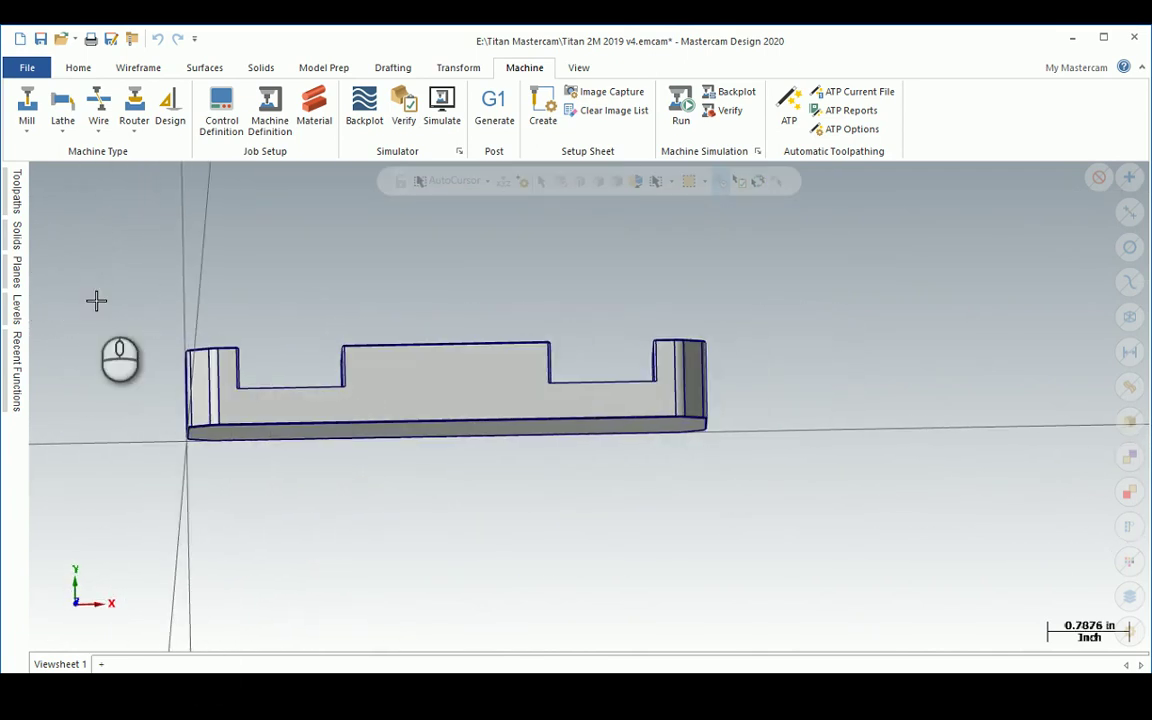
pyautogui.click(16, 310)
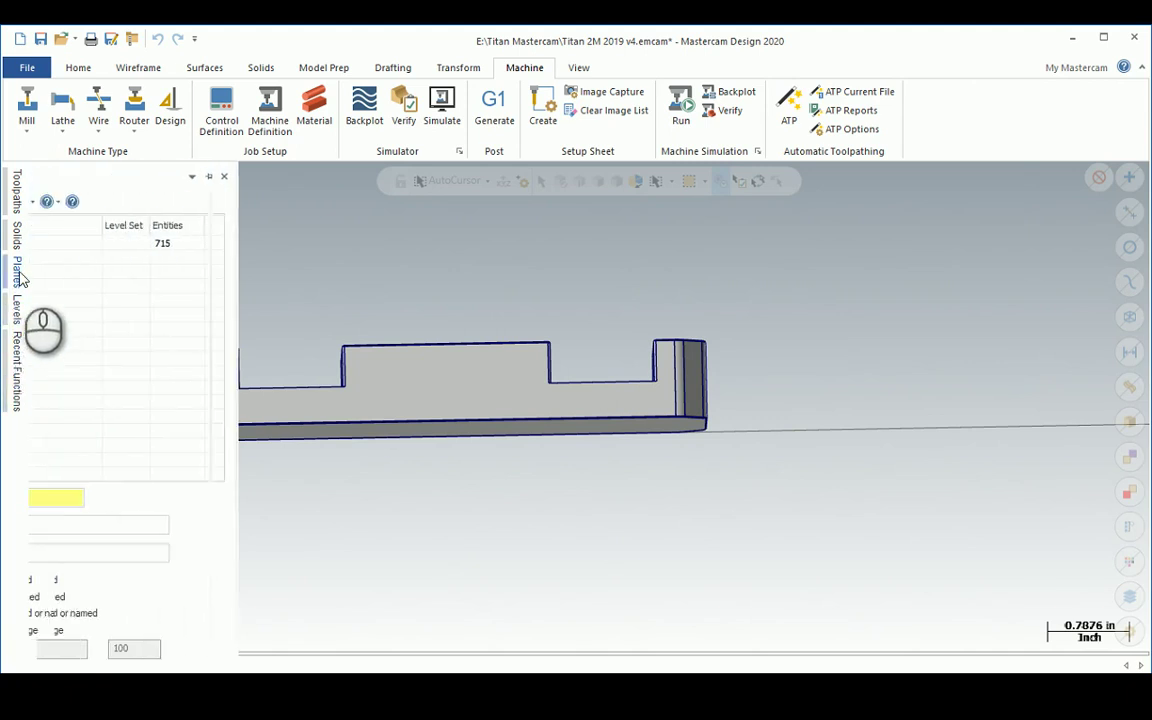
pyautogui.click(18, 276)
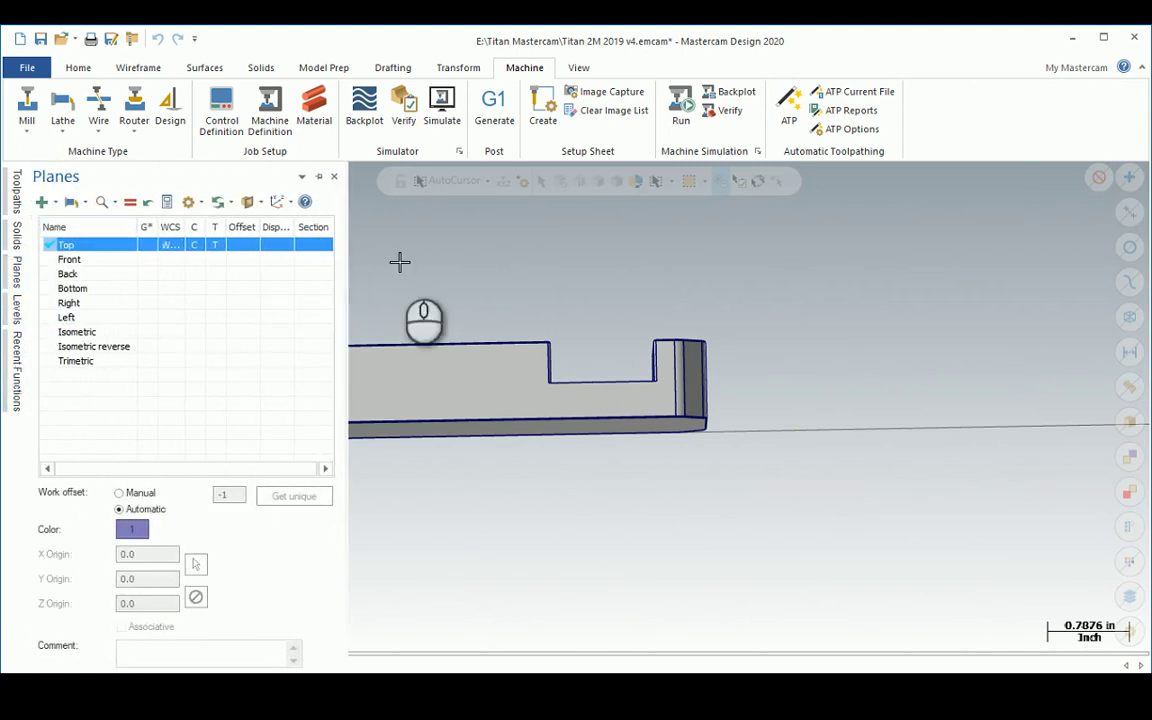
# - Inspect the part from Top and several angled views, then fit it to the screen
pyautogui.rightClick(447, 270)
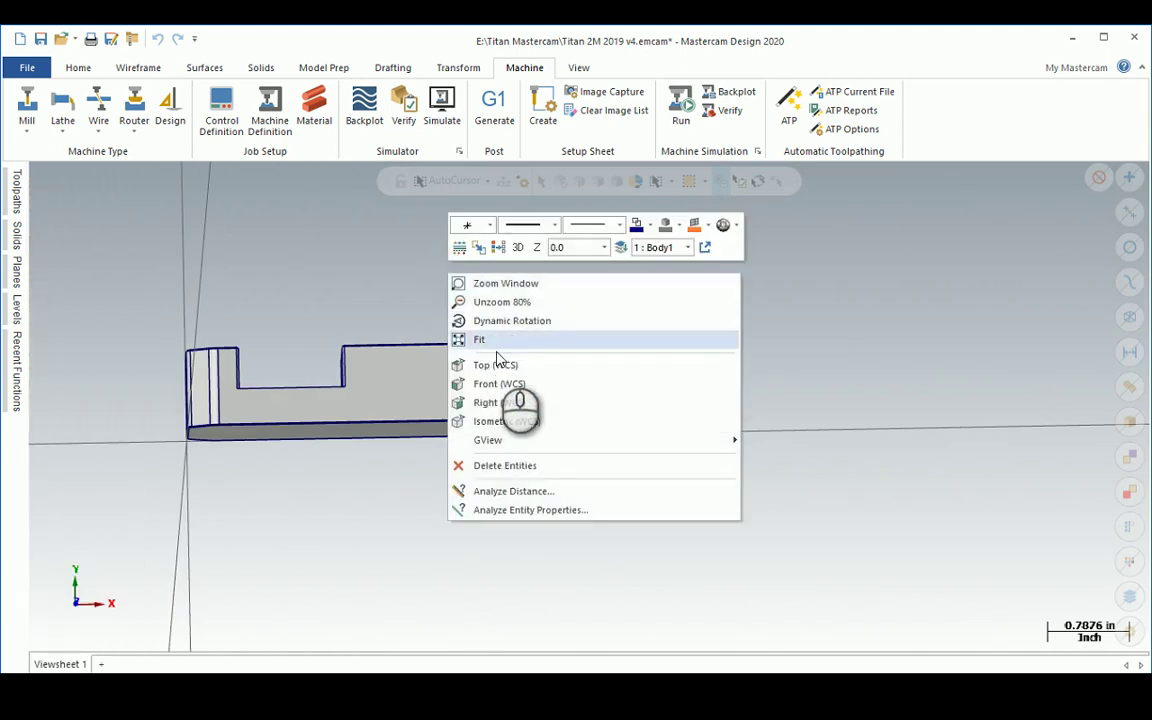
pyautogui.click(497, 365)
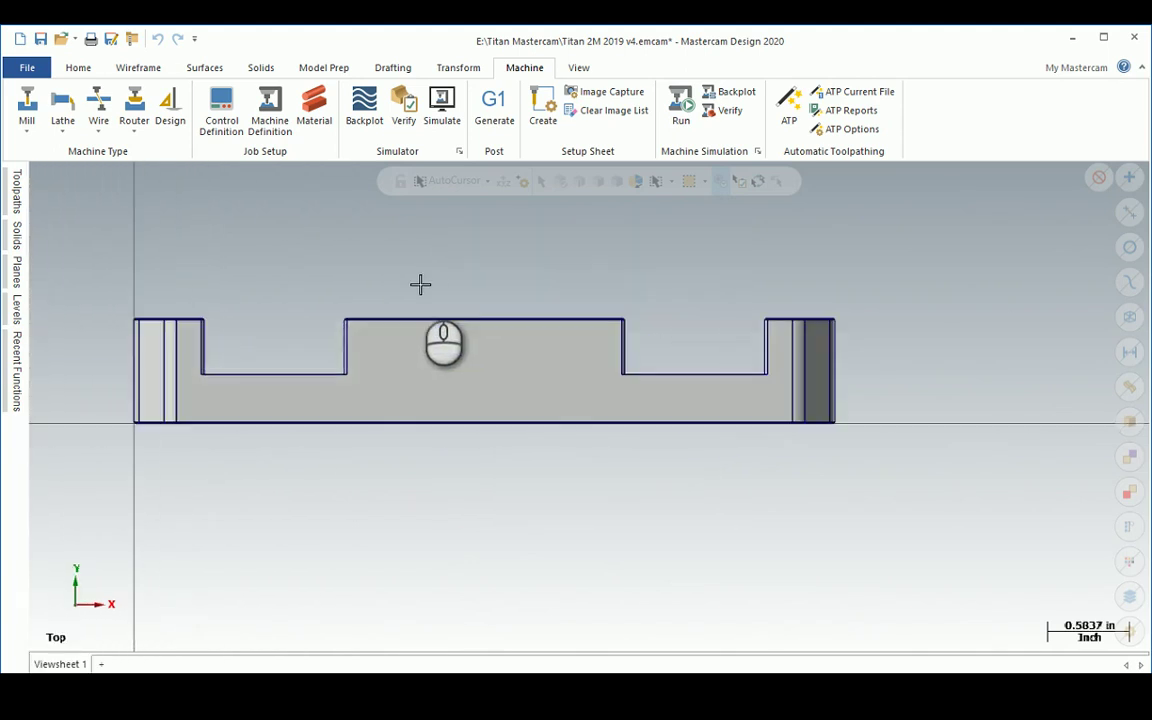
pyautogui.moveTo(425, 305); pyautogui.dragTo(402, 408, button='middle')
pyautogui.moveTo(353, 343); pyautogui.dragTo(404, 216, button='middle')
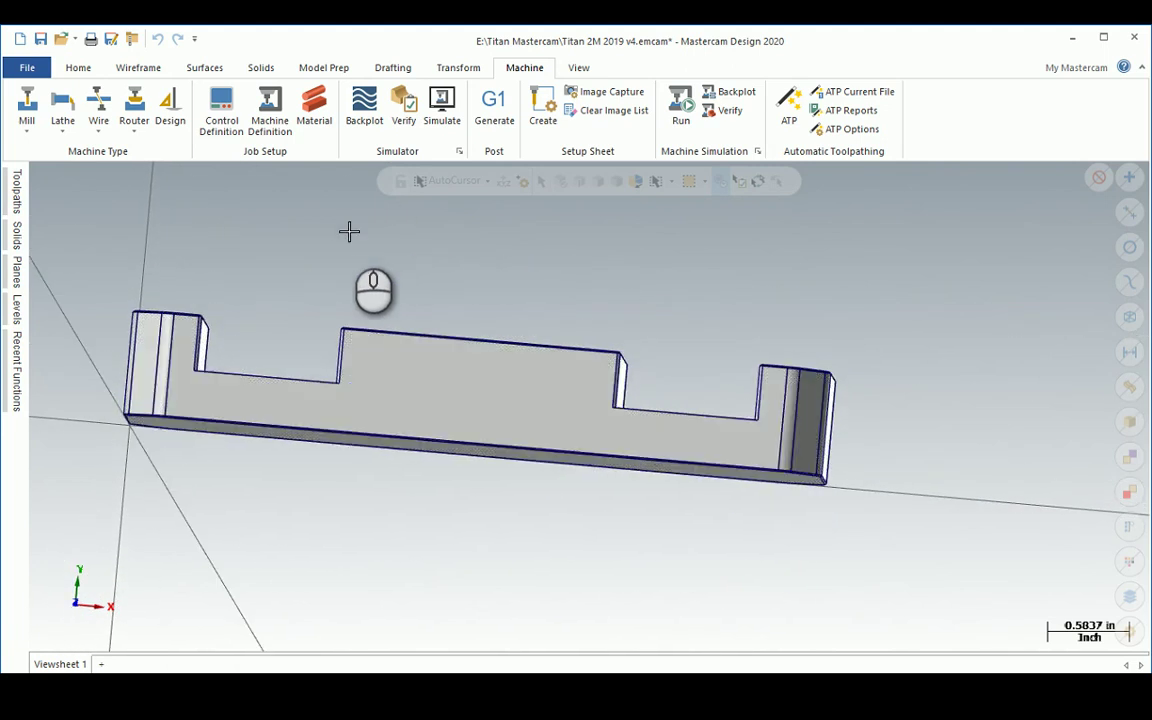
pyautogui.rightClick(350, 231)
pyautogui.click(398, 324)
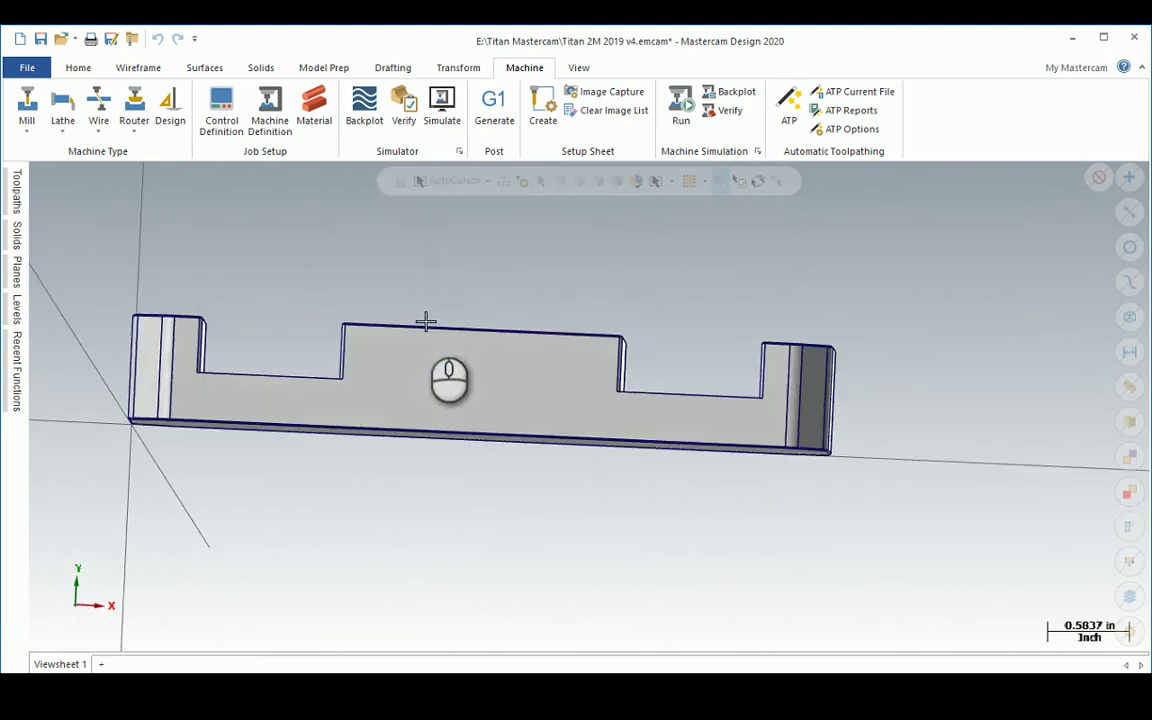
pyautogui.moveTo(329, 346); pyautogui.dragTo(298, 338, button='middle')
pyautogui.rightClick(316, 260)
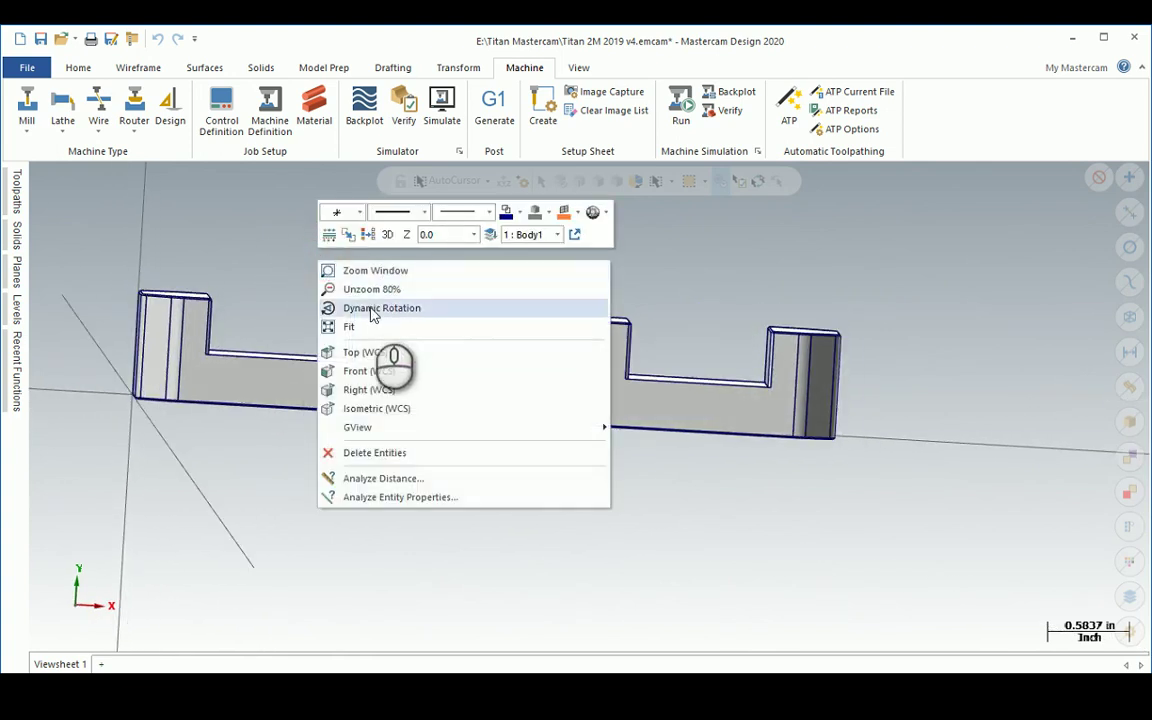
pyautogui.click(371, 328)
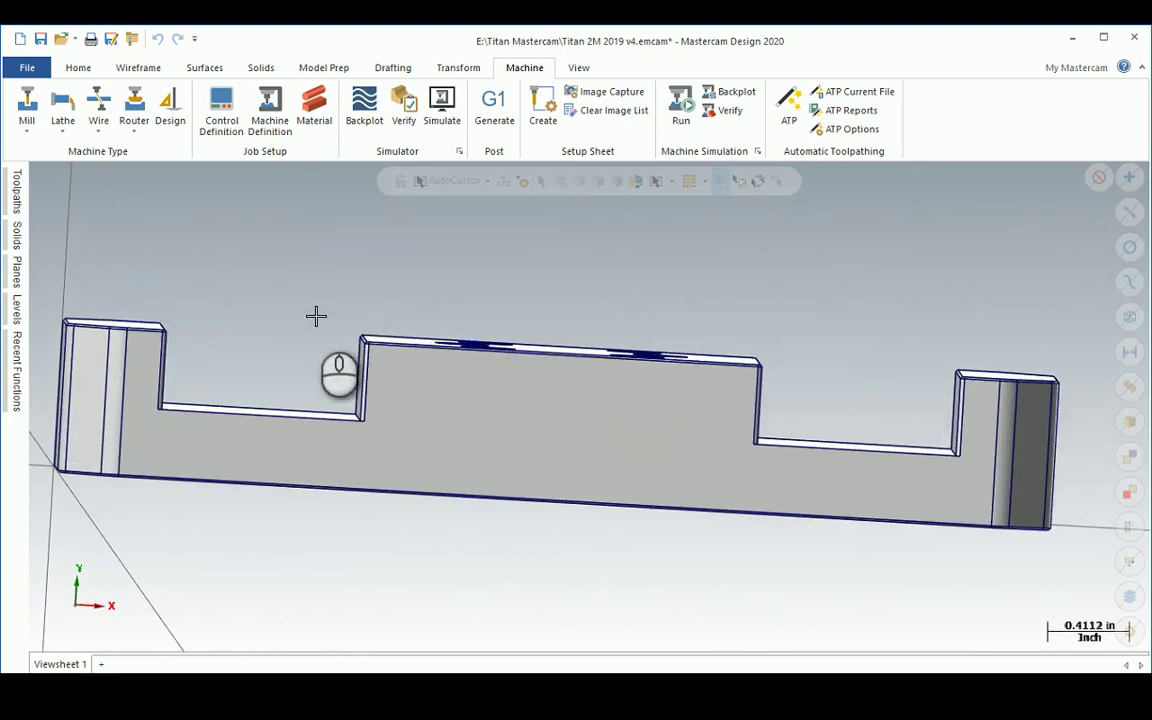
# - Bring up the Transform tools and orbit to show the top-face holes
pyautogui.click(458, 69)
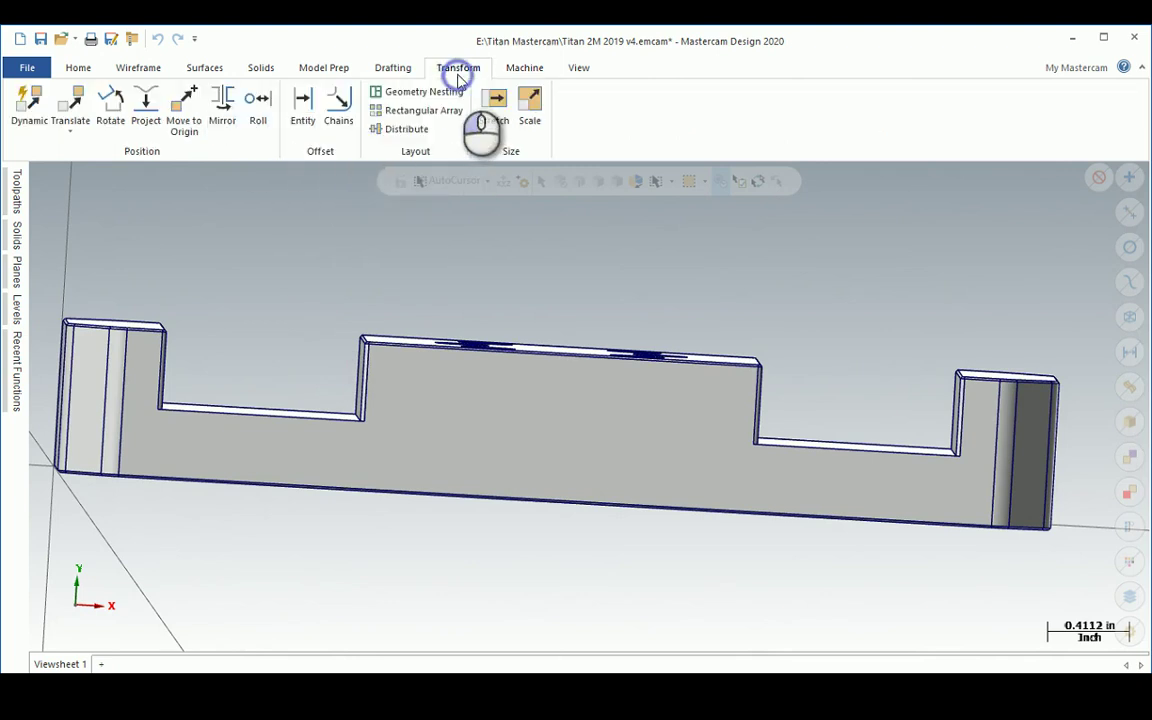
pyautogui.scroll(-2, 319, 197)
pyautogui.scroll(-2, 319, 197)
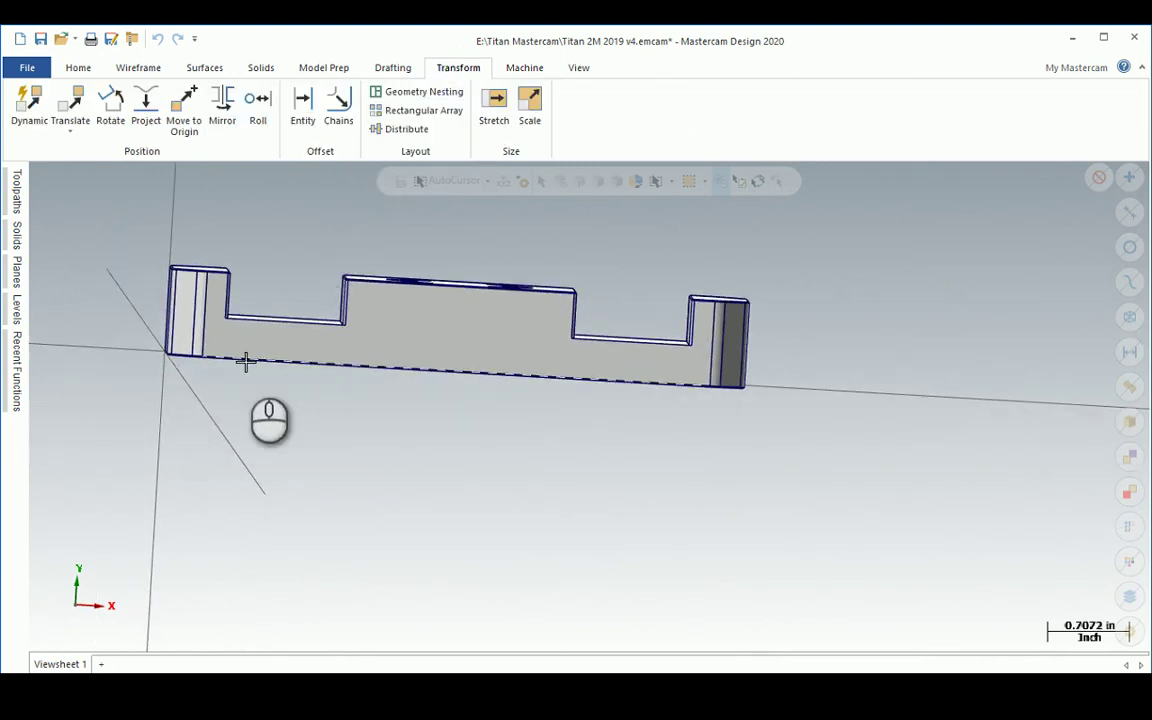
pyautogui.moveTo(245, 362)
pyautogui.mouseDown(button='middle')
pyautogui.moveTo(280, 368)
pyautogui.moveTo(256, 365)
pyautogui.mouseUp(button='middle')
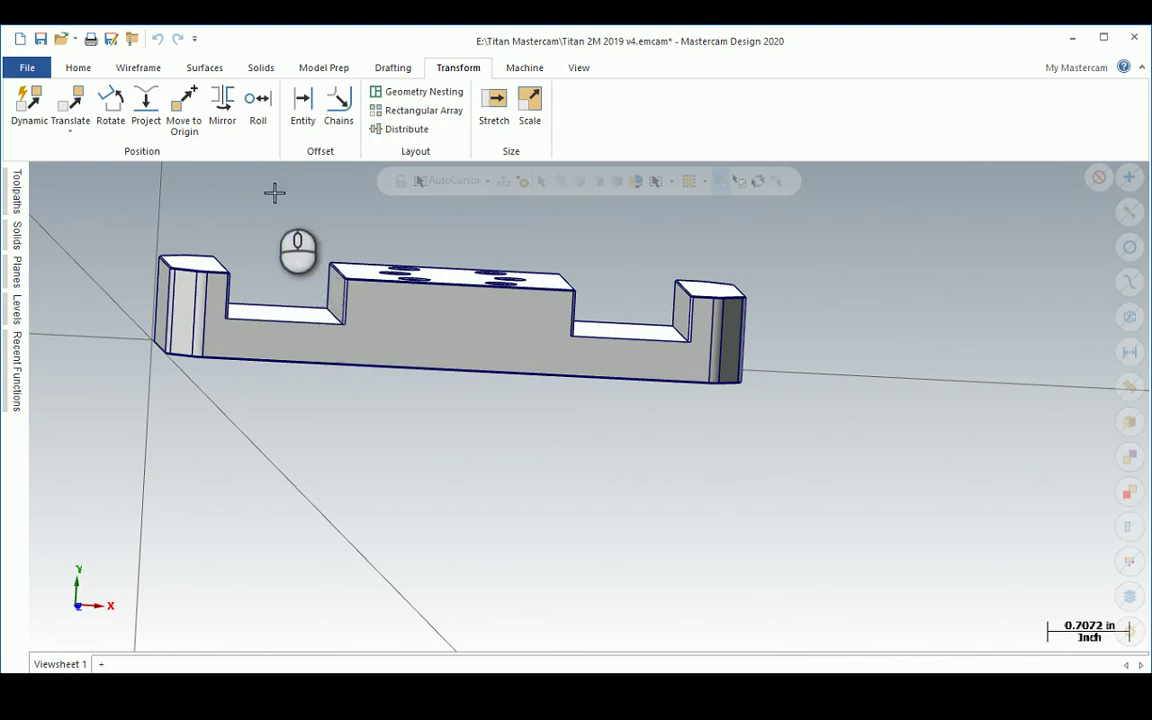
# - Select the whole solid for Rotate, then cancel so the part stays unrotated
pyautogui.click(113, 106)
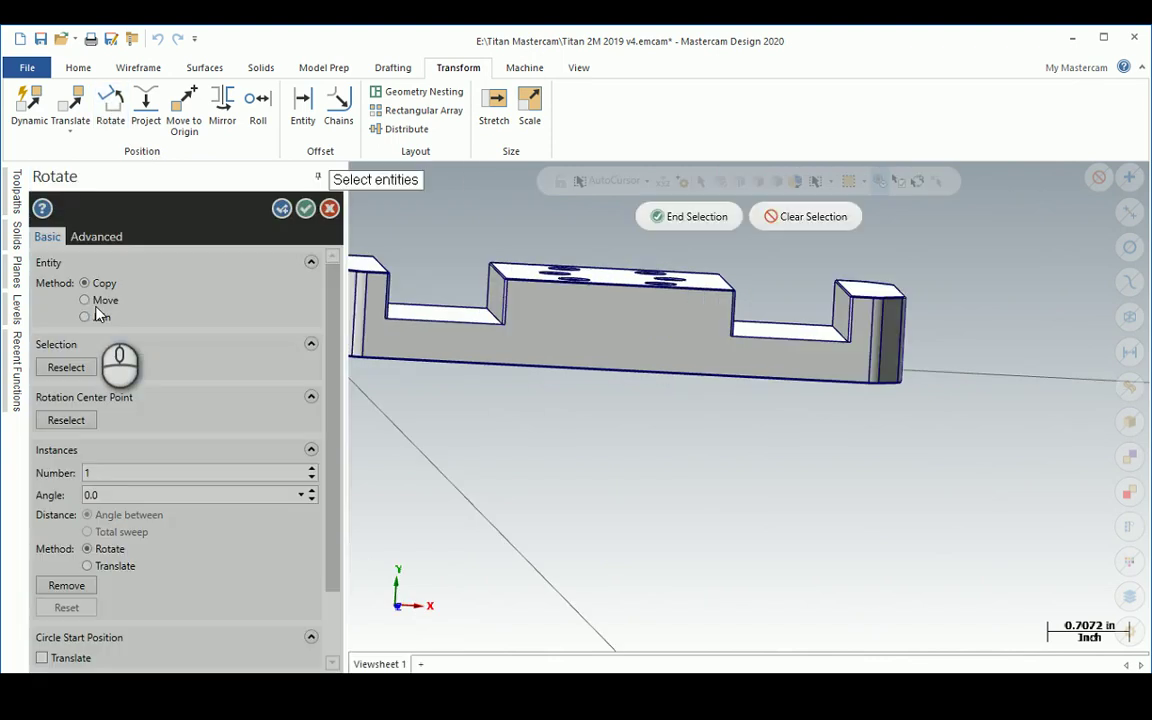
pyautogui.scroll(-4, 461, 261)
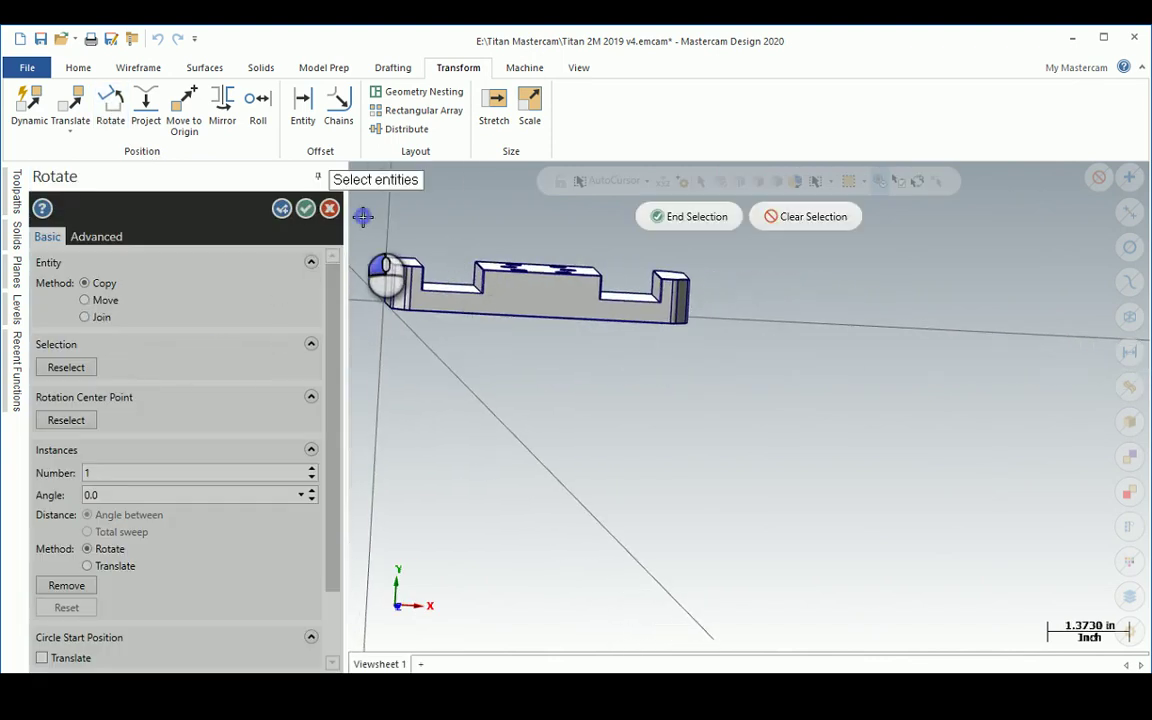
pyautogui.moveTo(362, 215); pyautogui.dragTo(720, 372)
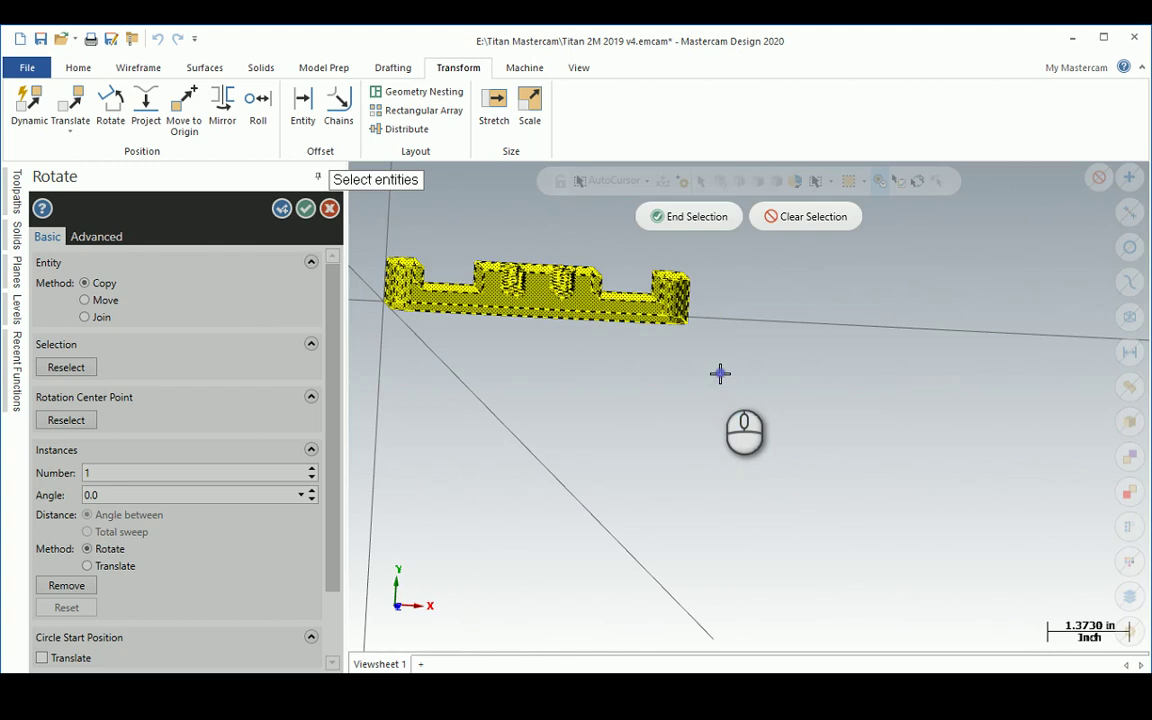
pyautogui.click(690, 224)
pyautogui.click(689, 228)
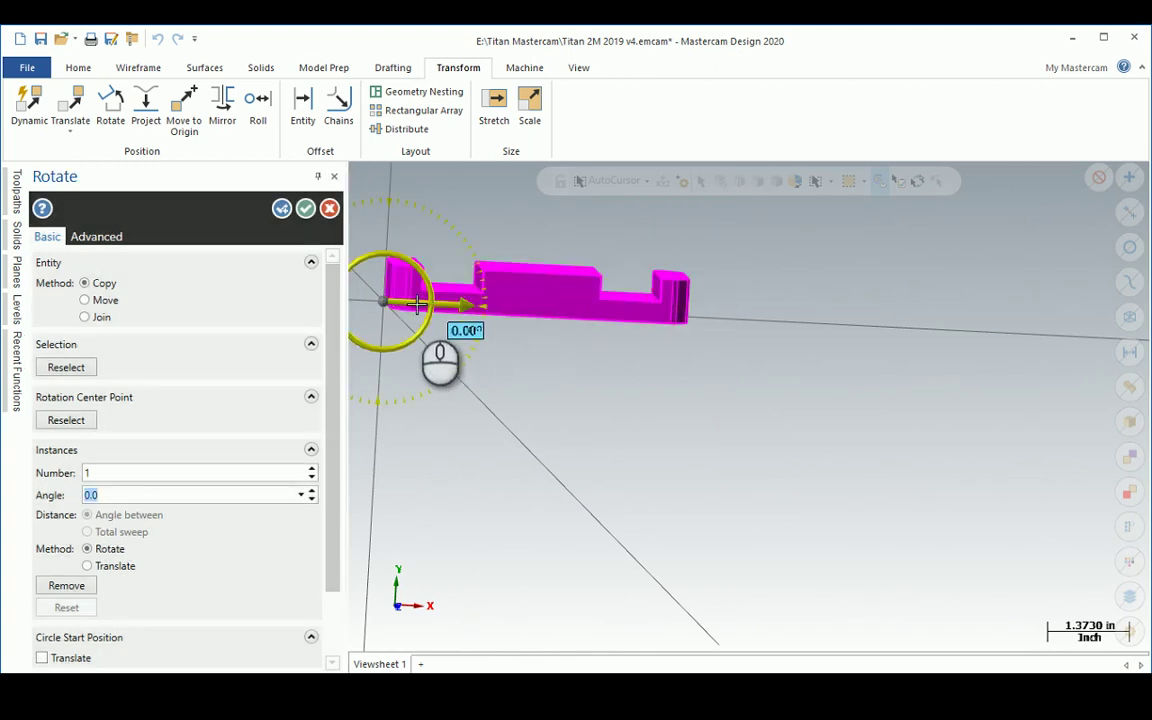
pyautogui.moveTo(430, 322); pyautogui.dragTo(413, 339)
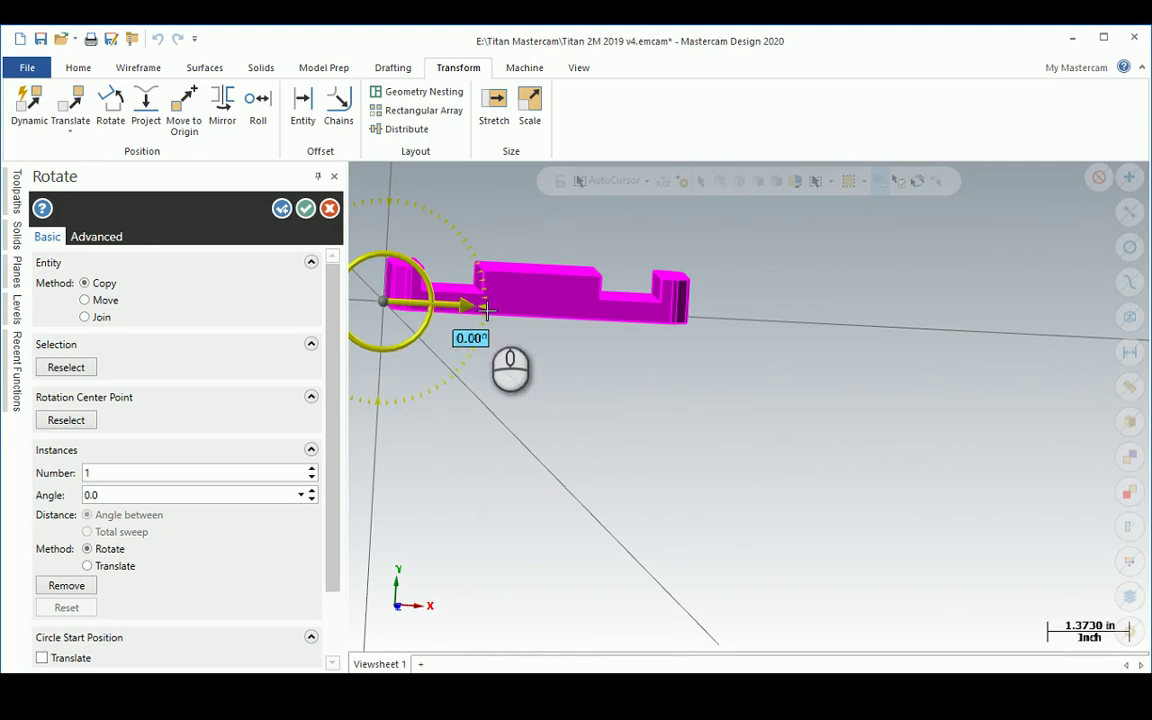
pyautogui.click(332, 211)
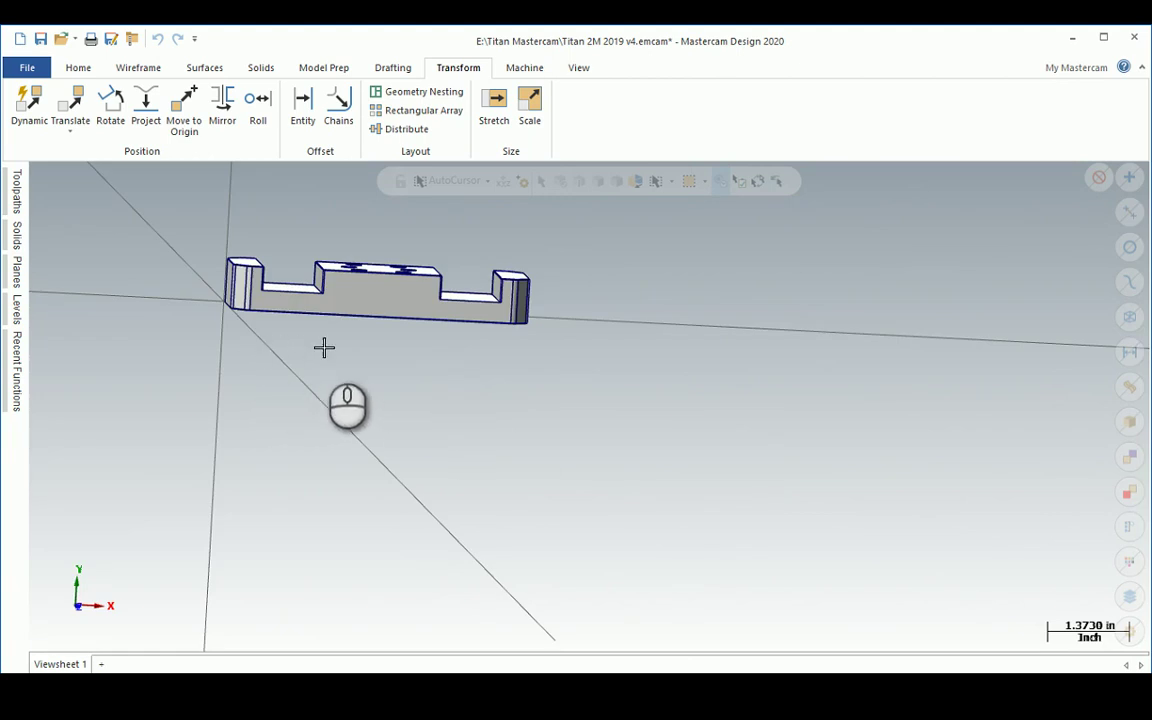
pyautogui.rightClick(537, 263)
# - Orbit the part from Top view and make Bottom the current plane
pyautogui.click(604, 356)
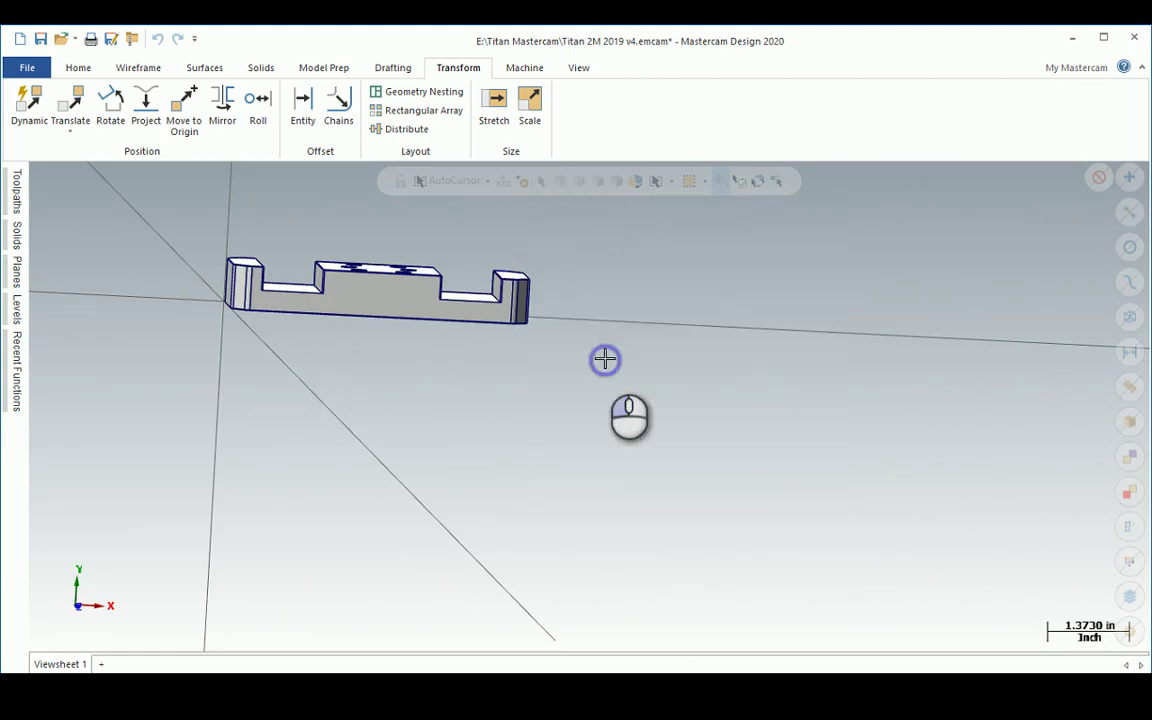
pyautogui.moveTo(239, 442); pyautogui.dragTo(183, 421, button='middle')
pyautogui.moveTo(398, 418); pyautogui.dragTo(160, 535, button='middle')
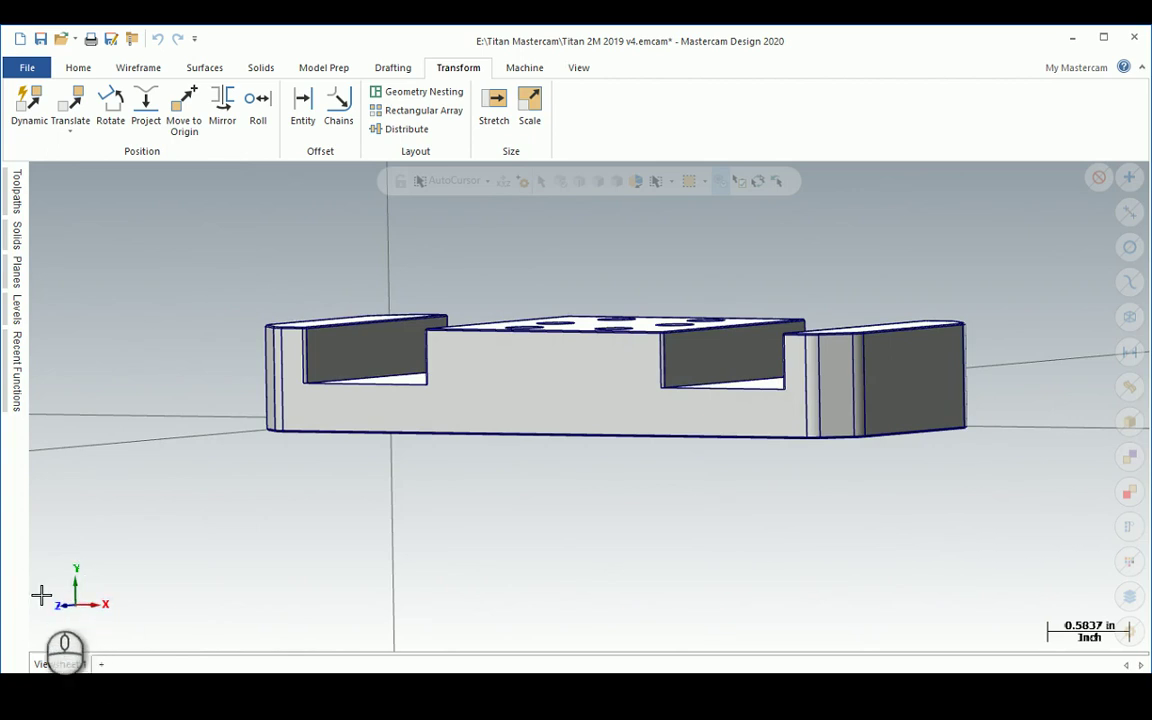
pyautogui.moveTo(113, 317); pyautogui.dragTo(174, 317, button='middle')
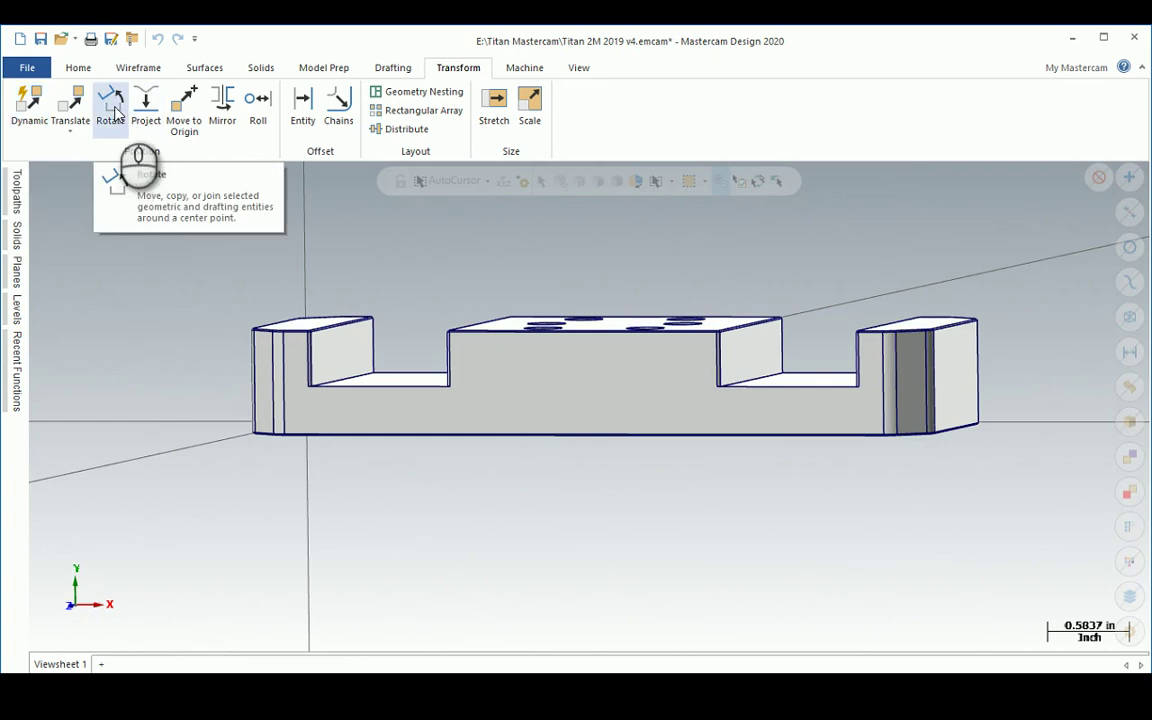
pyautogui.click(14, 280)
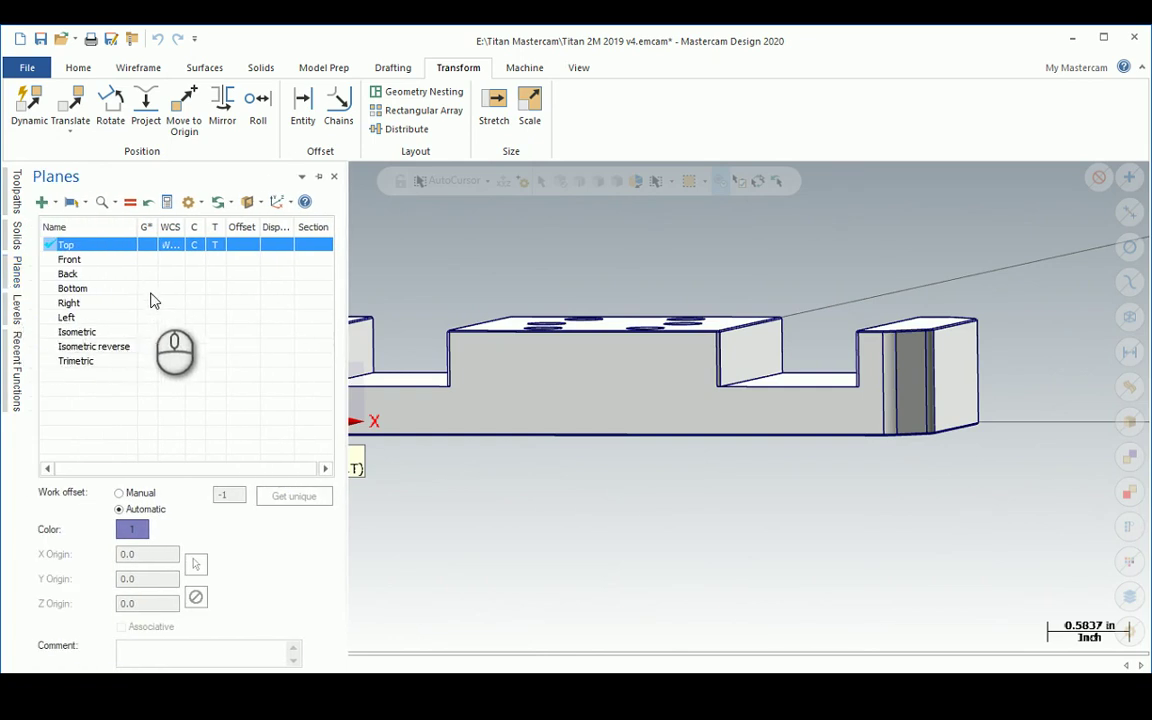
pyautogui.click(150, 289)
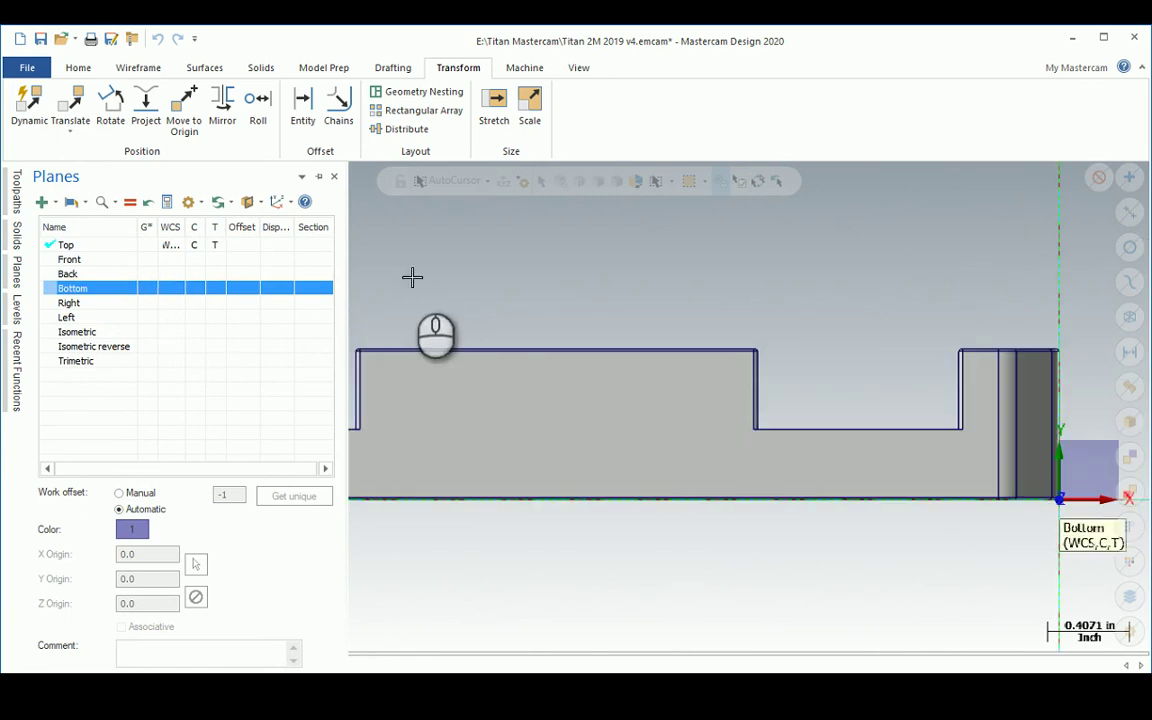
# - Make Back the current WCS, construction and tool plane, then orbit to check the faces
pyautogui.rightClick(490, 268)
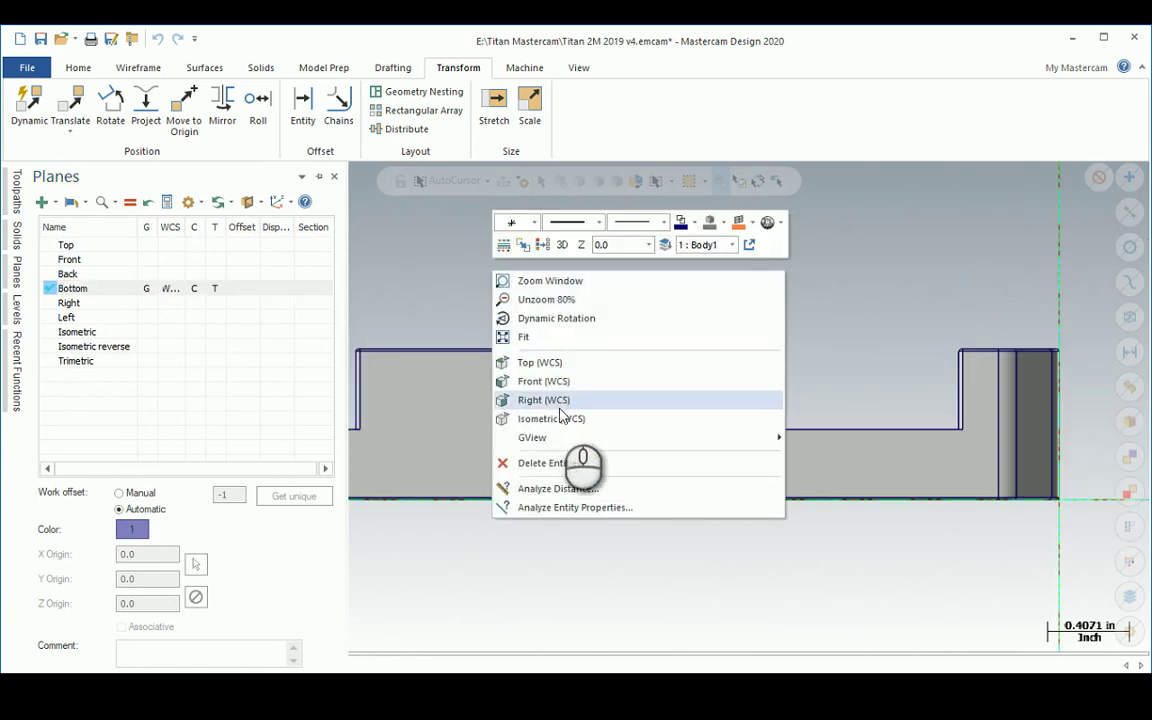
pyautogui.click(545, 362)
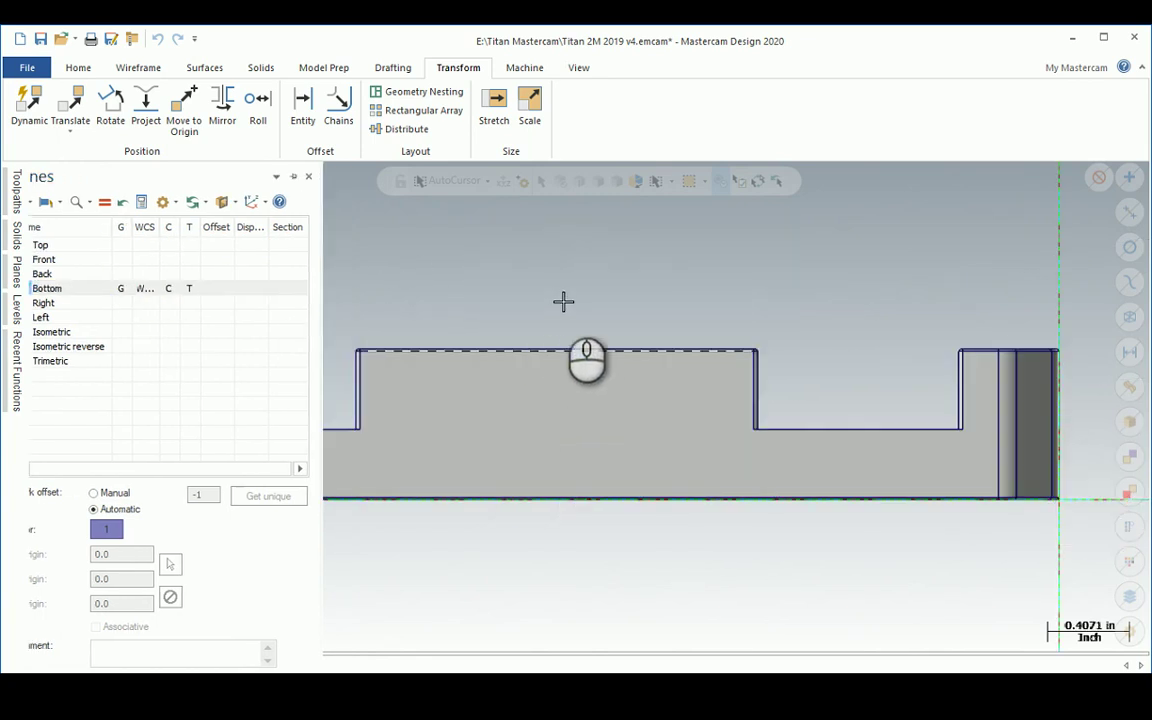
pyautogui.moveTo(571, 365); pyautogui.dragTo(520, 330, button='middle')
pyautogui.moveTo(12, 287)
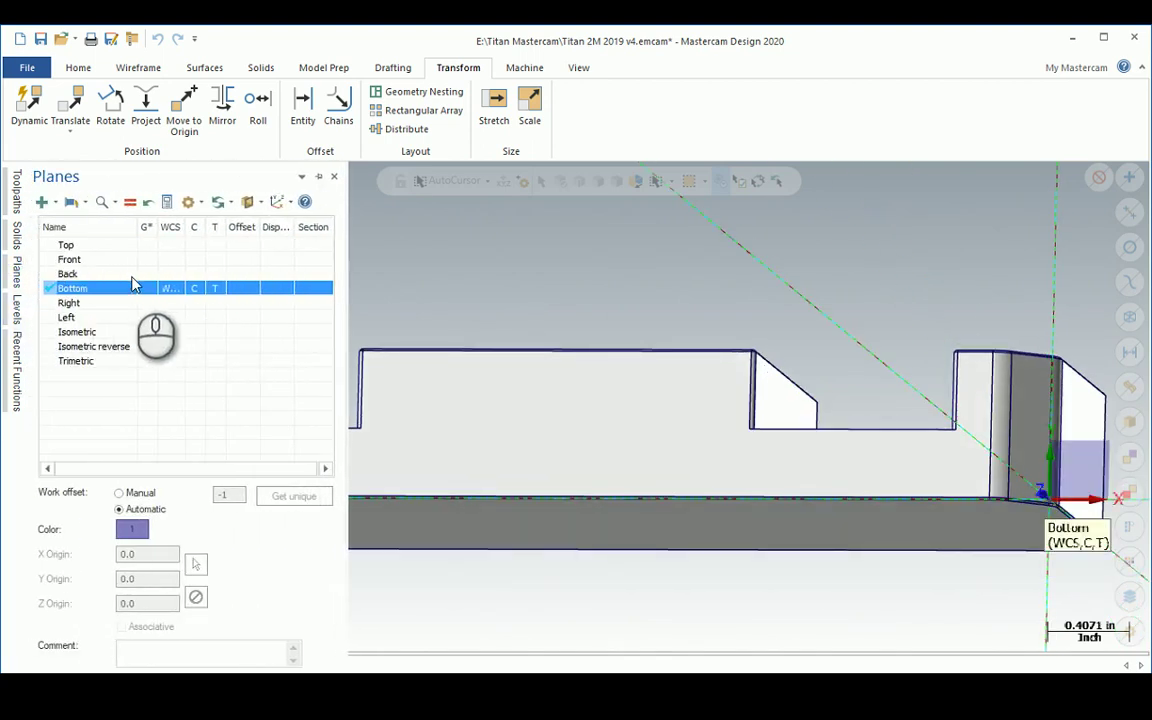
pyautogui.click(146, 273)
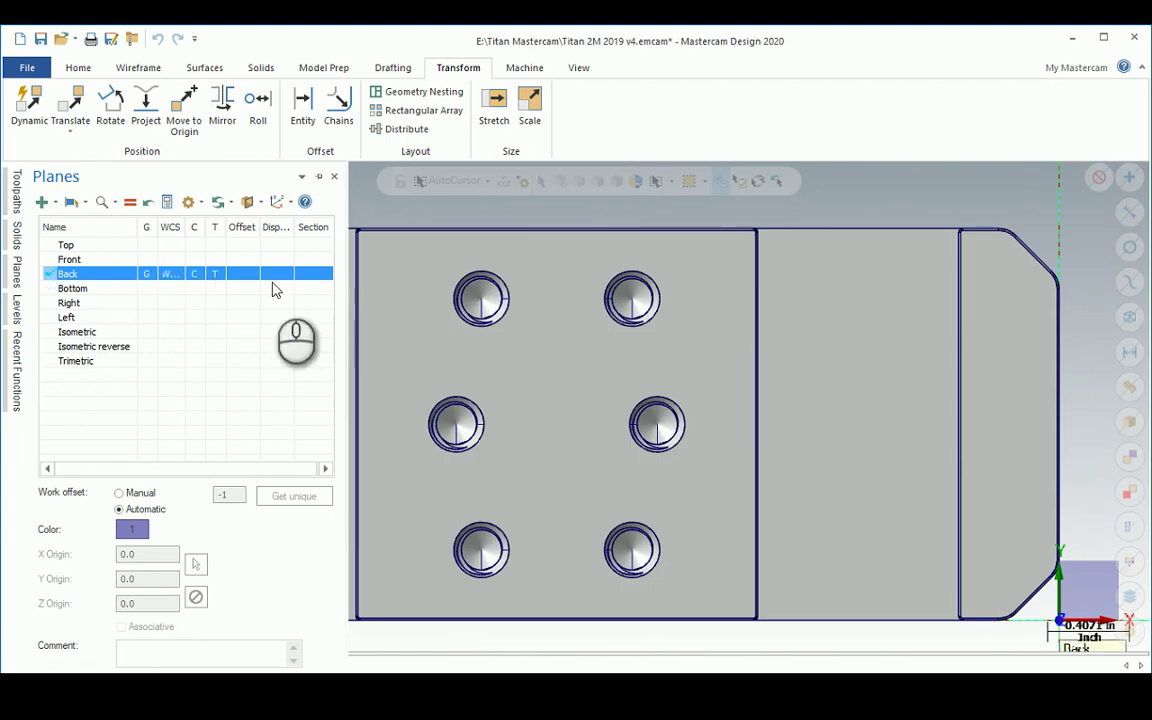
pyautogui.click(498, 220)
pyautogui.scroll(-5, 476, 252)
pyautogui.moveTo(450, 450); pyautogui.dragTo(344, 451, button='middle')
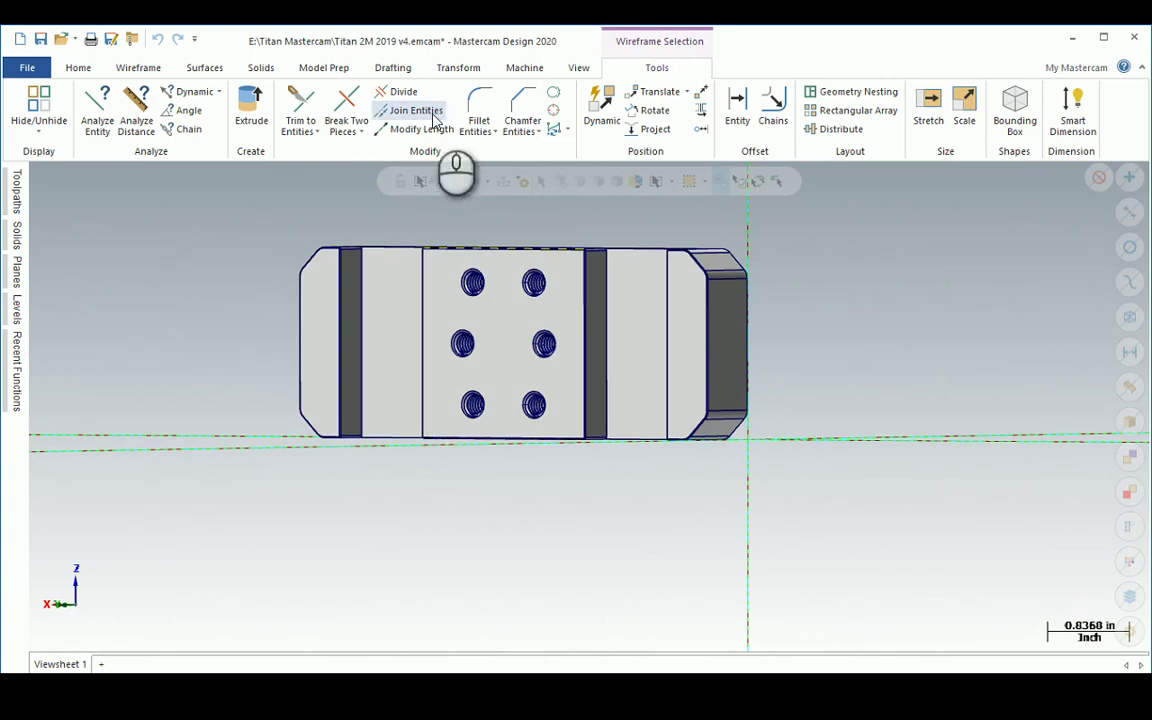
pyautogui.click(458, 67)
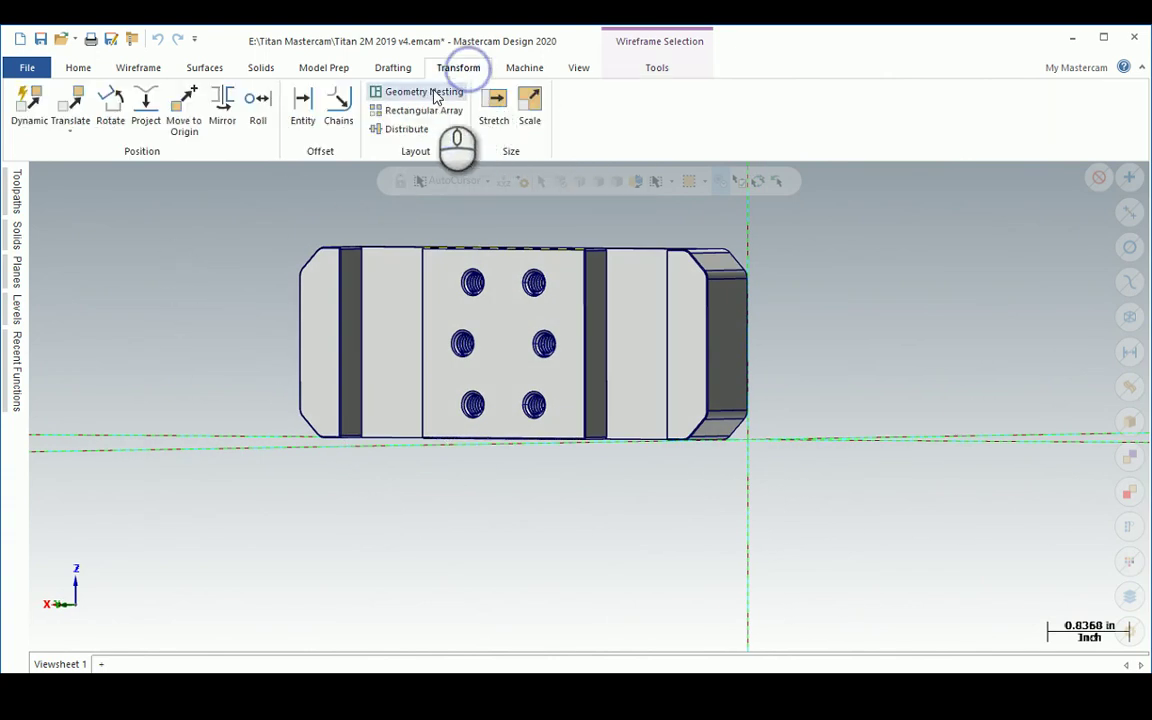
pyautogui.click(110, 103)
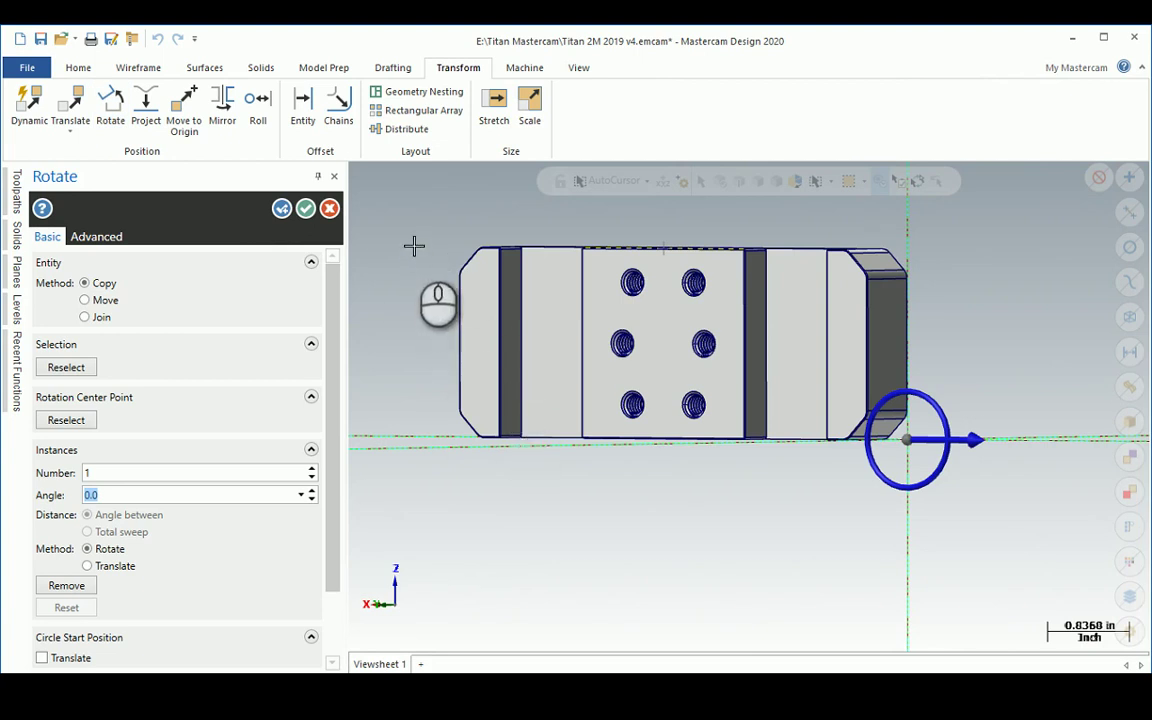
pyautogui.click(760, 456)
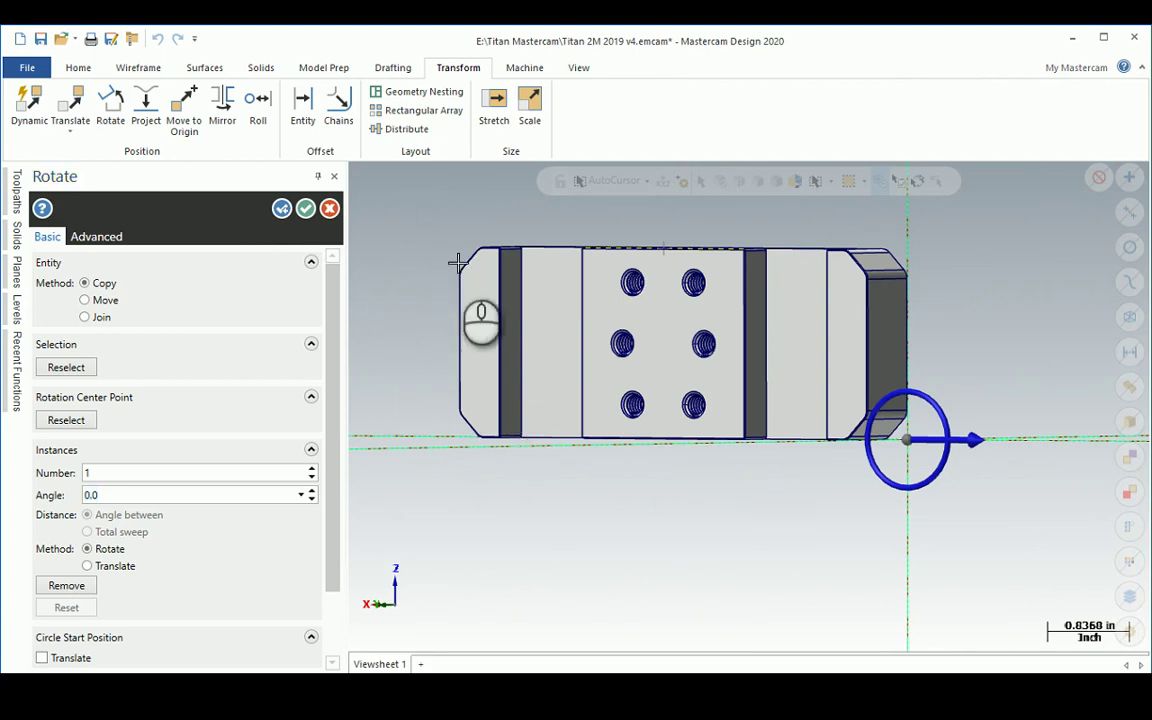
pyautogui.click(425, 199)
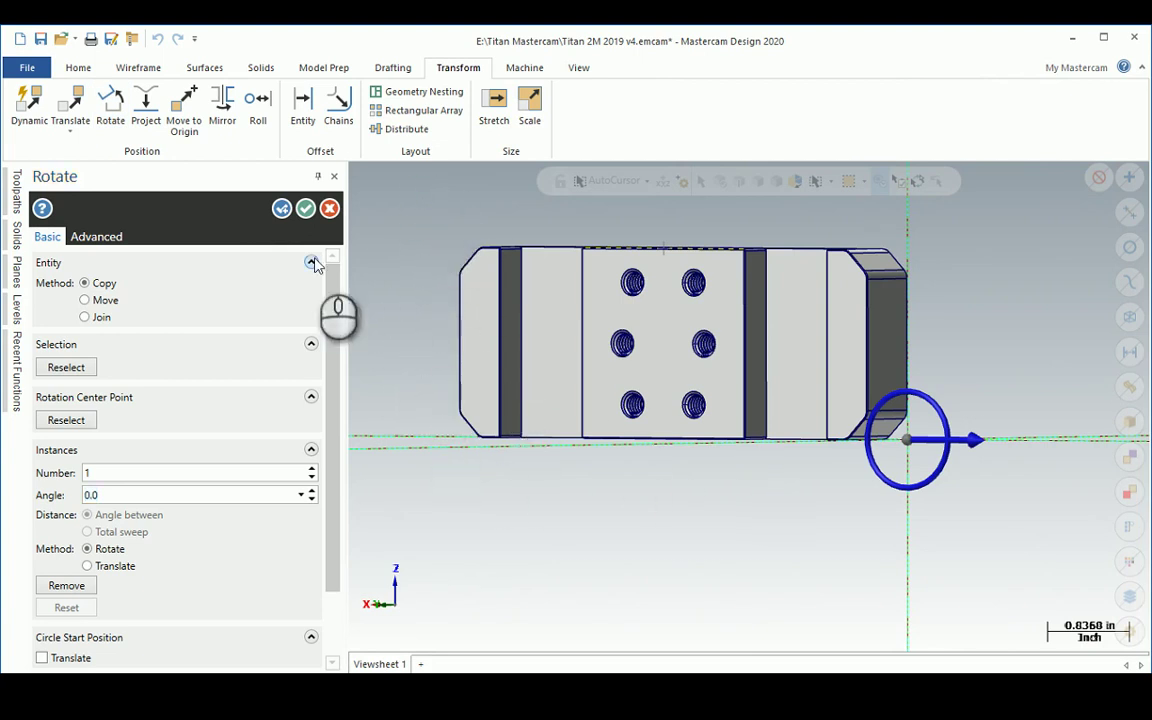
pyautogui.scroll(-3, 437, 427)
pyautogui.scroll(-2, 433, 432)
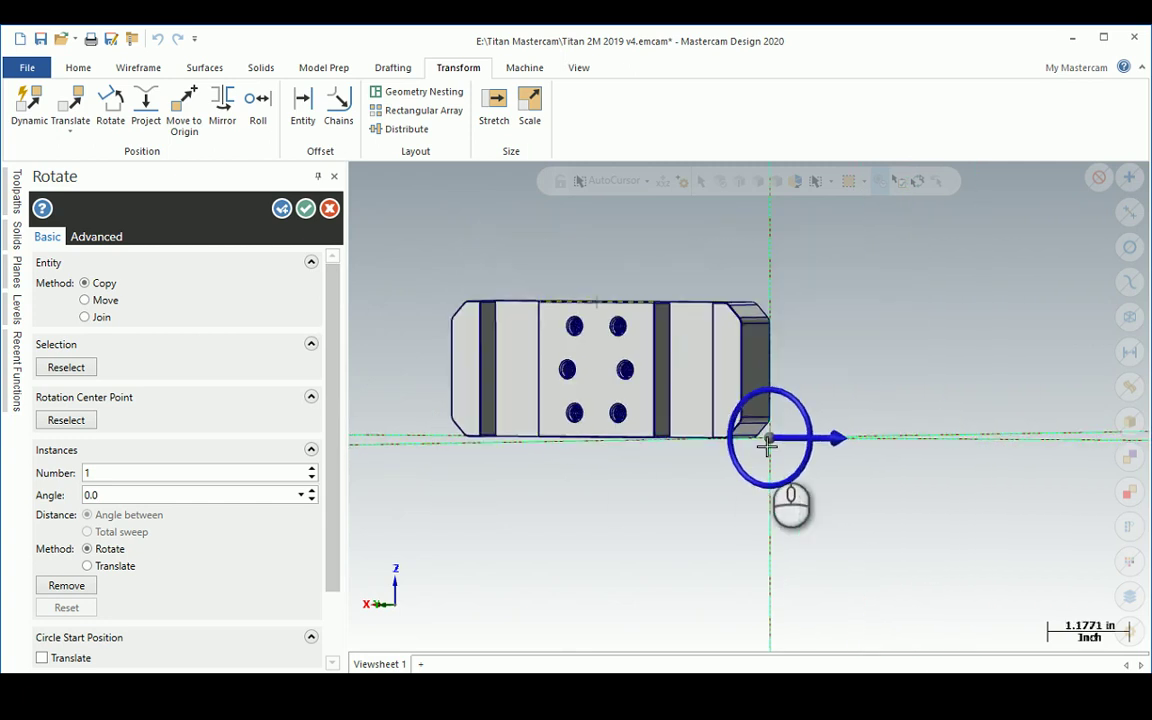
pyautogui.moveTo(730, 465); pyautogui.dragTo(540, 373, button='middle')
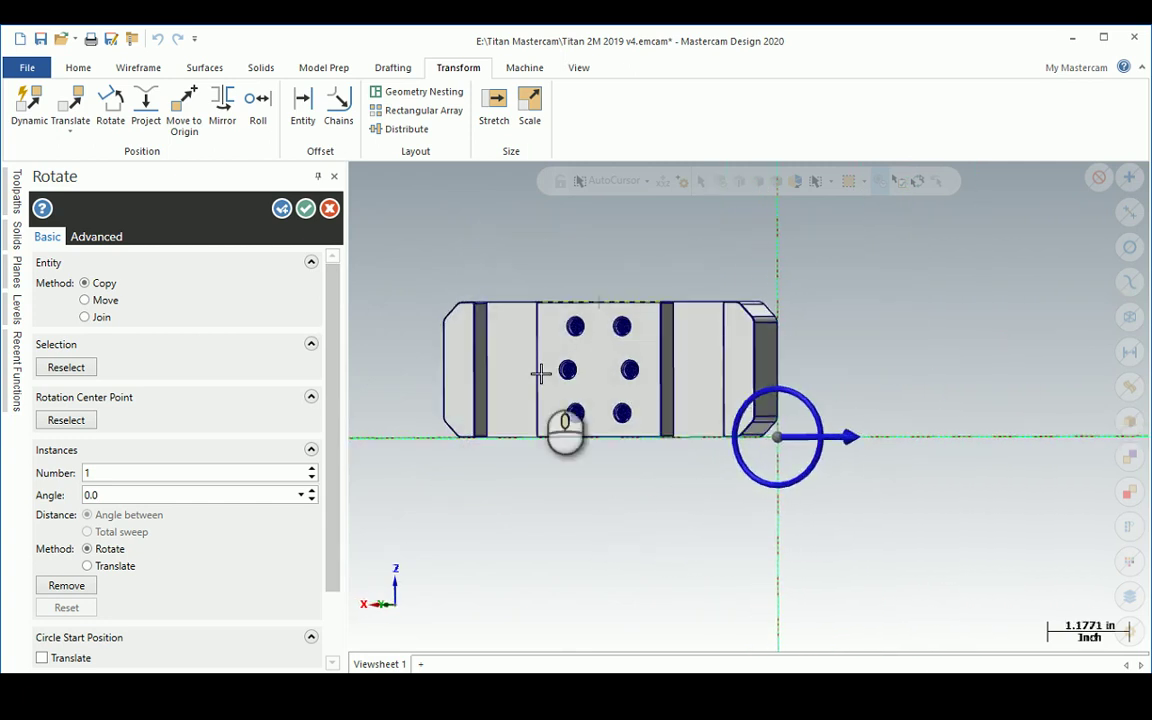
pyautogui.click(333, 208)
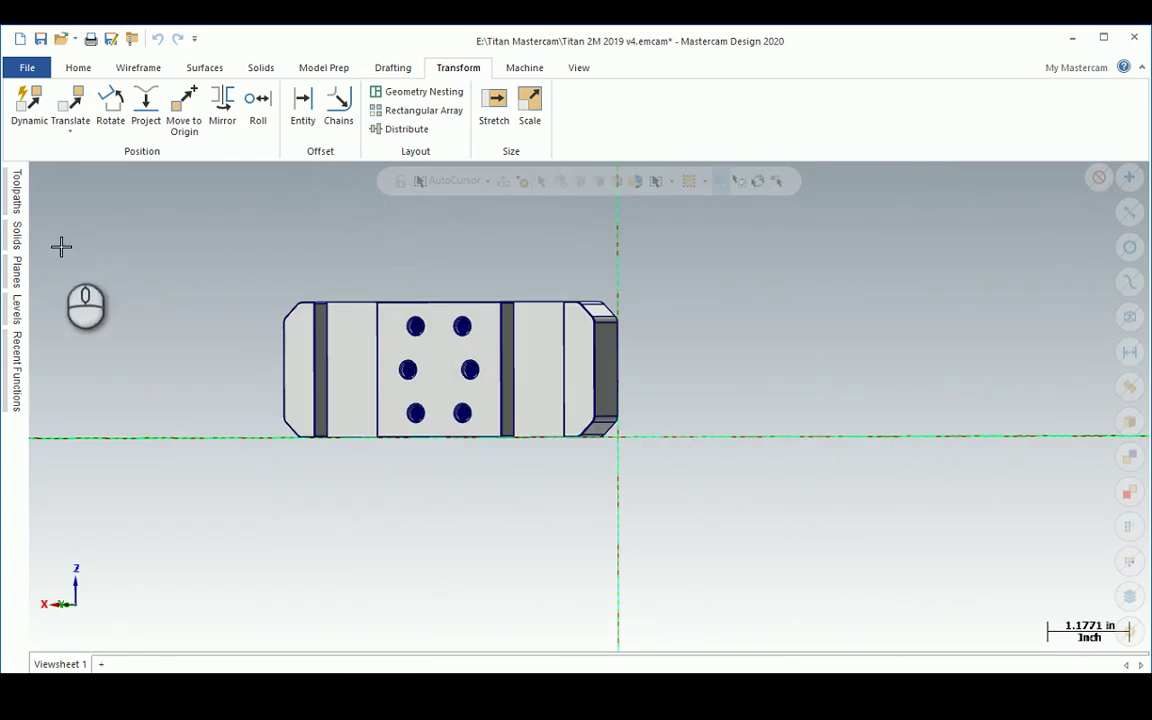
# - Make Top the current plane, fit and zoom out to 80%, then orbit the part
pyautogui.click(16, 272)
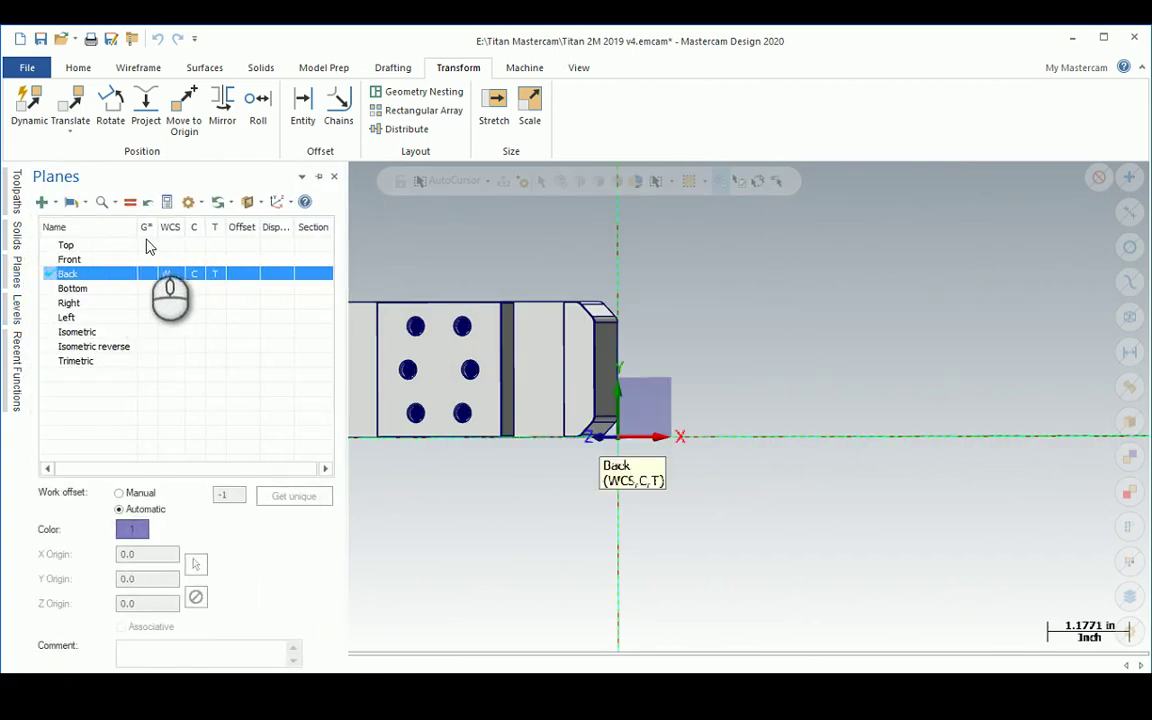
pyautogui.click(147, 245)
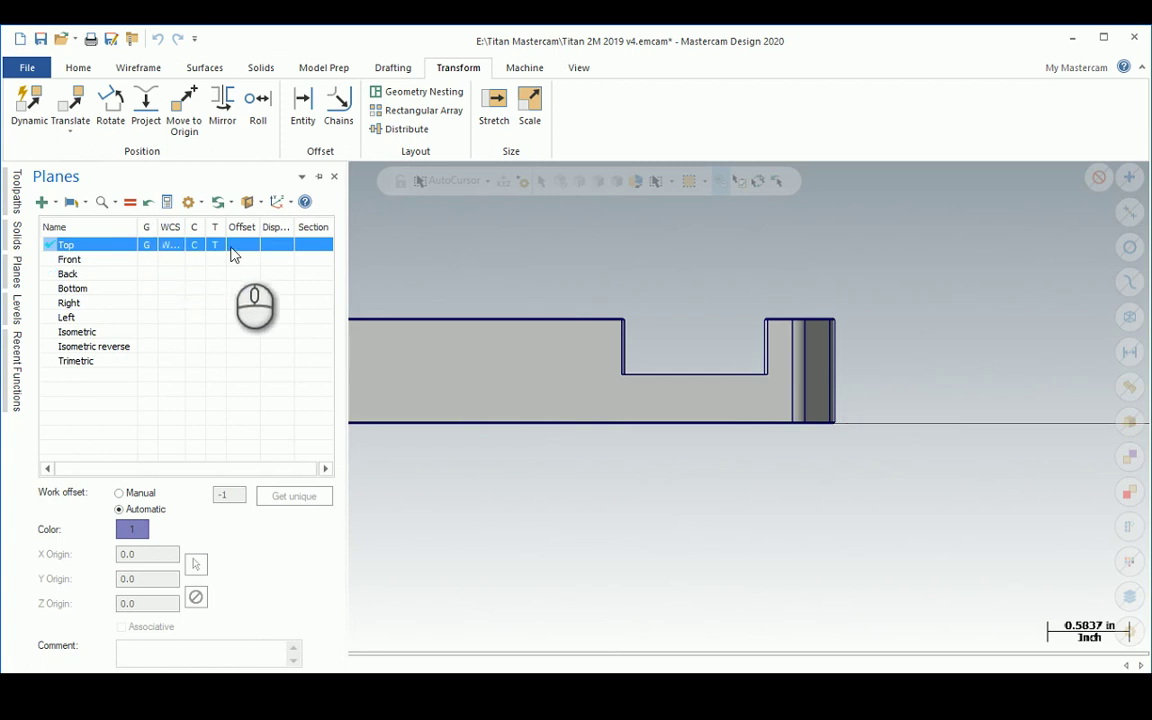
pyautogui.rightClick(442, 239)
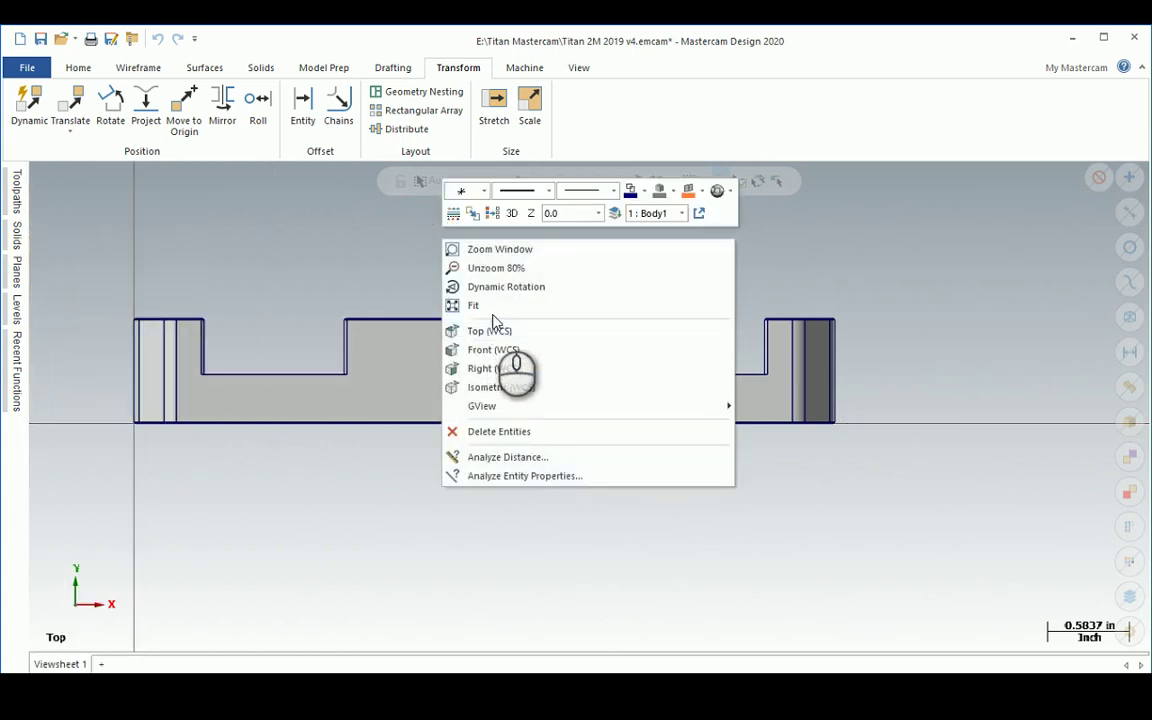
pyautogui.click(488, 307)
pyautogui.rightClick(421, 275)
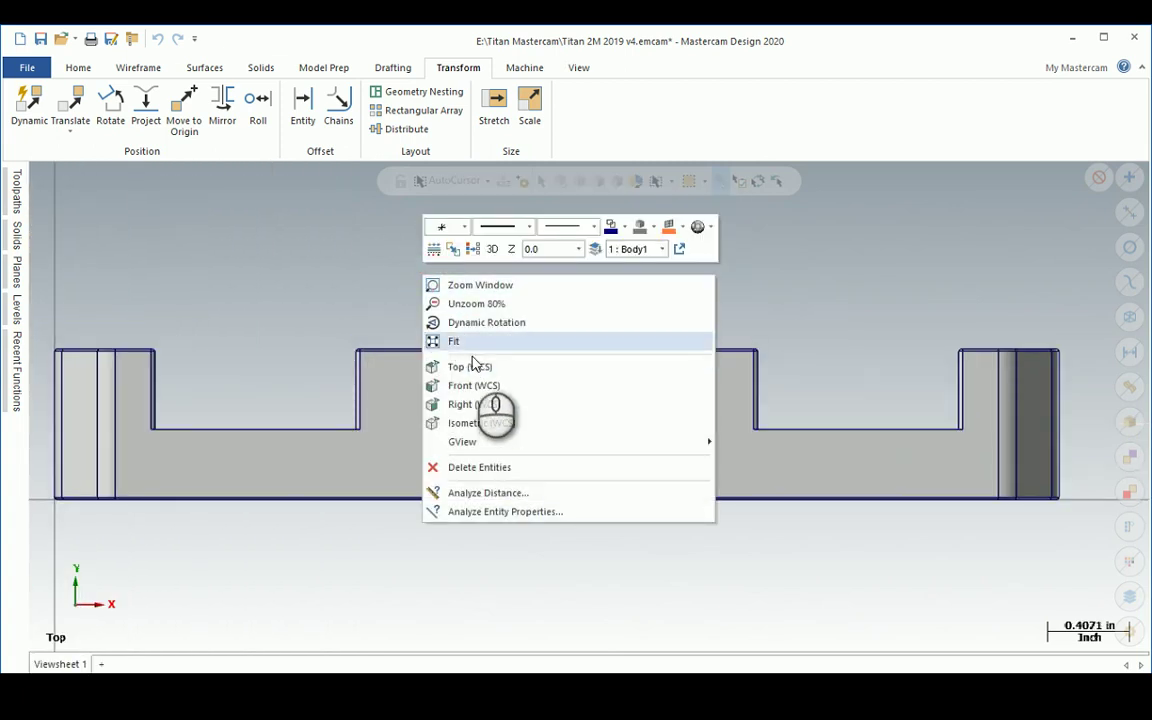
pyautogui.click(480, 305)
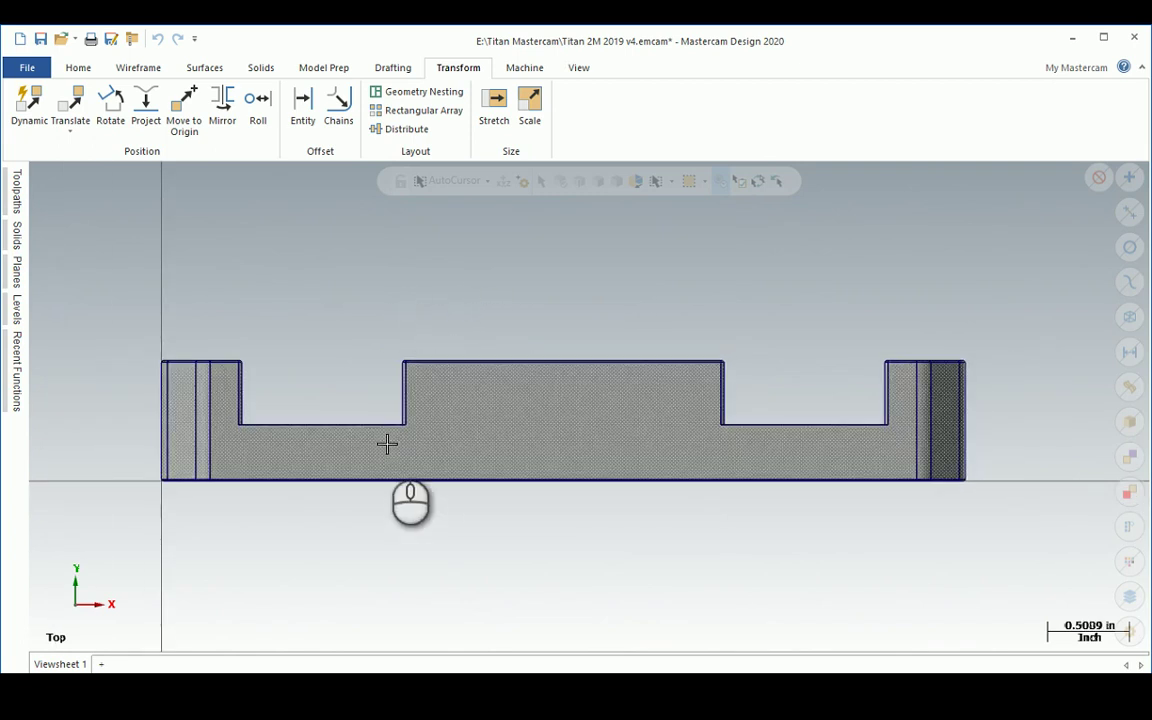
pyautogui.moveTo(316, 483); pyautogui.dragTo(360, 485, button='middle')
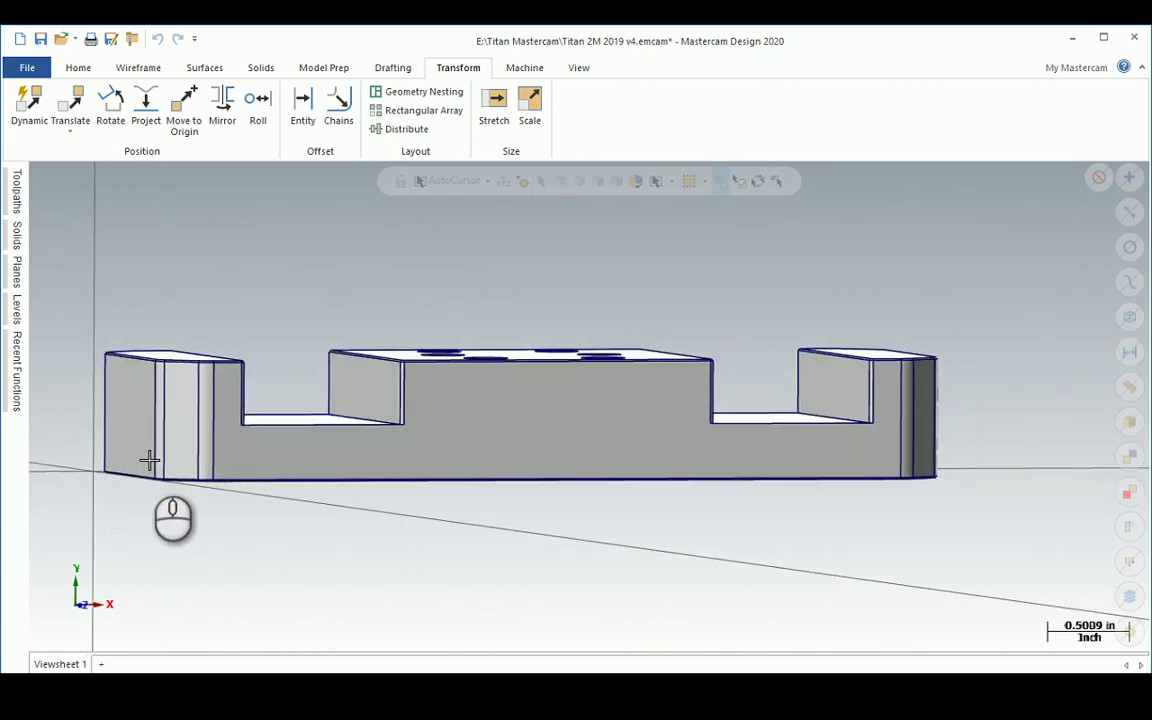
pyautogui.moveTo(173, 458); pyautogui.dragTo(108, 435, button='middle')
# - Set Left as the current work plane in the Planes manager
pyautogui.click(15, 272)
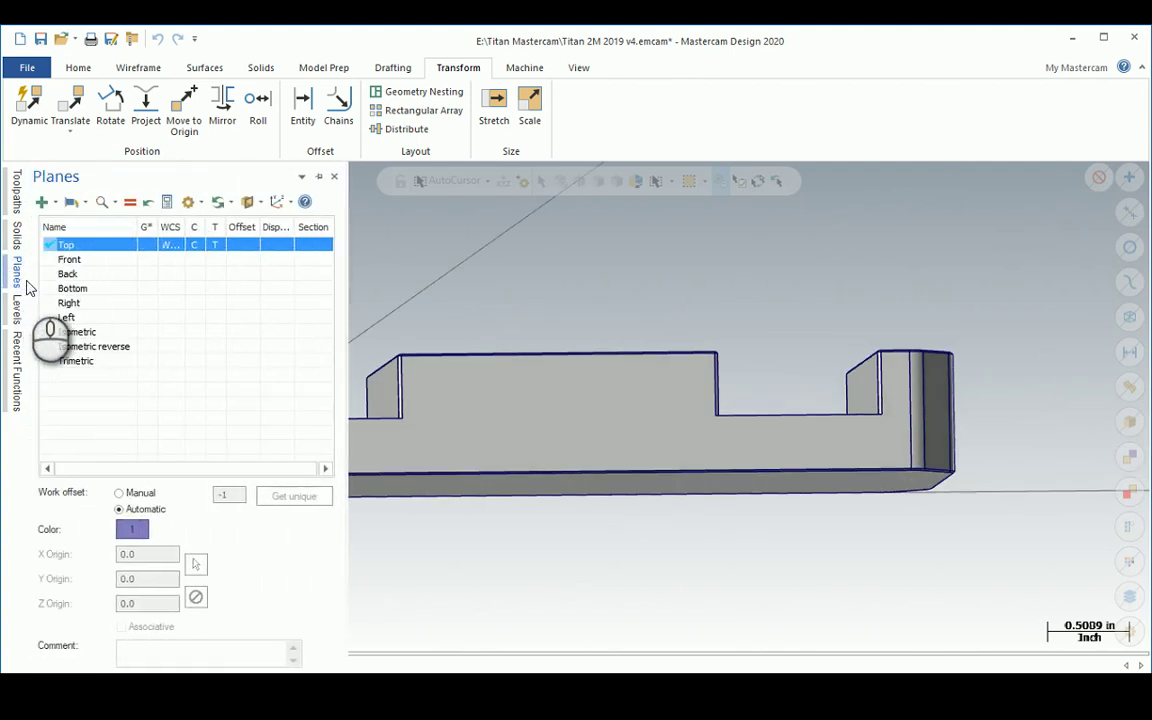
pyautogui.click(149, 320)
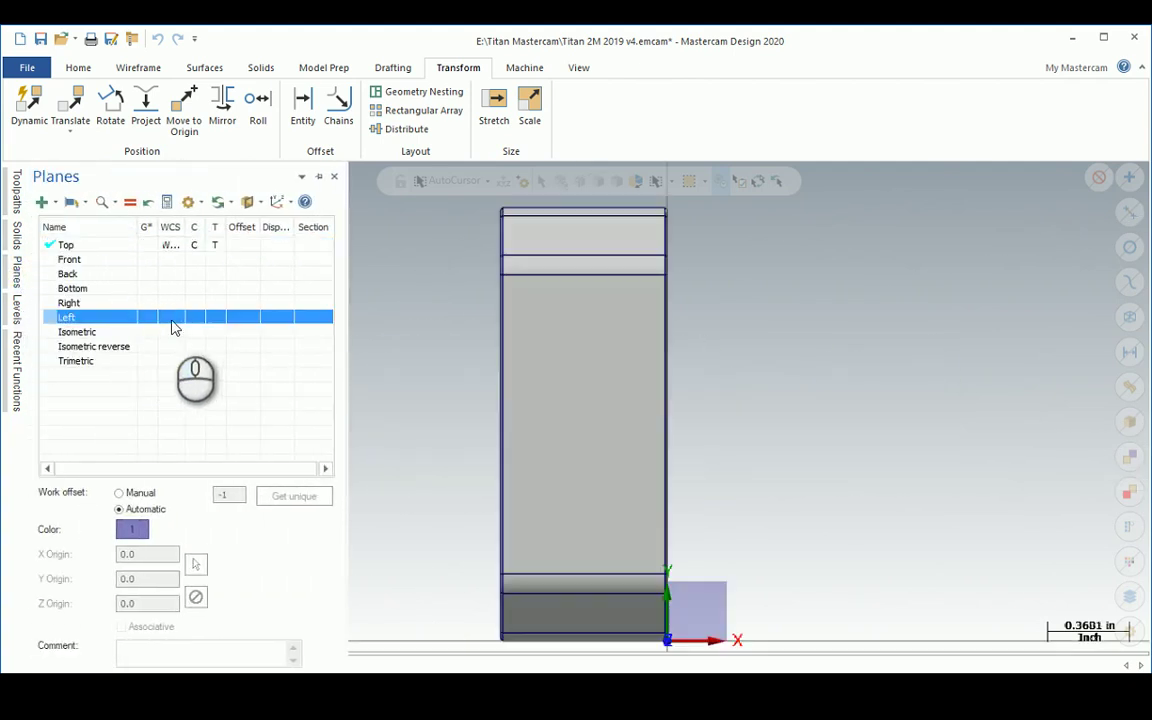
pyautogui.doubleClick(198, 319)
pyautogui.scroll(-3, 544, 331)
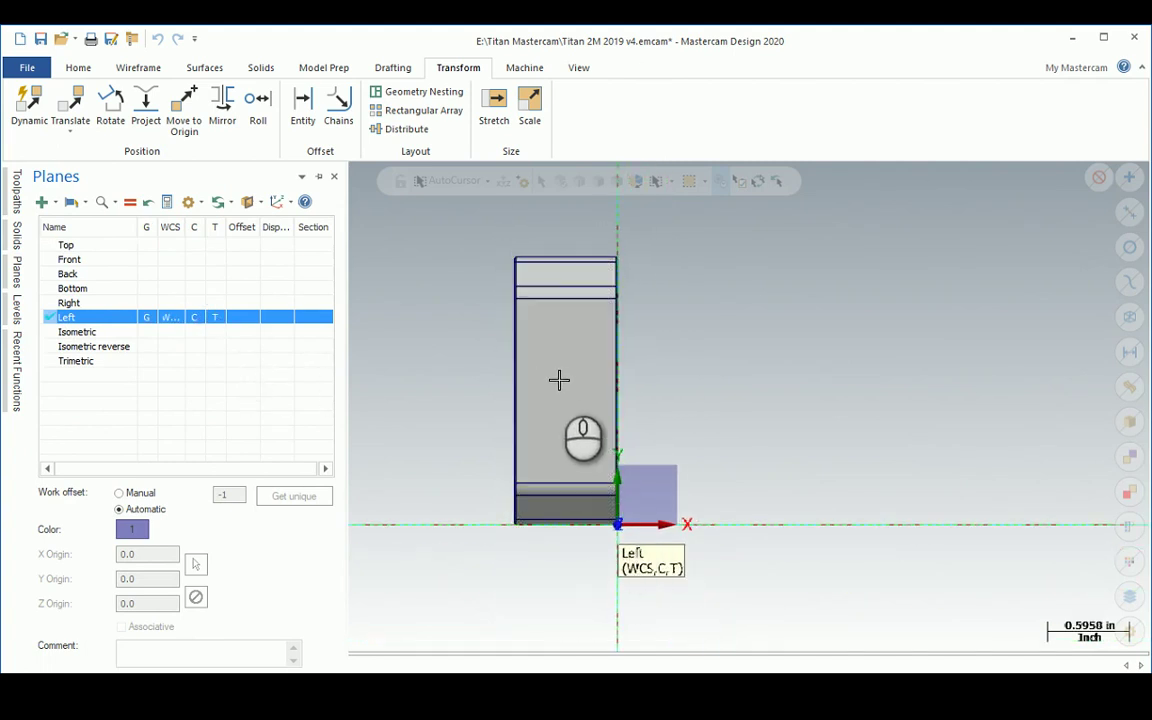
pyautogui.moveTo(531, 392)
pyautogui.mouseDown(button='middle')
pyautogui.moveTo(489, 391)
pyautogui.moveTo(512, 398)
pyautogui.mouseUp(button='middle')
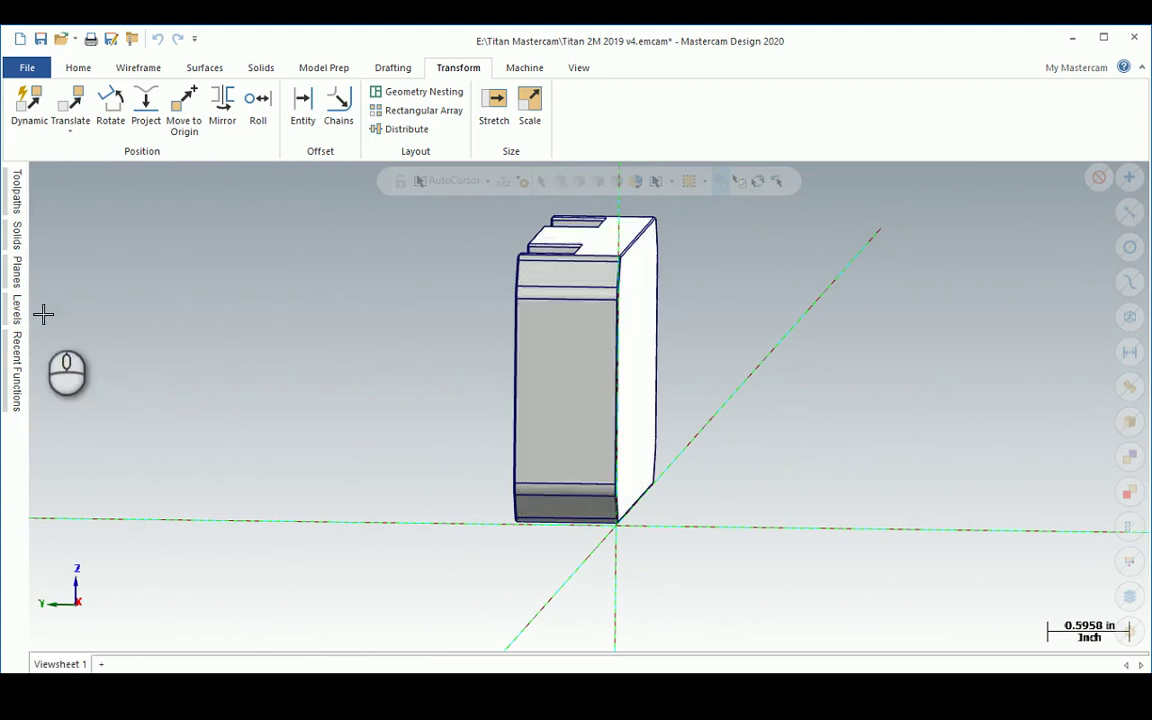
# - Compare the Left and Top views and look square to the Left plane
pyautogui.click(16, 262)
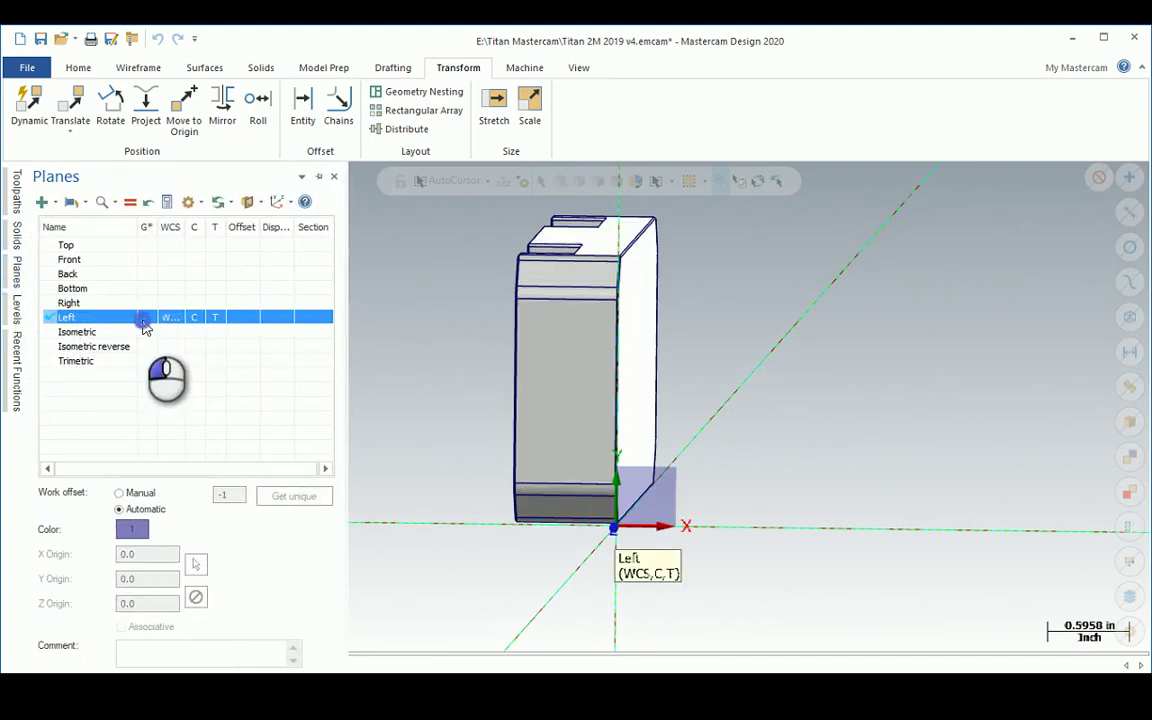
pyautogui.click(144, 318)
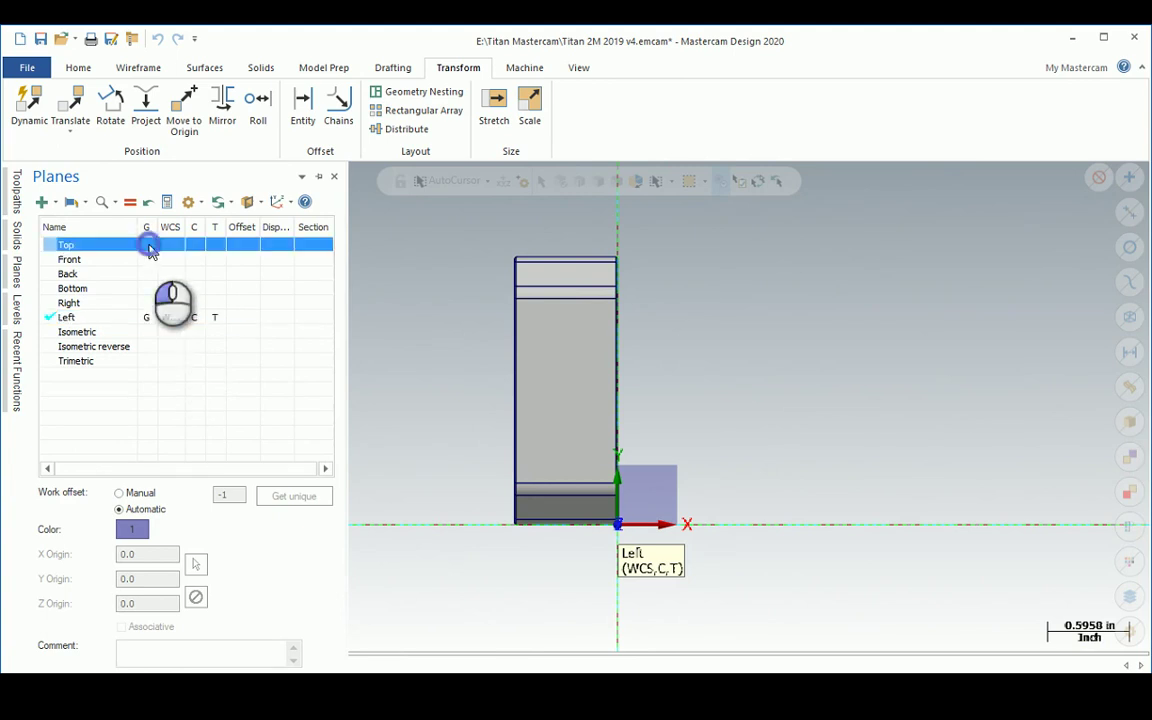
pyautogui.click(149, 249)
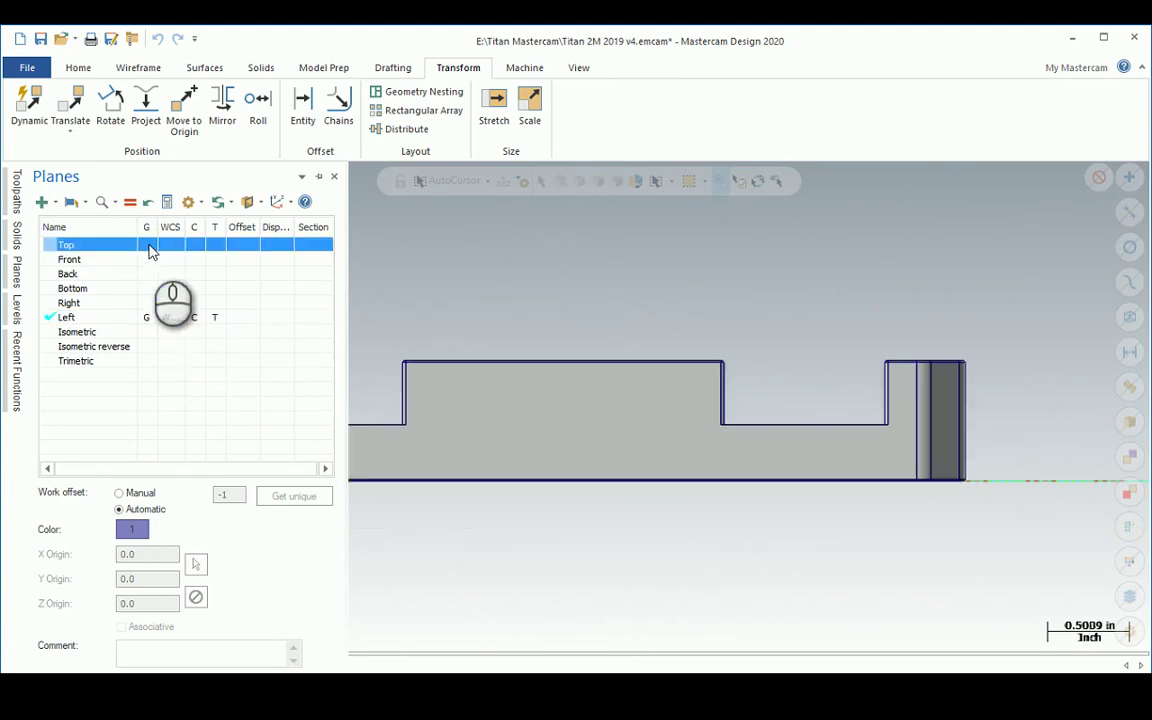
pyautogui.click(207, 318)
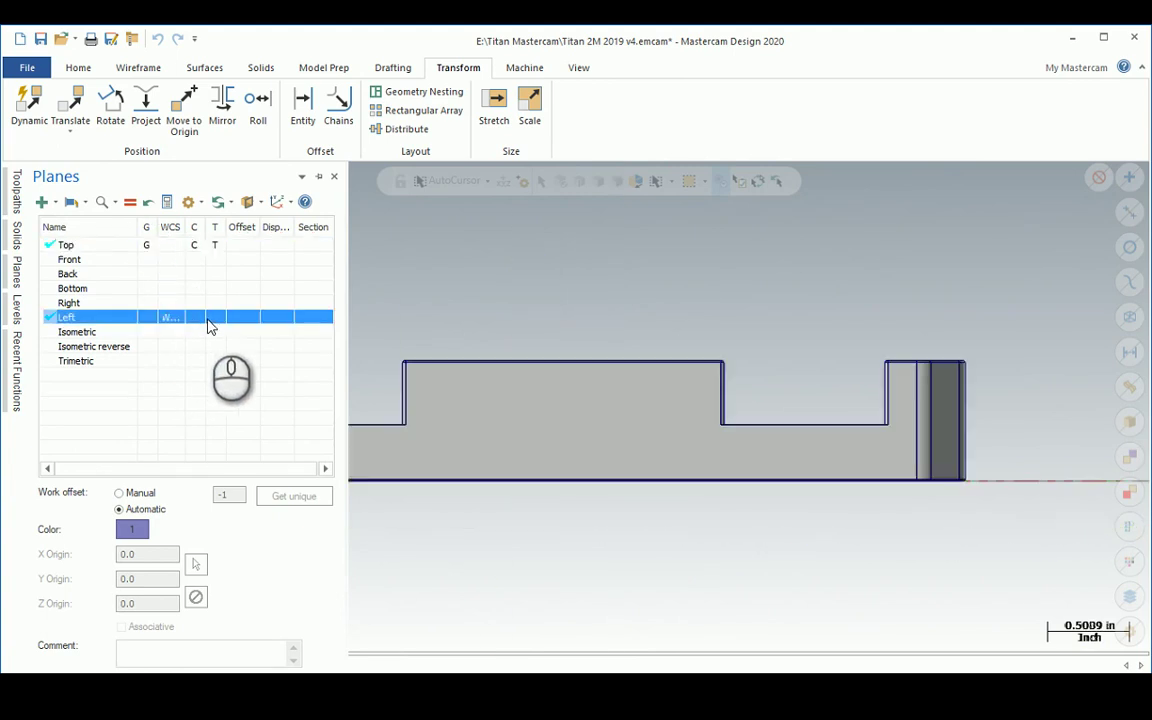
pyautogui.rightClick(509, 290)
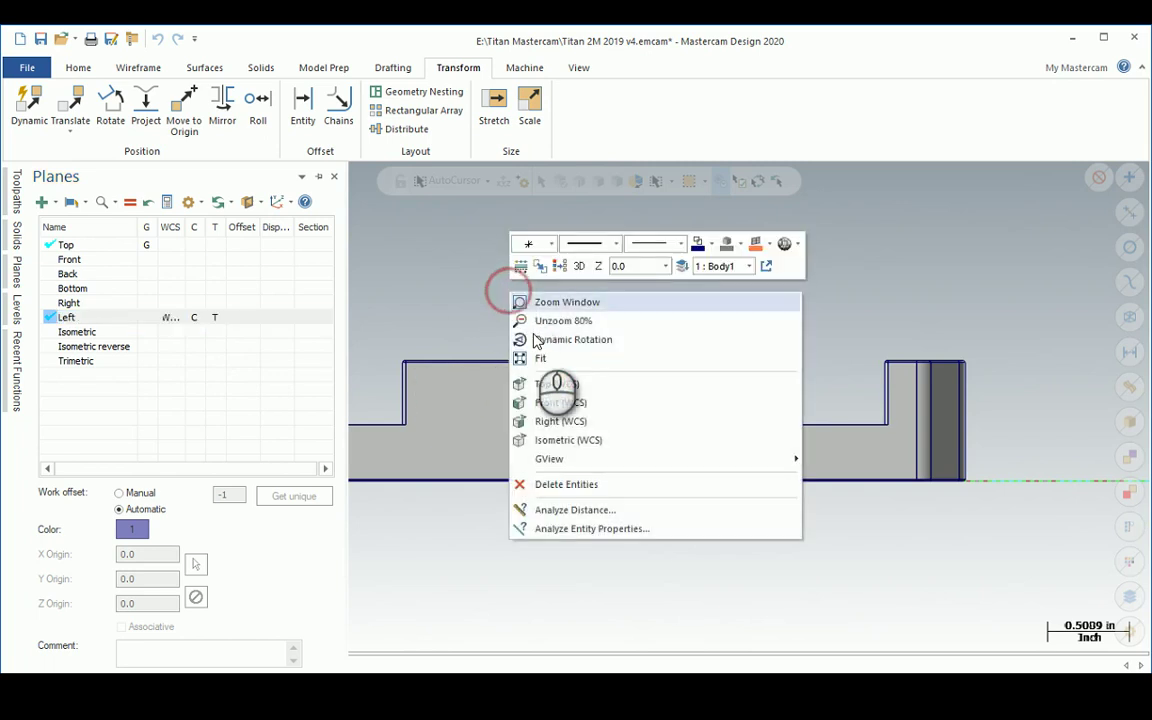
pyautogui.click(552, 384)
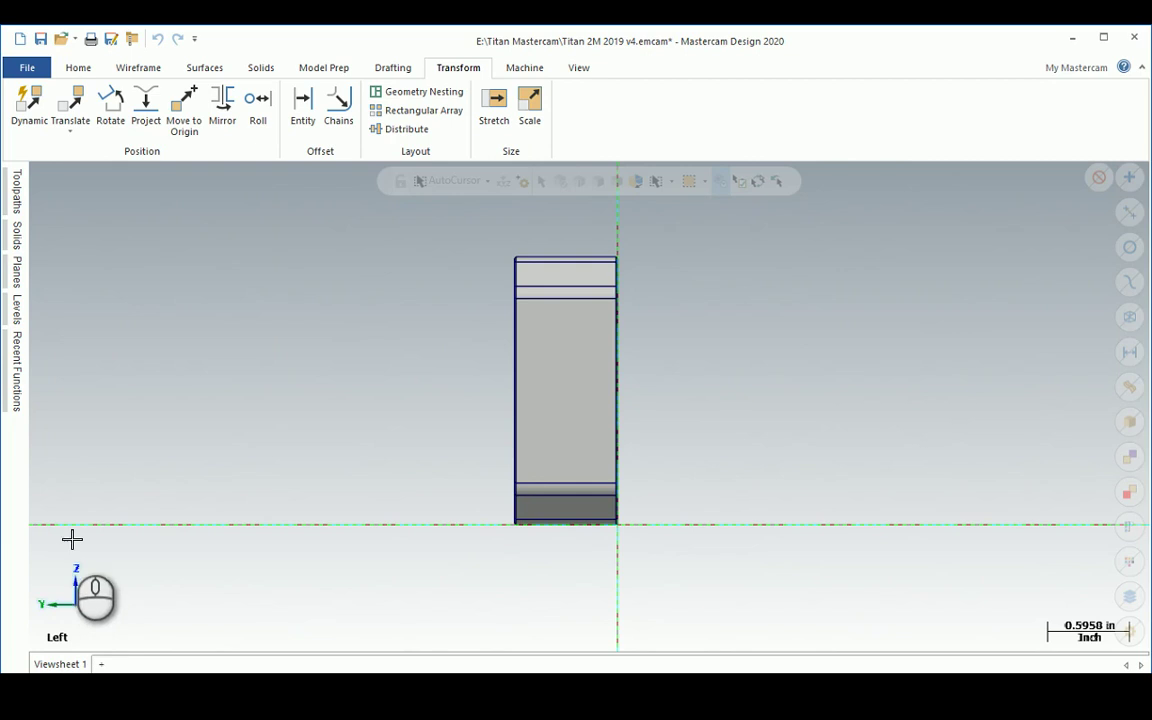
# - Return to Top view, orbit obliquely, and make Left the construction and tool plane
pyautogui.click(16, 310)
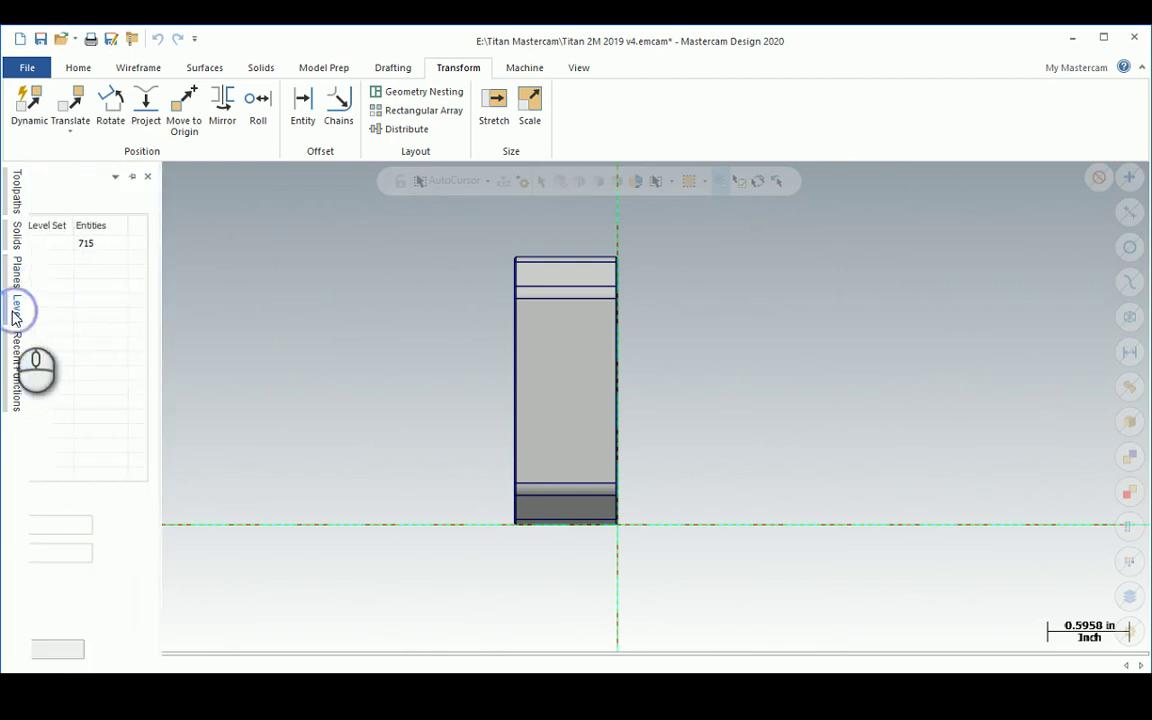
pyautogui.click(16, 276)
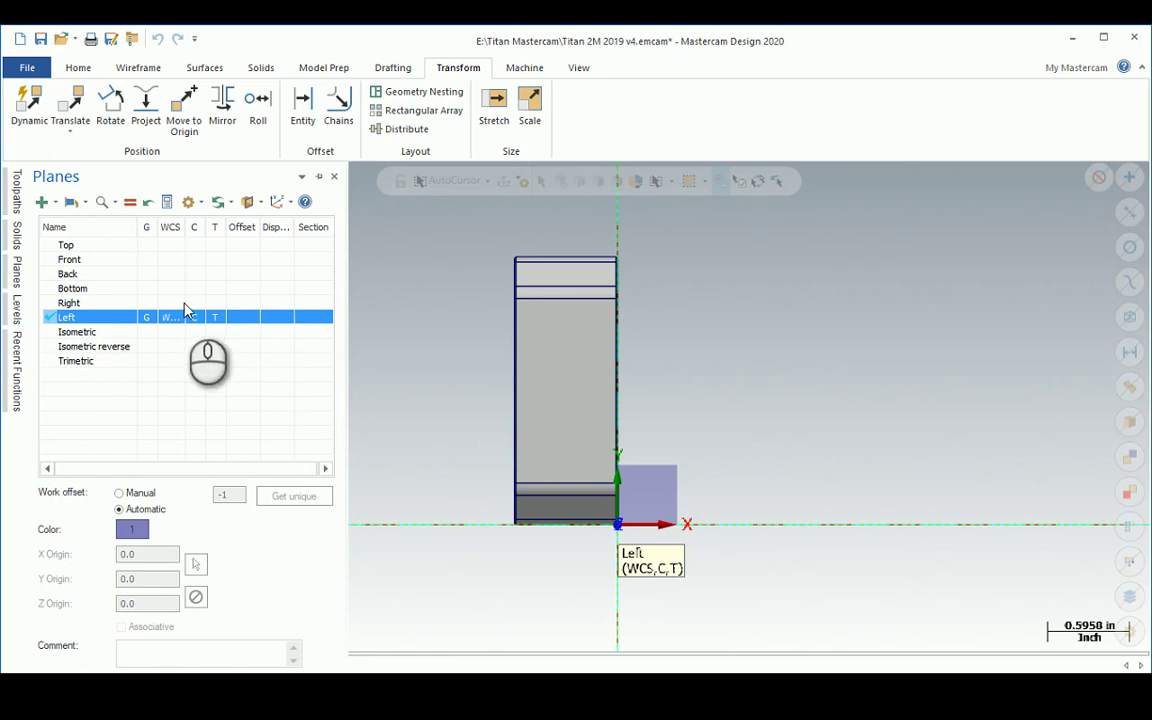
pyautogui.click(145, 246)
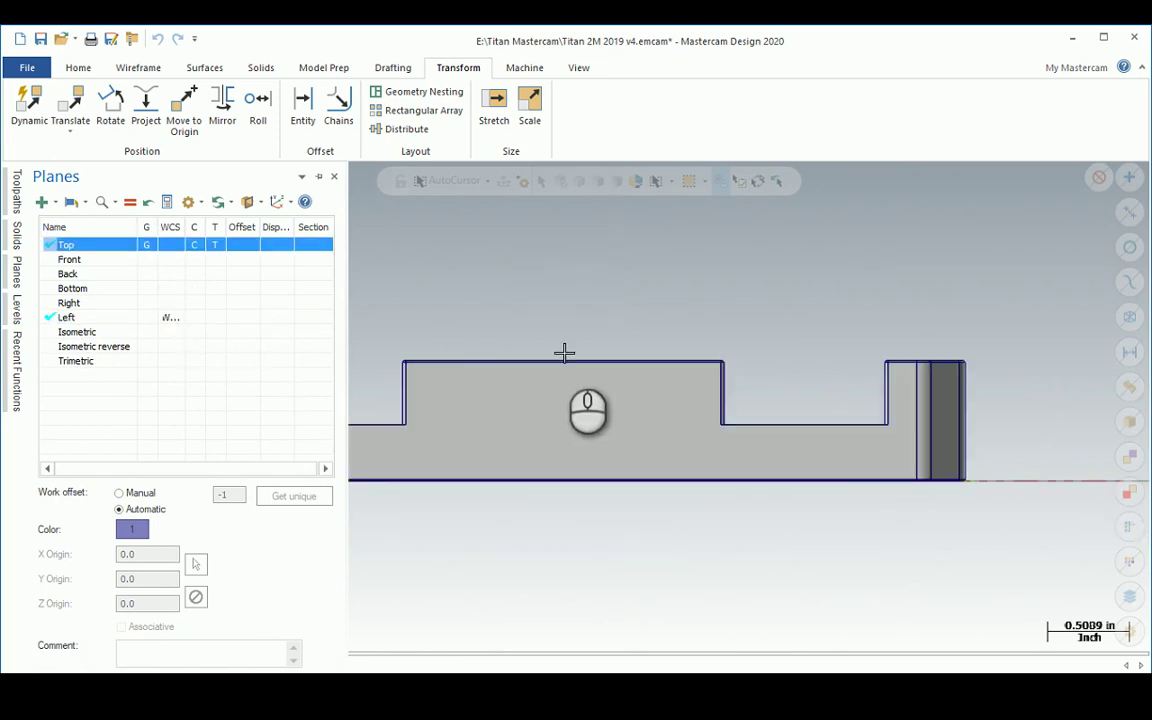
pyautogui.scroll(-5, 562, 340)
pyautogui.moveTo(508, 342); pyautogui.dragTo(180, 317, button='middle')
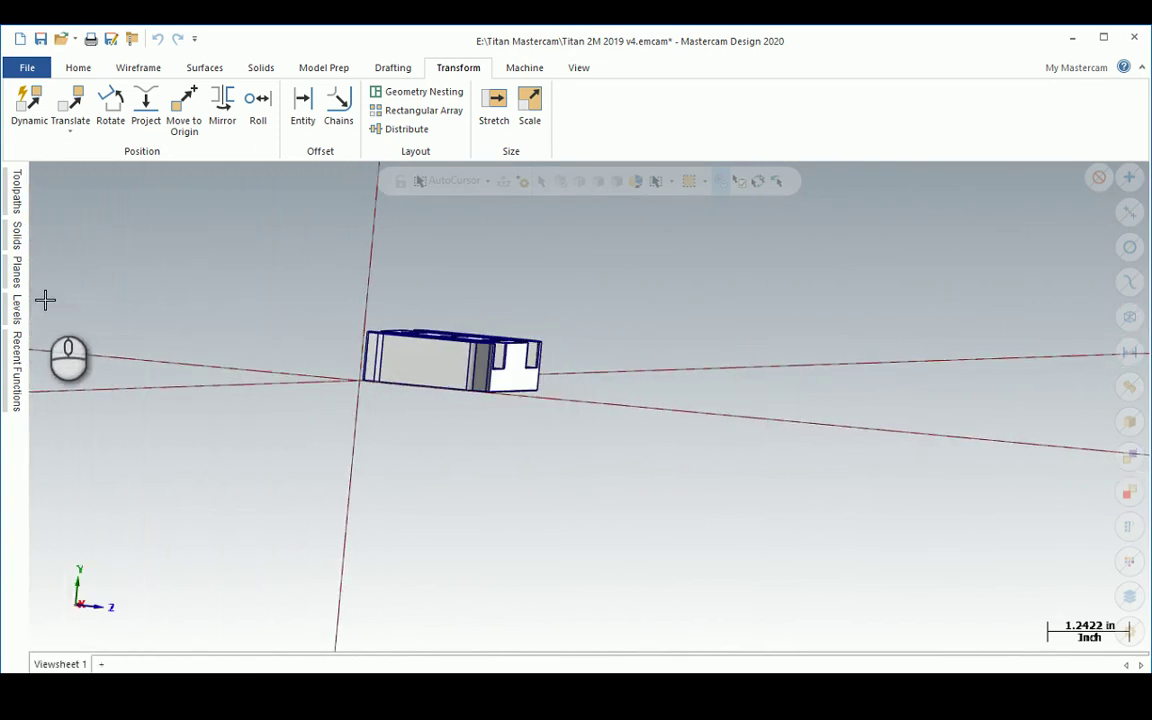
pyautogui.moveTo(17, 288)
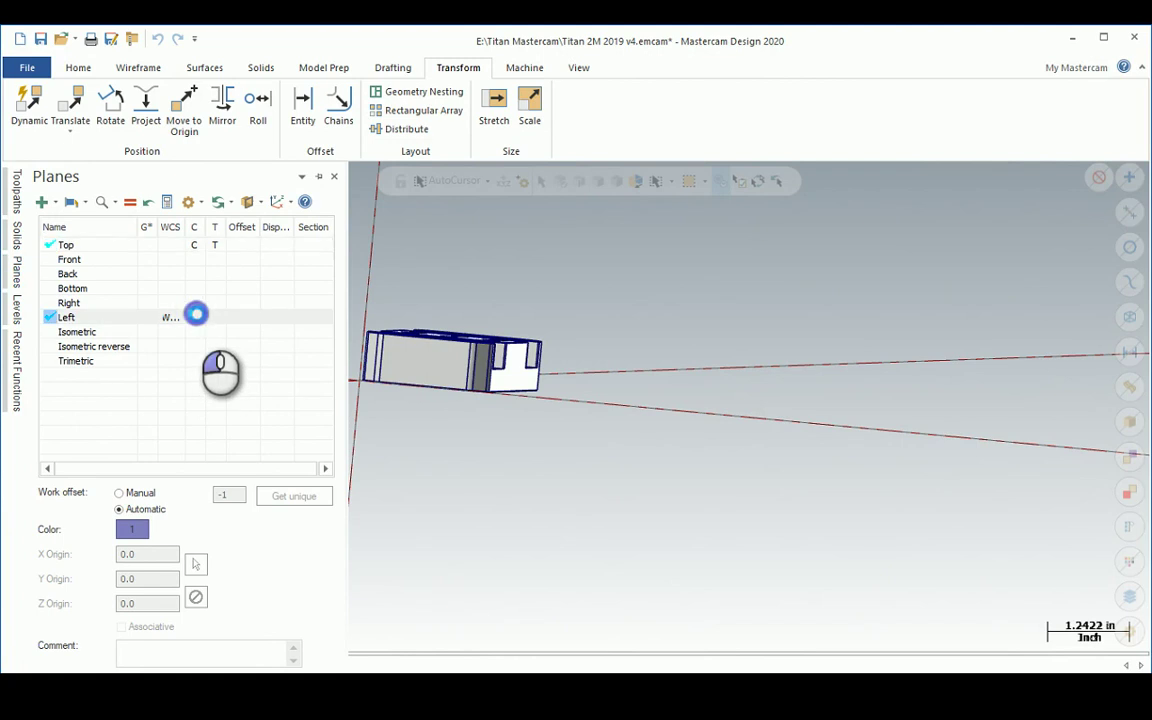
pyautogui.click(197, 318)
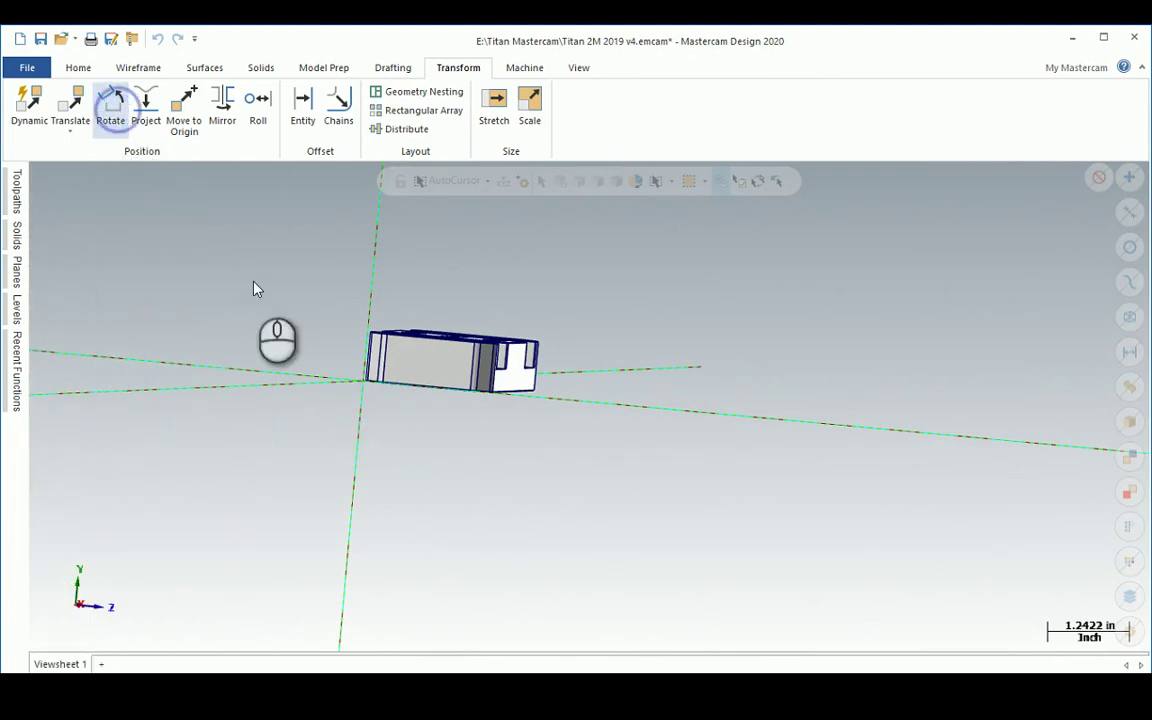
# - Rotate the Titan 2M solid -90° about the origin with Method set to Move, not Copy
pyautogui.moveTo(484, 279); pyautogui.dragTo(769, 445)
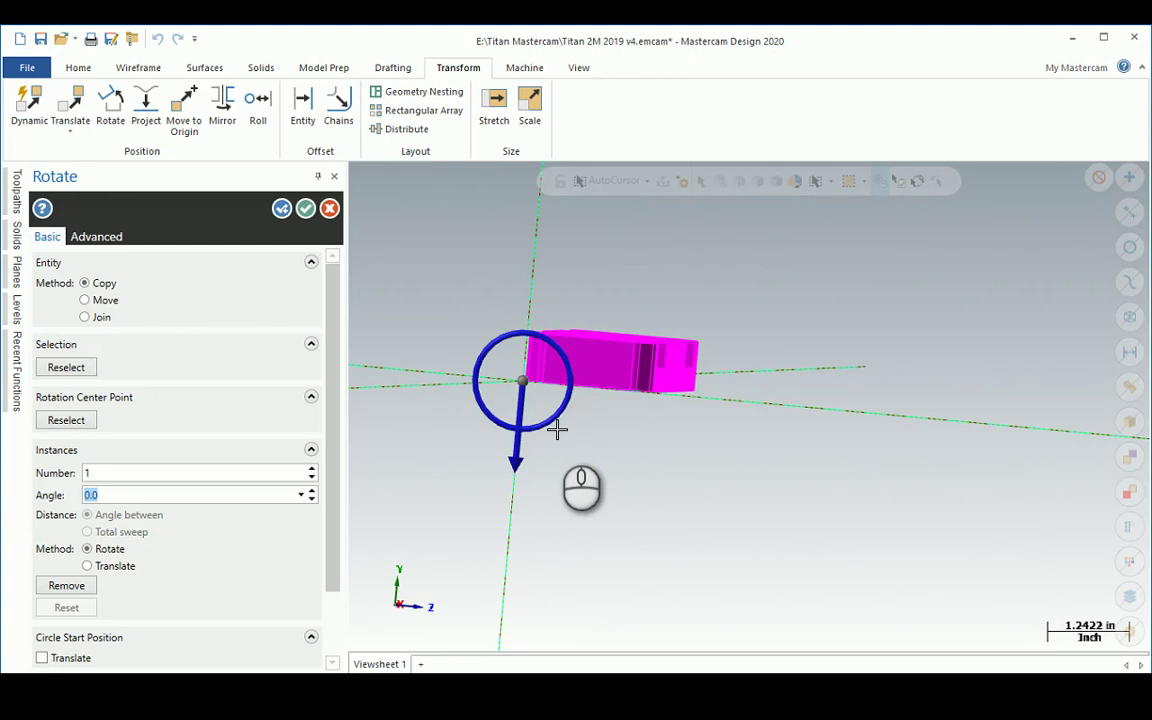
pyautogui.moveTo(526, 428); pyautogui.dragTo(453, 387)
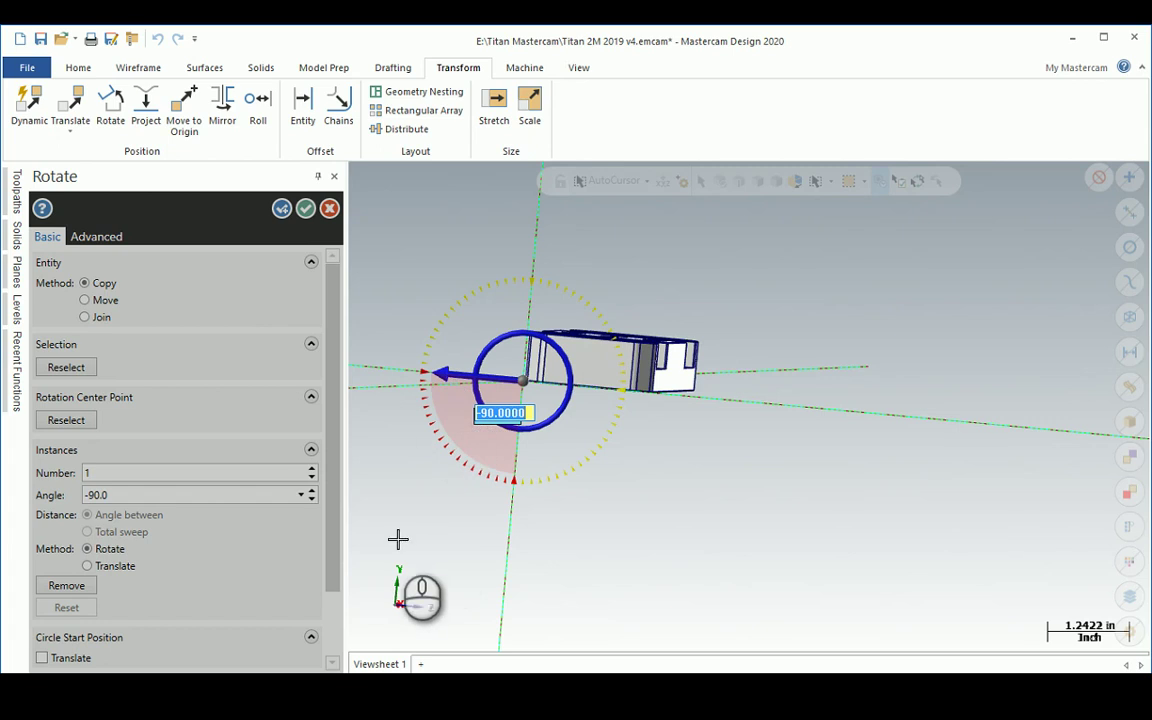
pyautogui.press('Return')
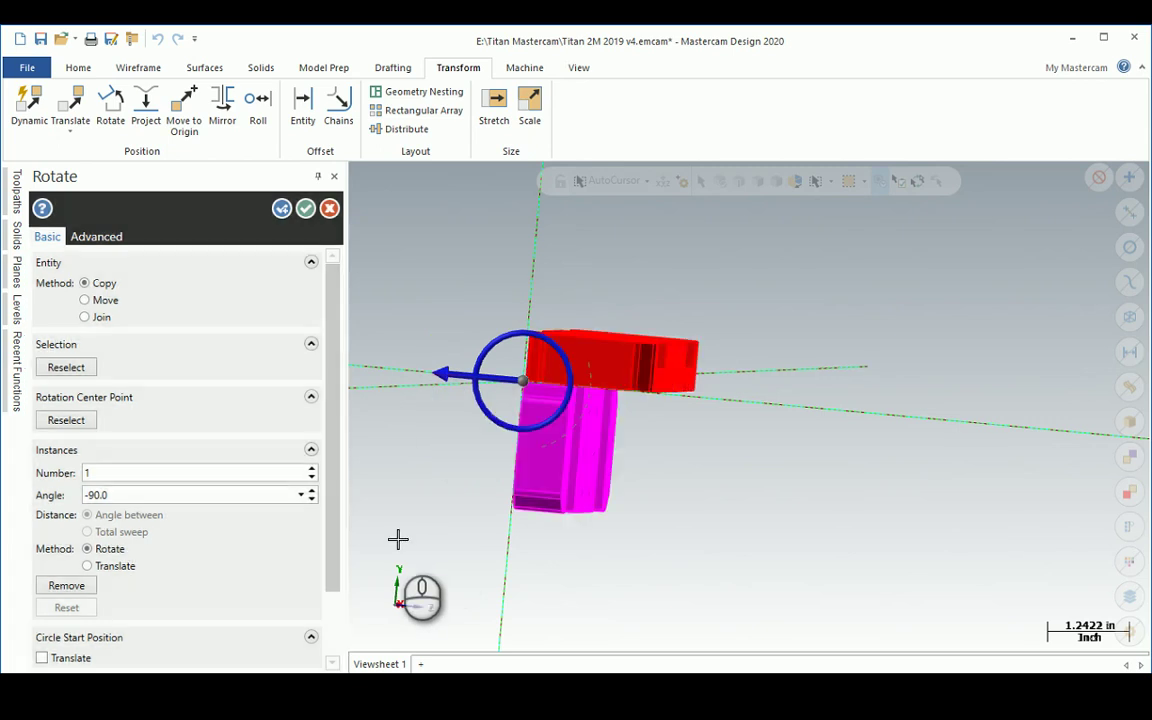
pyautogui.click(88, 300)
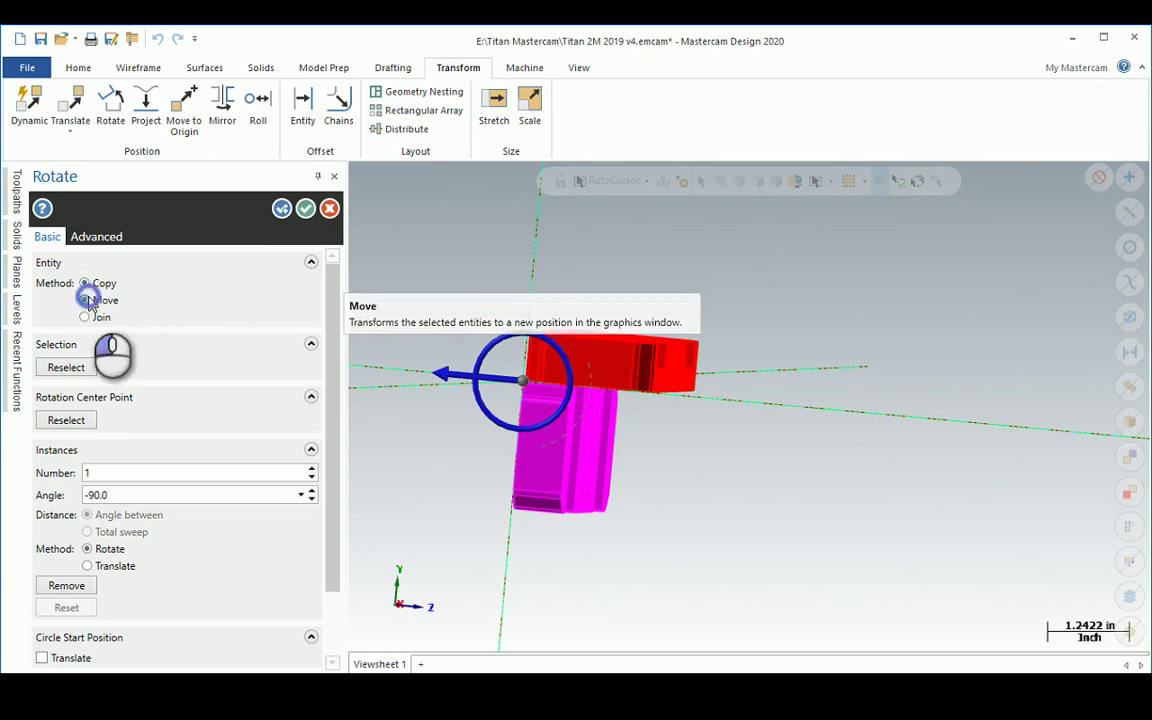
pyautogui.click(309, 210)
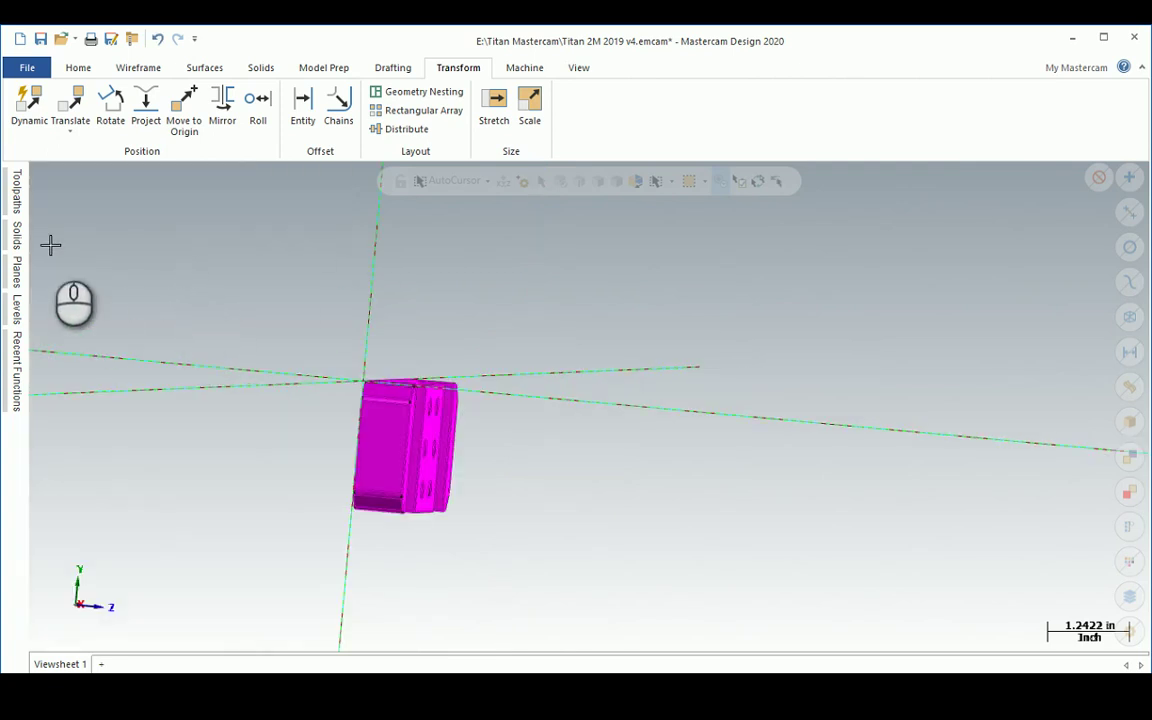
# - In the Planes manager, make Top the work, construction and tool plane
pyautogui.click(16, 310)
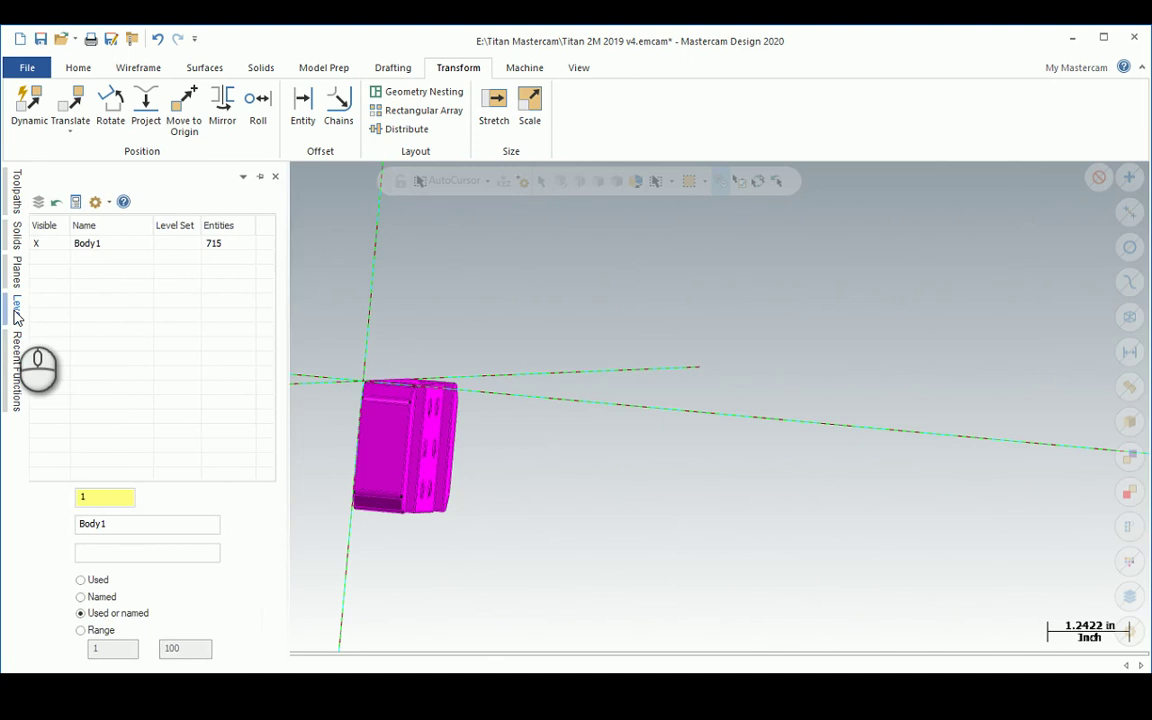
pyautogui.click(10, 276)
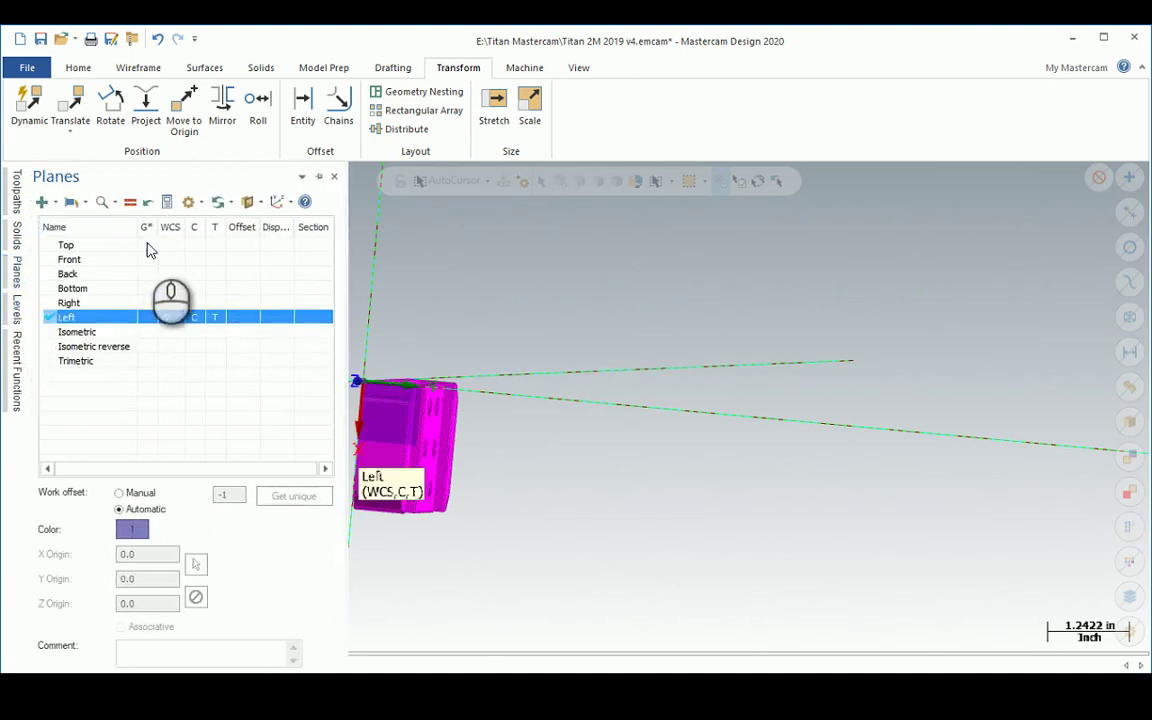
pyautogui.click(120, 245)
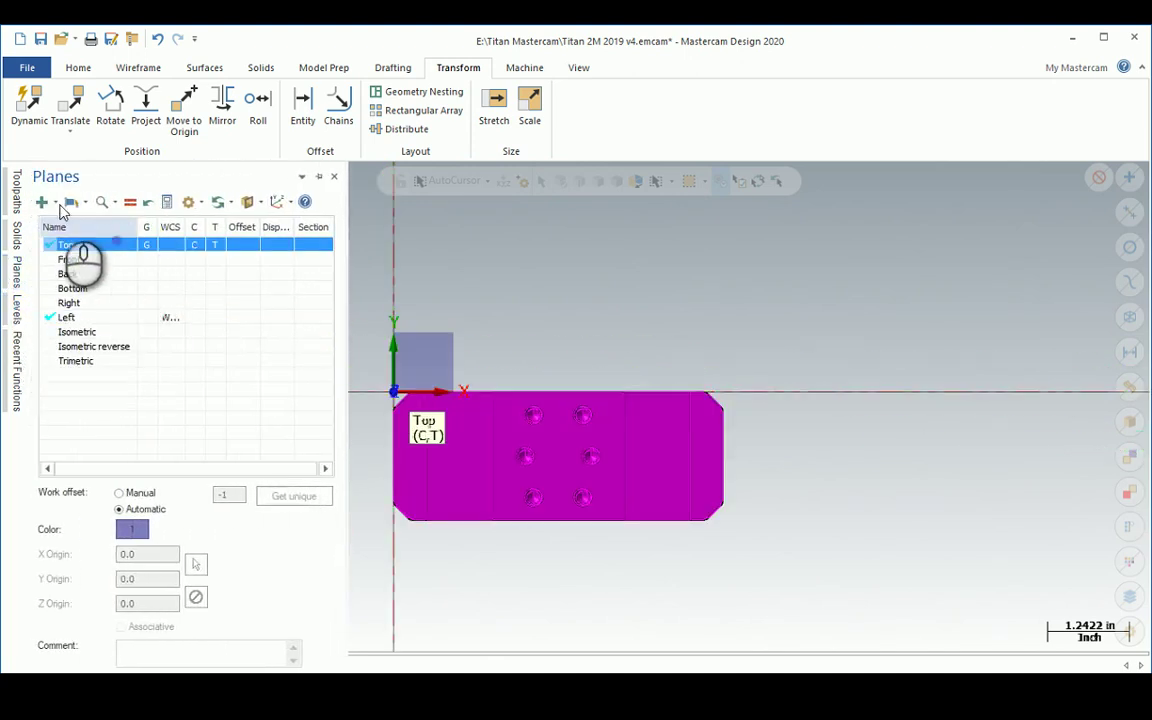
pyautogui.click(130, 202)
# - Fit the rotated part in view and clear its magenta result colour to default grey
pyautogui.rightClick(531, 299)
pyautogui.click(578, 367)
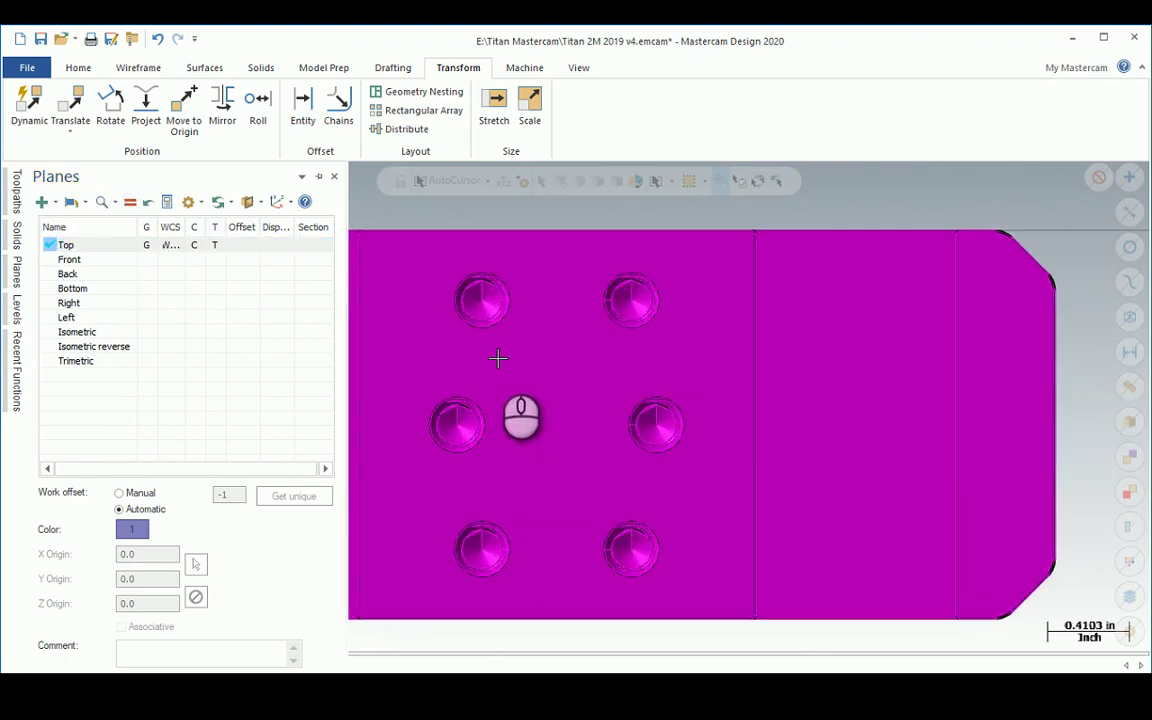
pyautogui.rightClick(505, 302)
pyautogui.click(549, 338)
pyautogui.moveTo(408, 532); pyautogui.dragTo(226, 339, button='middle')
pyautogui.moveTo(421, 335); pyautogui.dragTo(378, 213, button='middle')
pyautogui.rightClick(378, 214)
pyautogui.click(435, 283)
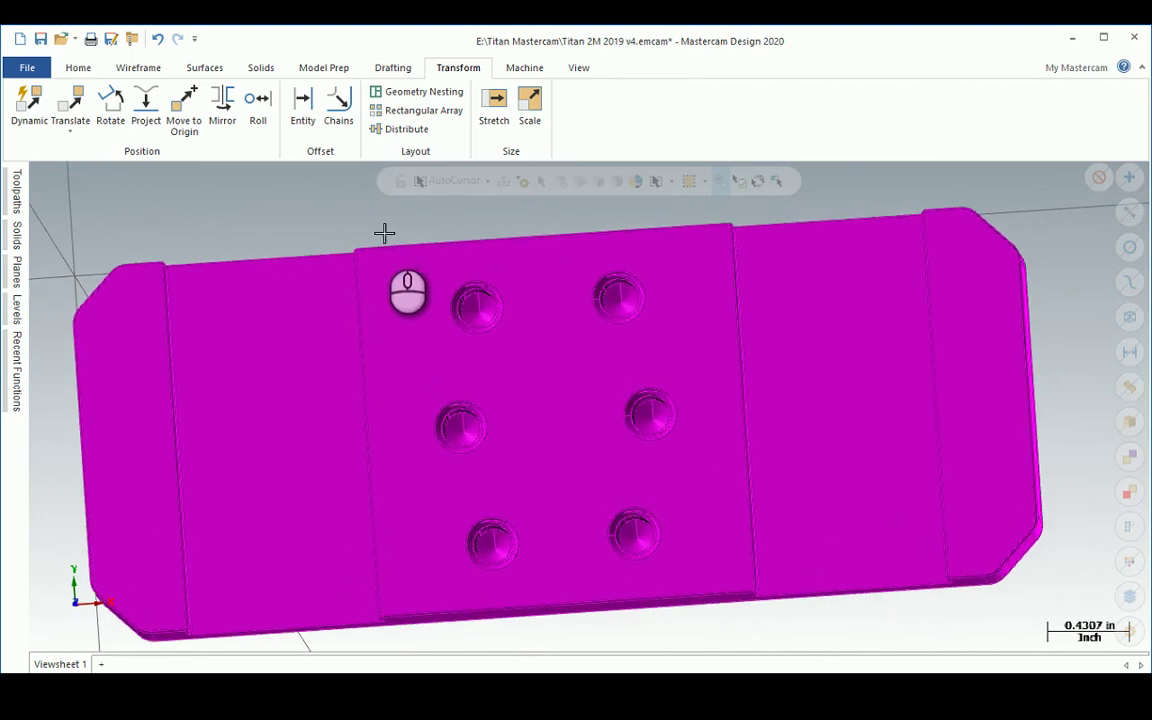
pyautogui.rightClick(380, 216)
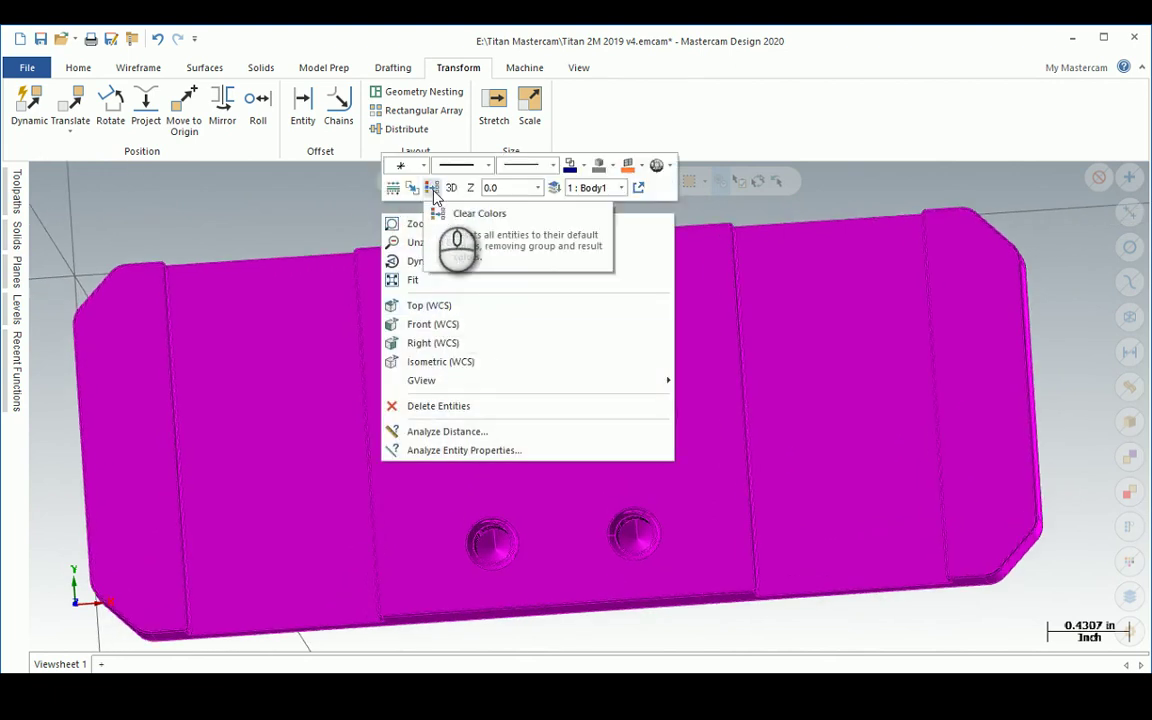
pyautogui.click(433, 196)
pyautogui.moveTo(368, 424); pyautogui.dragTo(482, 370, button='middle')
pyautogui.scroll(-3, 370, 368)
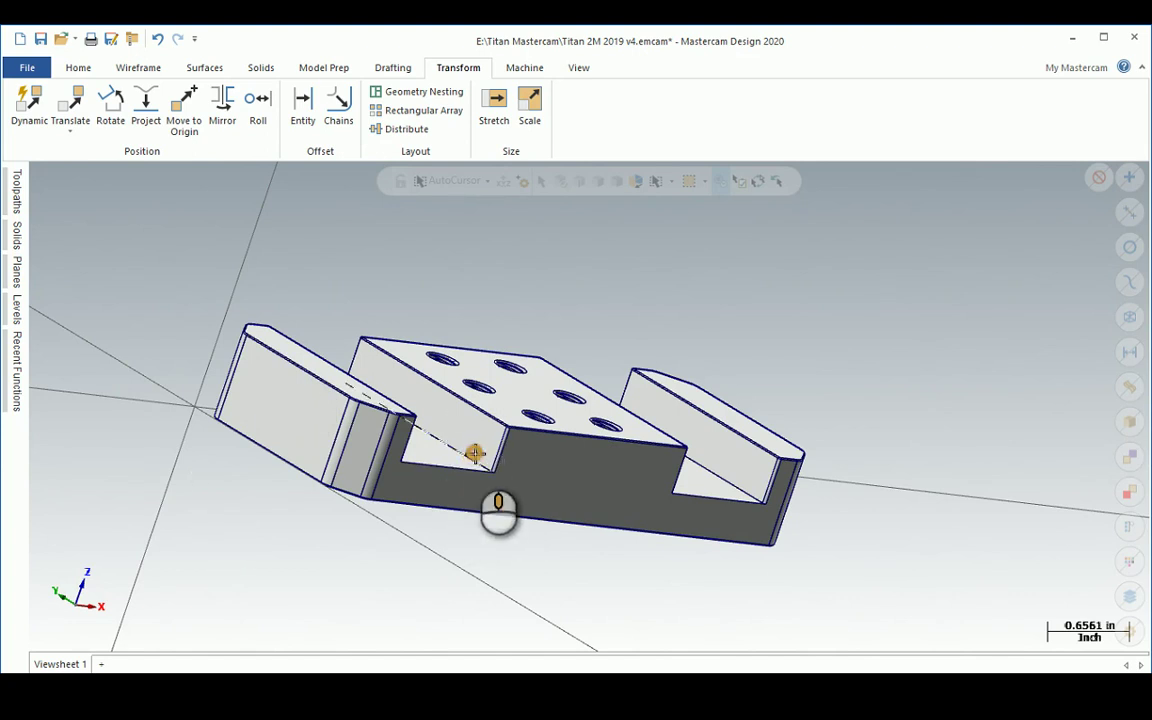
# - Window-select the whole fixture solid as the entity to translate
pyautogui.moveTo(474, 453); pyautogui.dragTo(311, 535, button='middle')
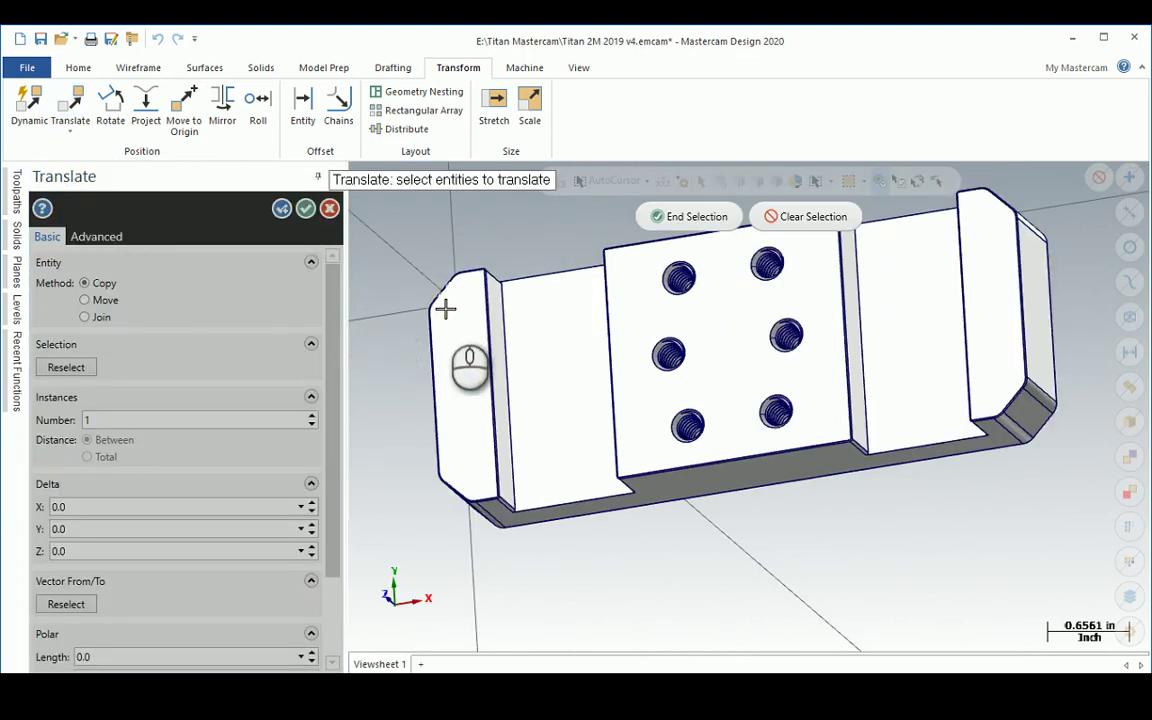
pyautogui.moveTo(396, 234); pyautogui.dragTo(1049, 498)
pyautogui.scroll(-2, 761, 507)
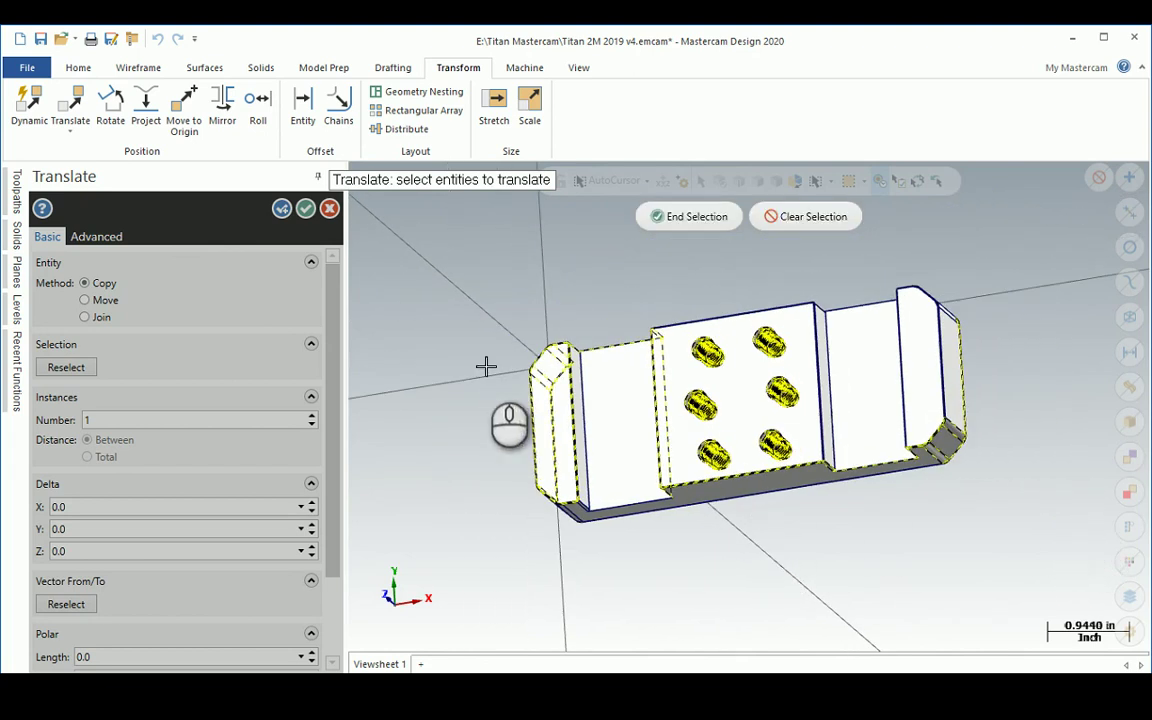
pyautogui.click(796, 217)
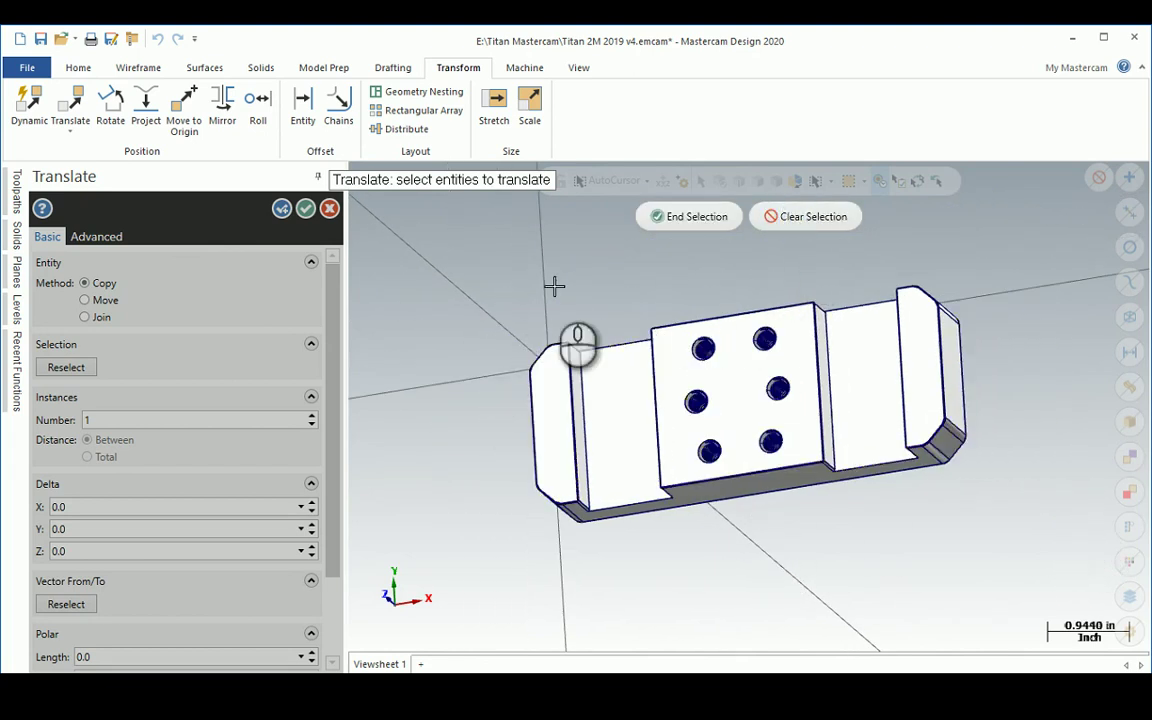
pyautogui.moveTo(453, 262); pyautogui.dragTo(1018, 545)
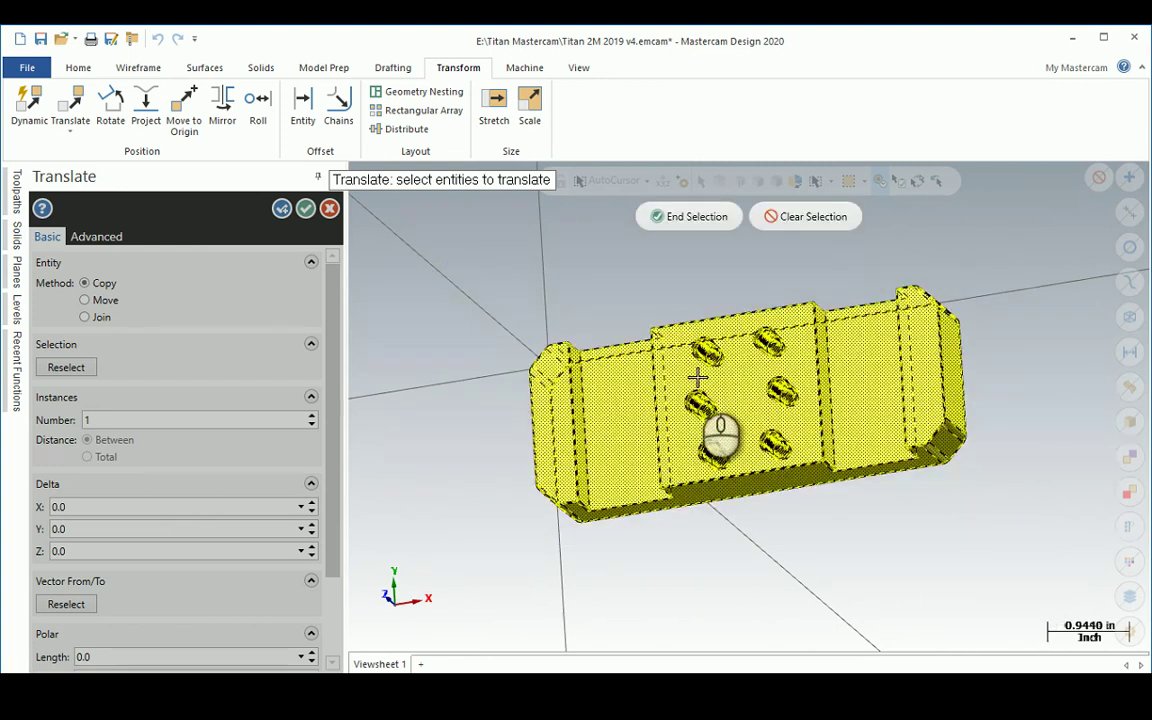
pyautogui.click(697, 218)
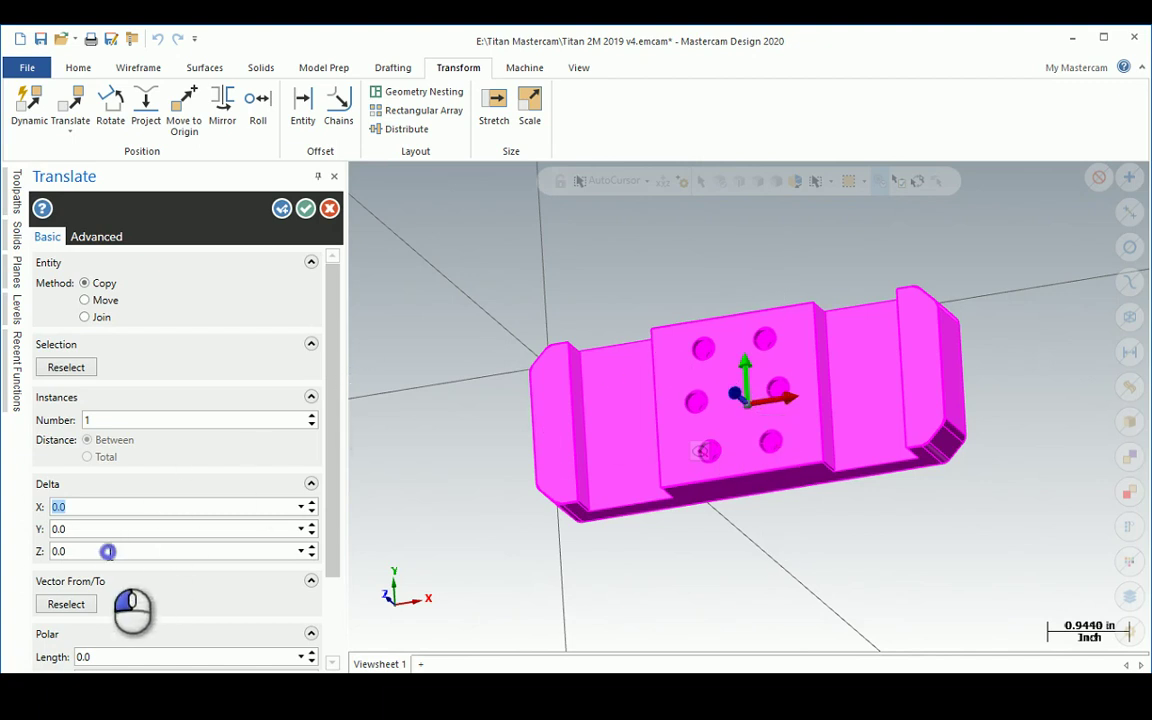
# - Set Delta Z to -0.75 with Method Move and confirm the translation
pyautogui.moveTo(108, 551); pyautogui.dragTo(58, 557)
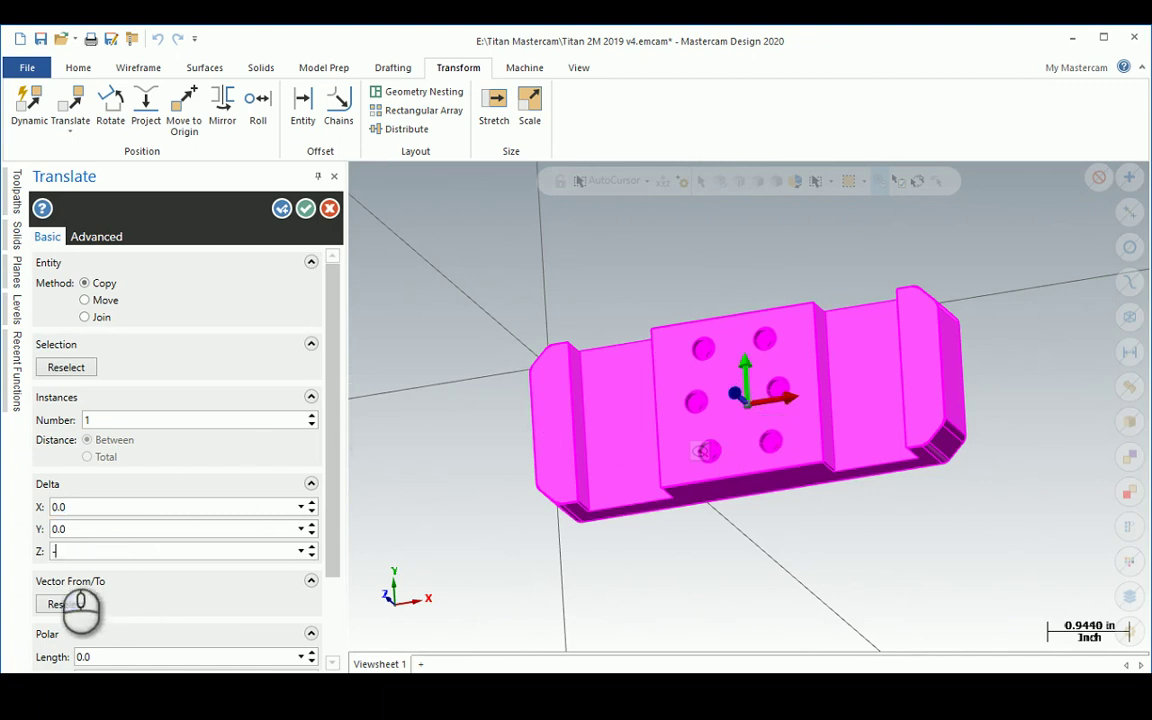
pyautogui.press('Return')
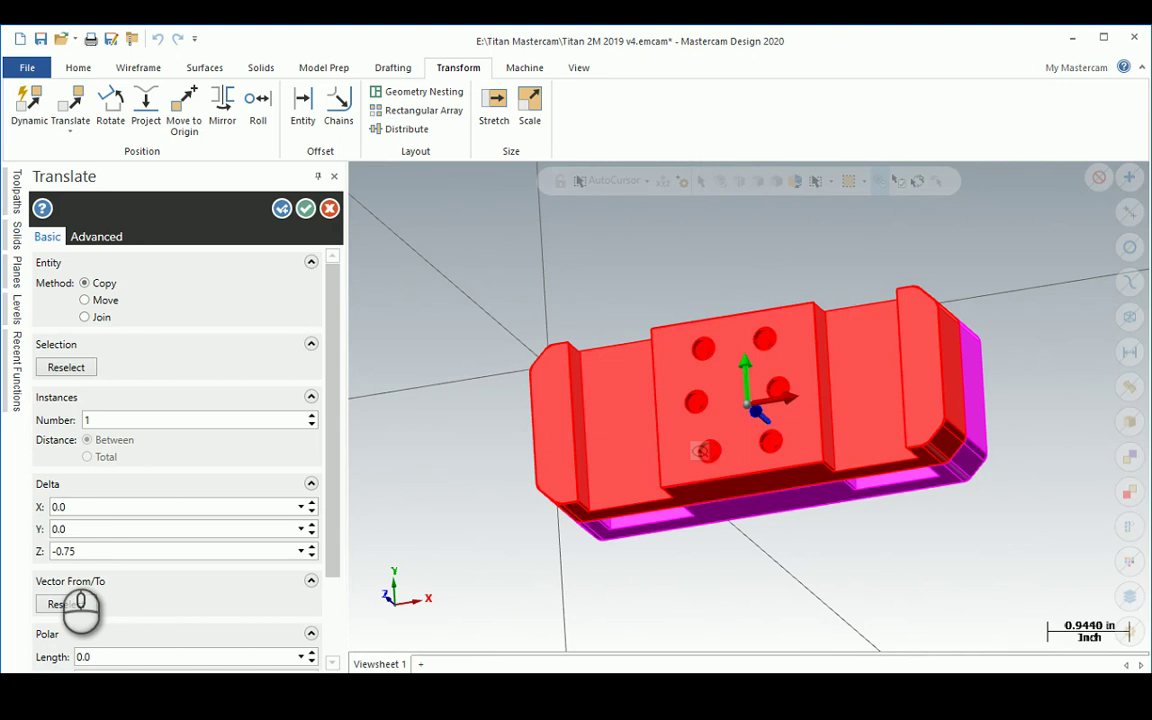
pyautogui.click(85, 300)
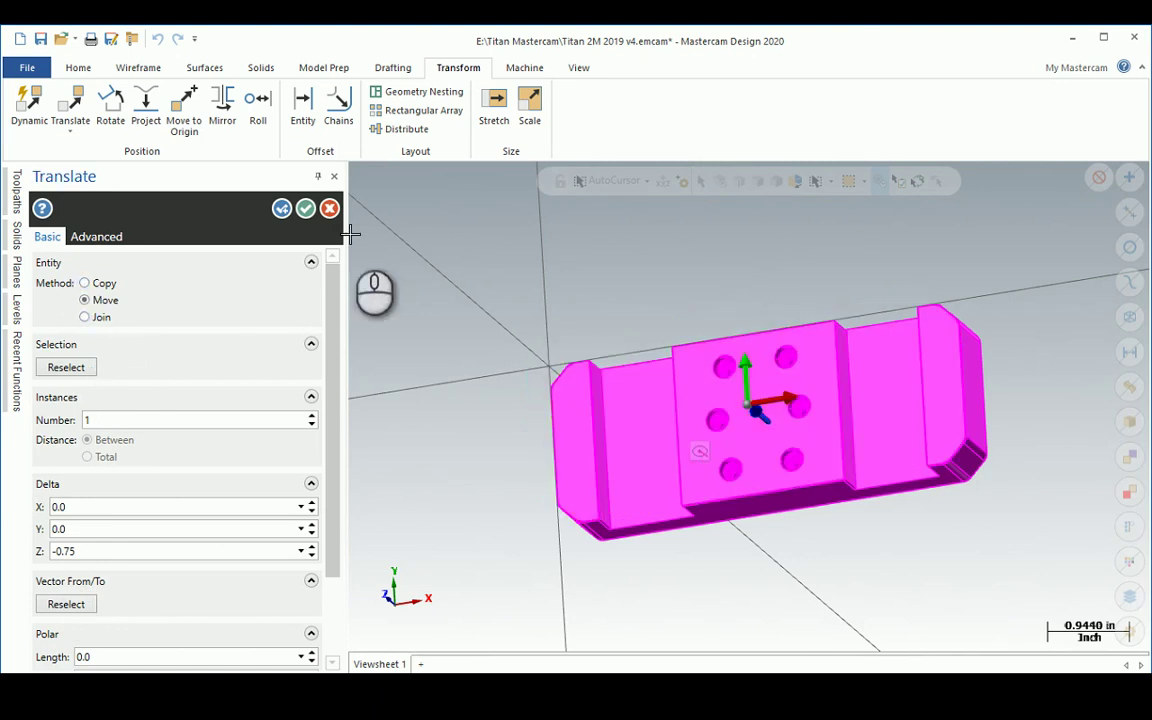
pyautogui.press('Return')
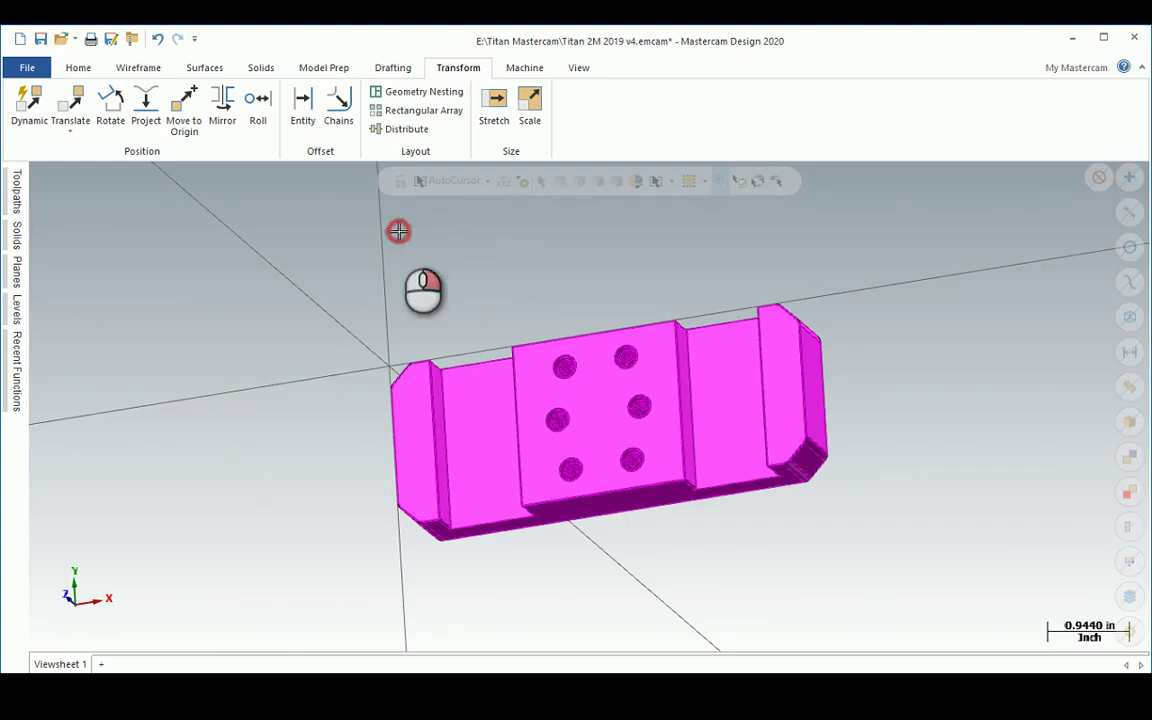
# - Clear the result colours, then view the grey solid from Top (WCS) and tilt it
pyautogui.rightClick(399, 231)
pyautogui.click(450, 206)
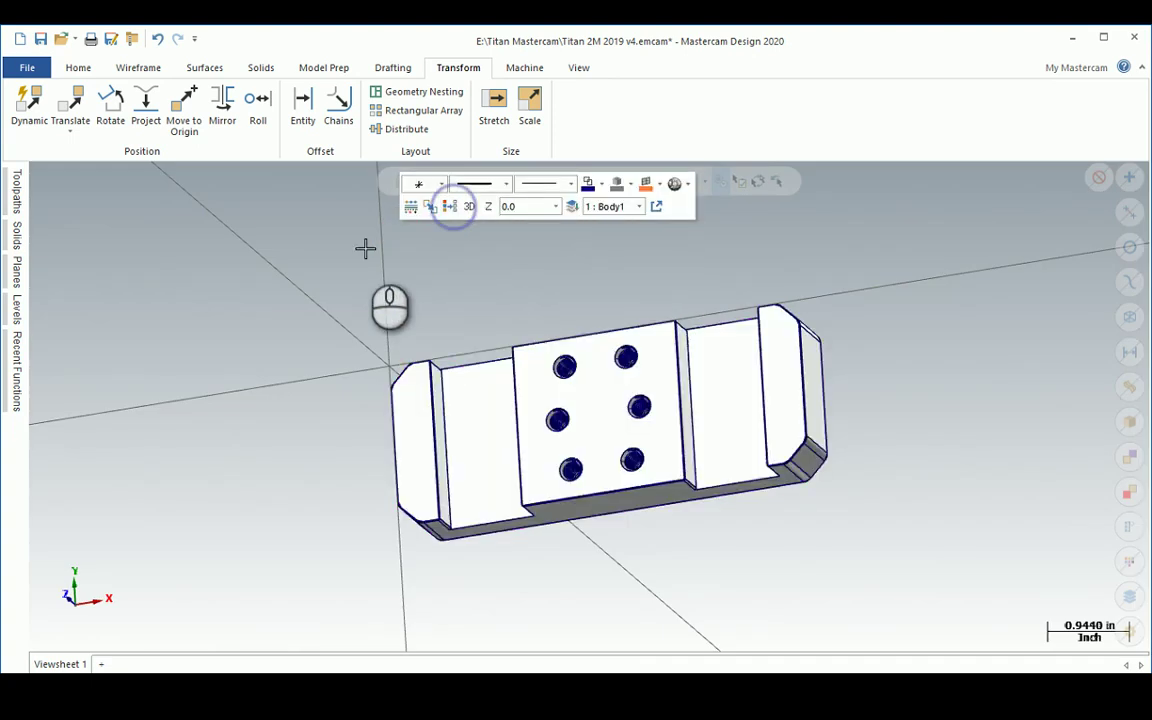
pyautogui.rightClick(243, 262)
pyautogui.click(308, 351)
pyautogui.moveTo(298, 373)
pyautogui.mouseDown(button='middle')
pyautogui.moveTo(306, 265)
pyautogui.moveTo(275, 283)
pyautogui.moveTo(275, 301)
pyautogui.mouseUp(button='middle')
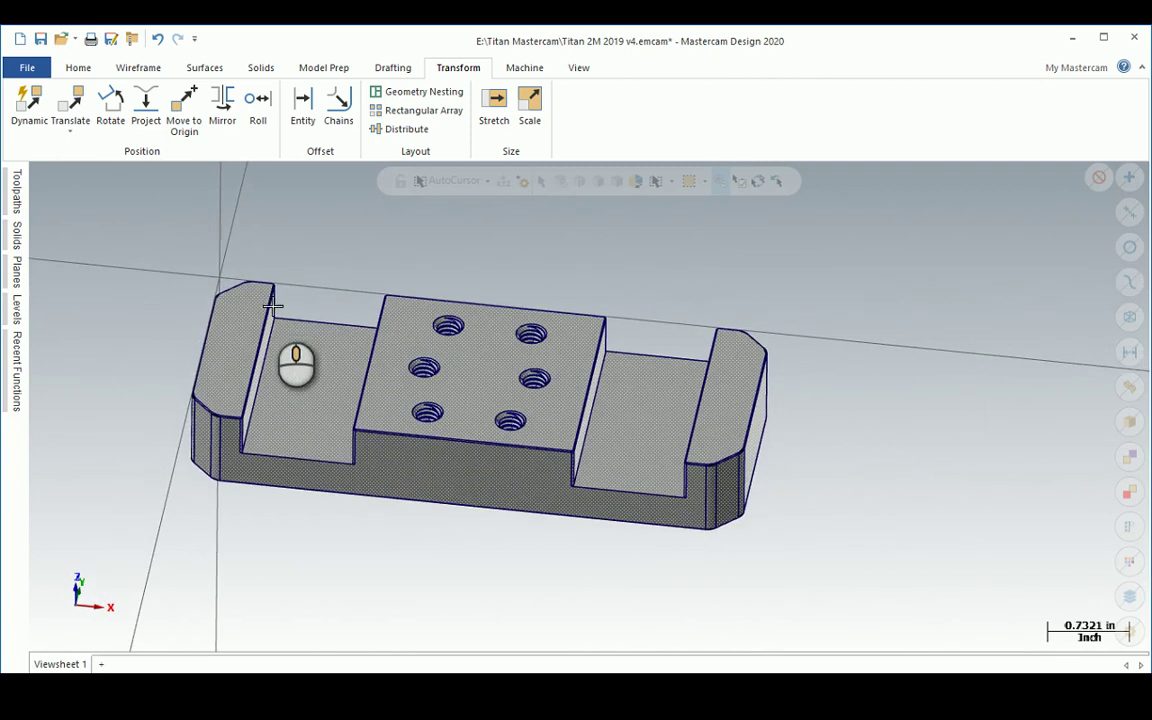
pyautogui.scroll(-3, 266, 310)
pyautogui.scroll(4, 181, 309)
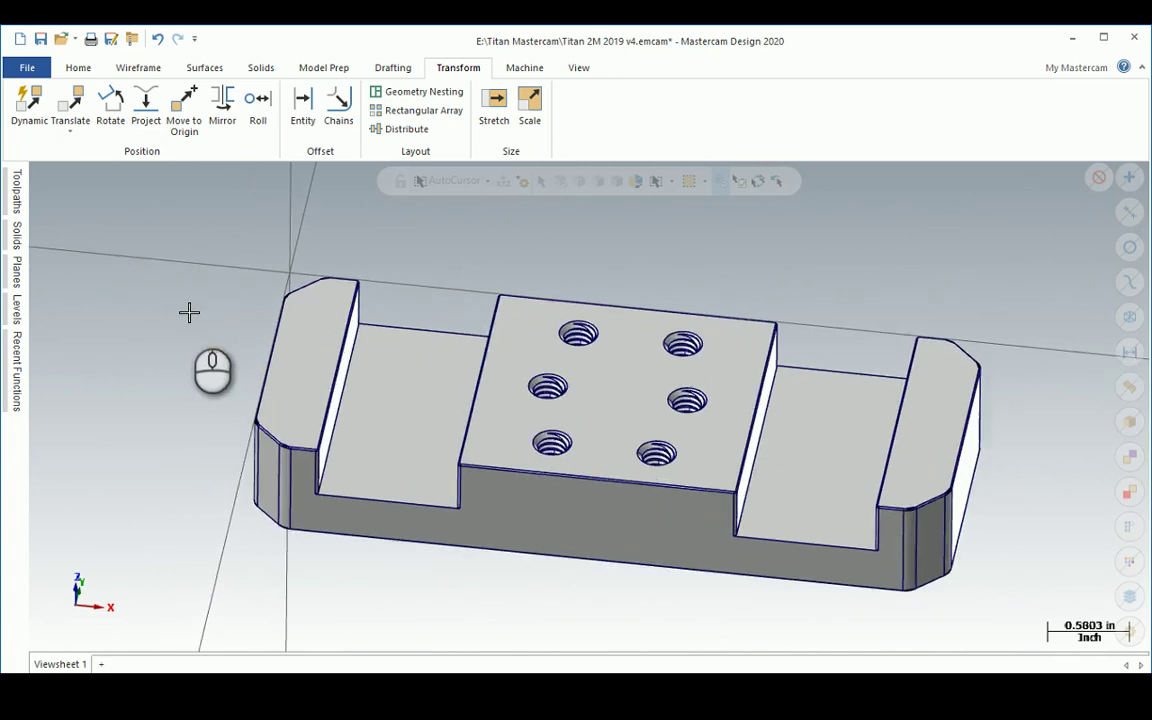
pyautogui.moveTo(300, 360)
pyautogui.mouseDown(button='middle')
pyautogui.moveTo(419, 375)
pyautogui.moveTo(285, 357)
pyautogui.moveTo(298, 368)
pyautogui.mouseUp(button='middle')
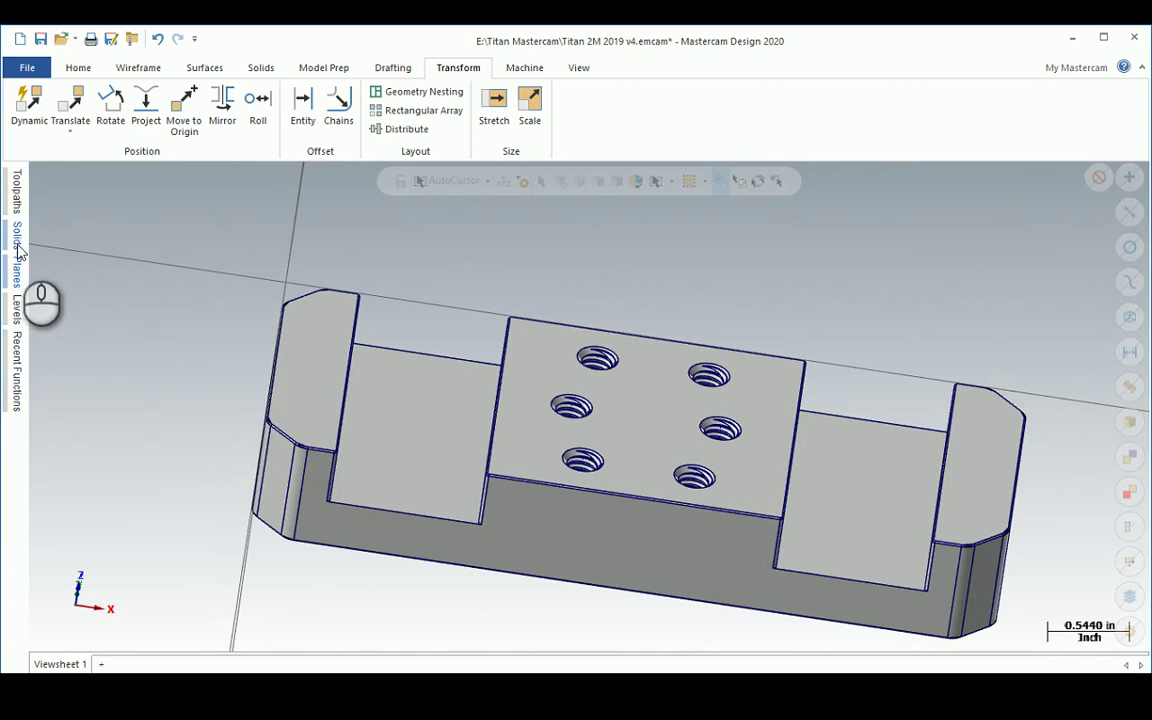
# - Add a Mill Default machine group, check its Files tool settings, and accept the properties
pyautogui.click(16, 195)
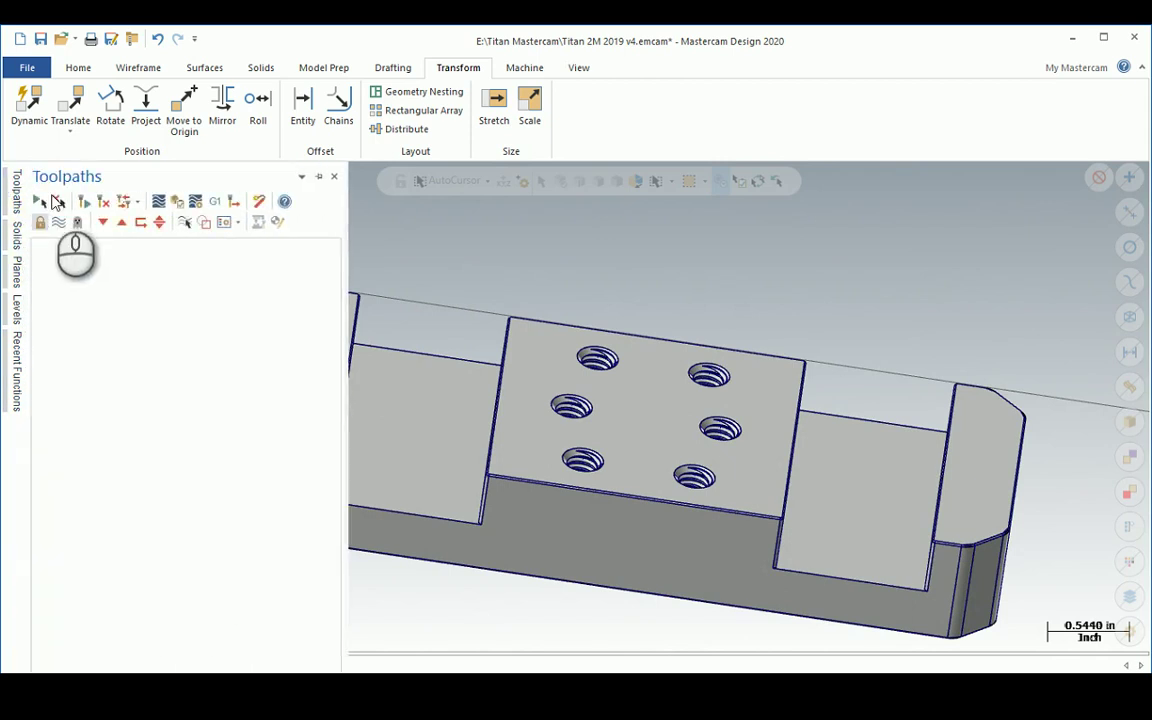
pyautogui.click(528, 67)
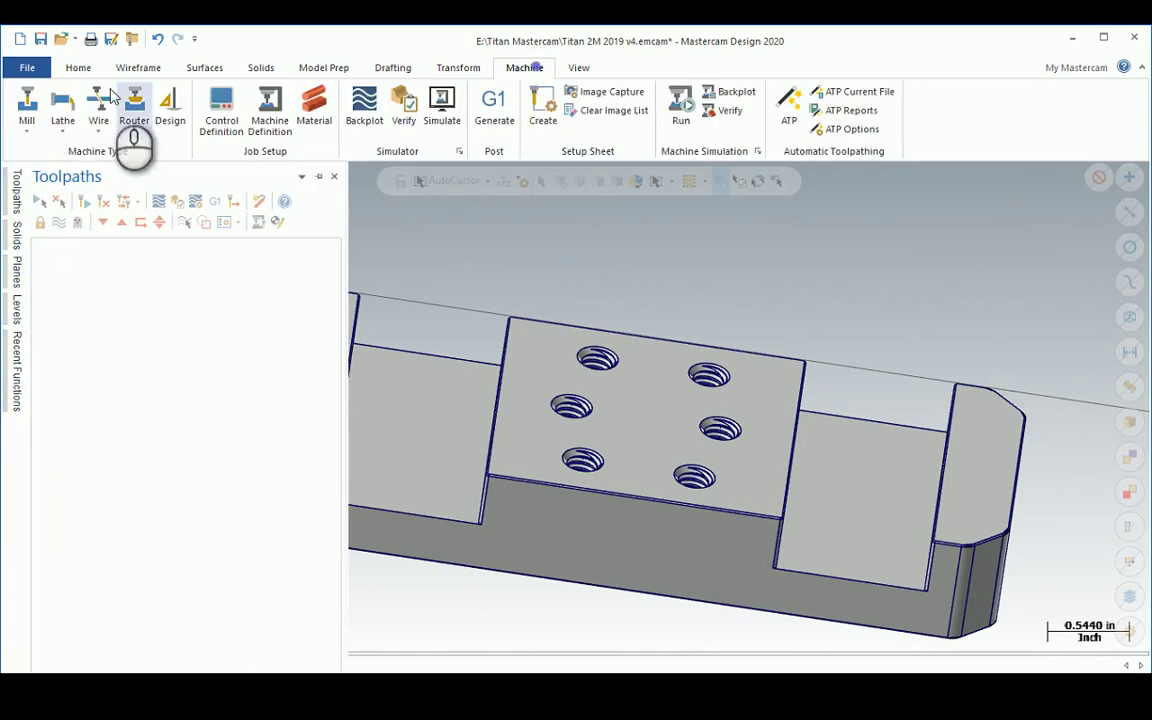
pyautogui.click(36, 114)
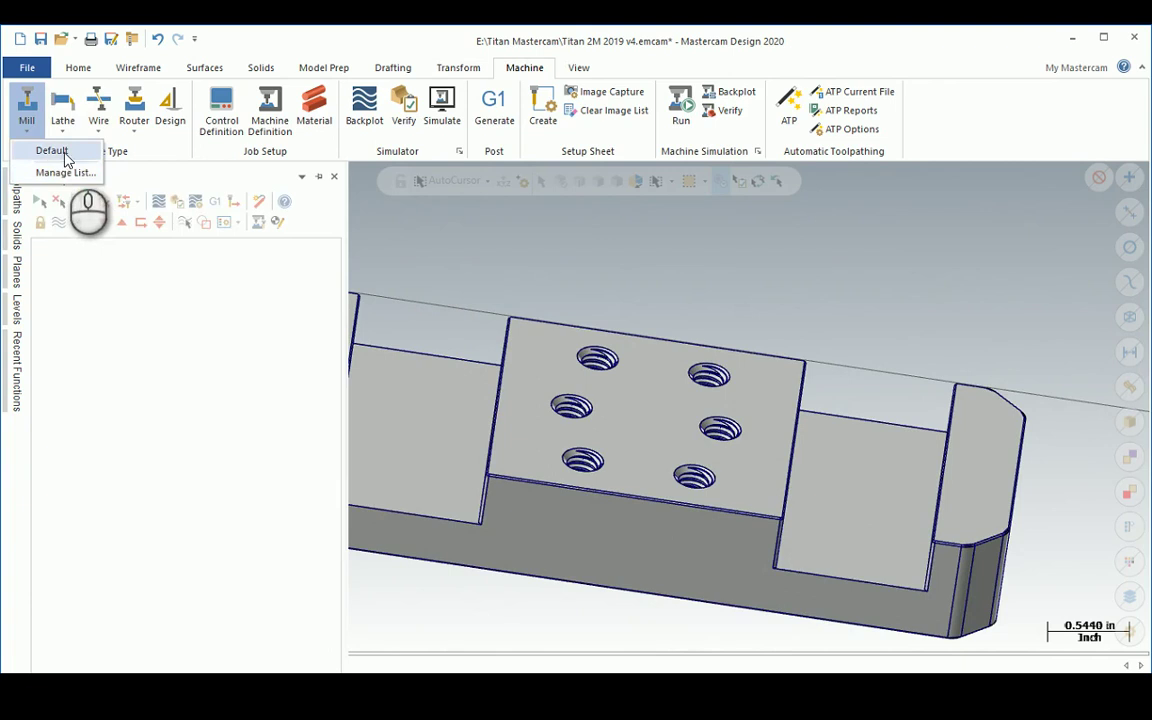
pyautogui.click(60, 150)
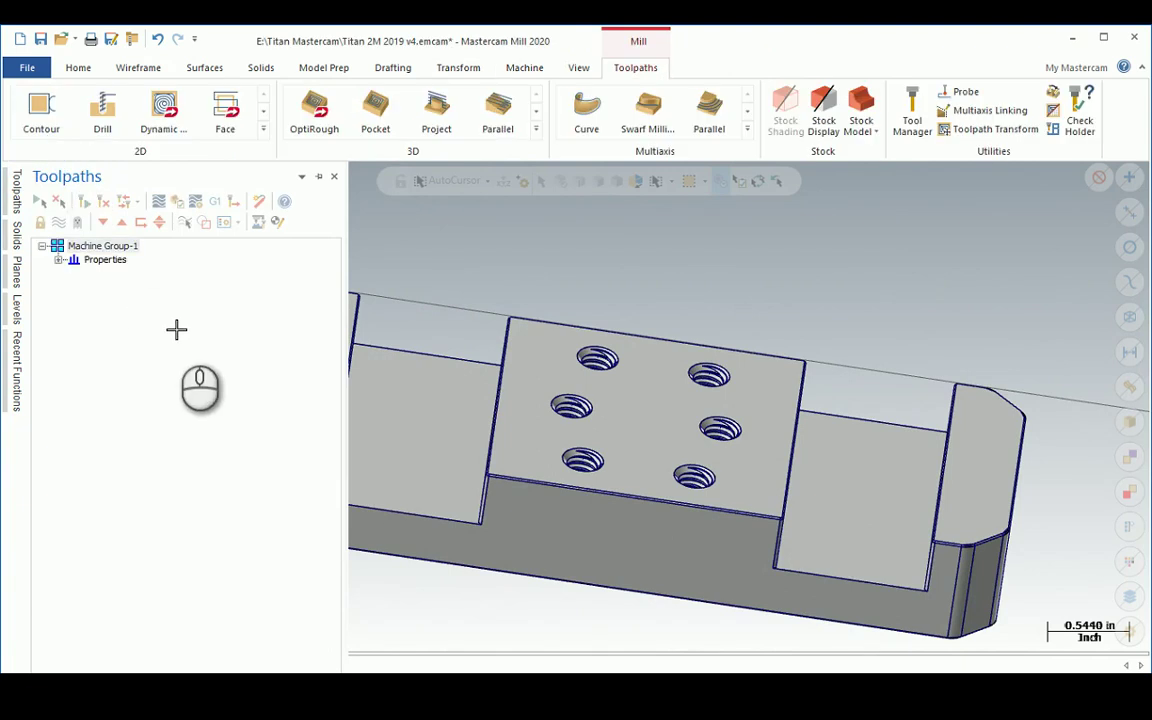
pyautogui.click(58, 259)
pyautogui.click(105, 264)
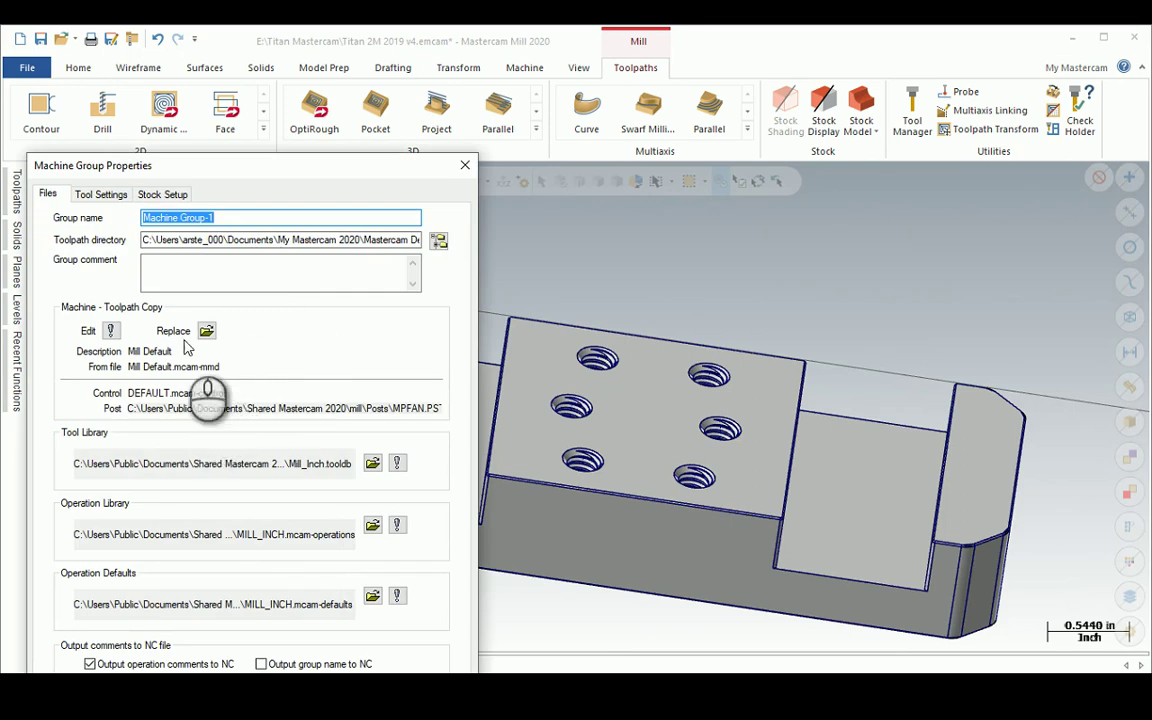
pyautogui.click(101, 194)
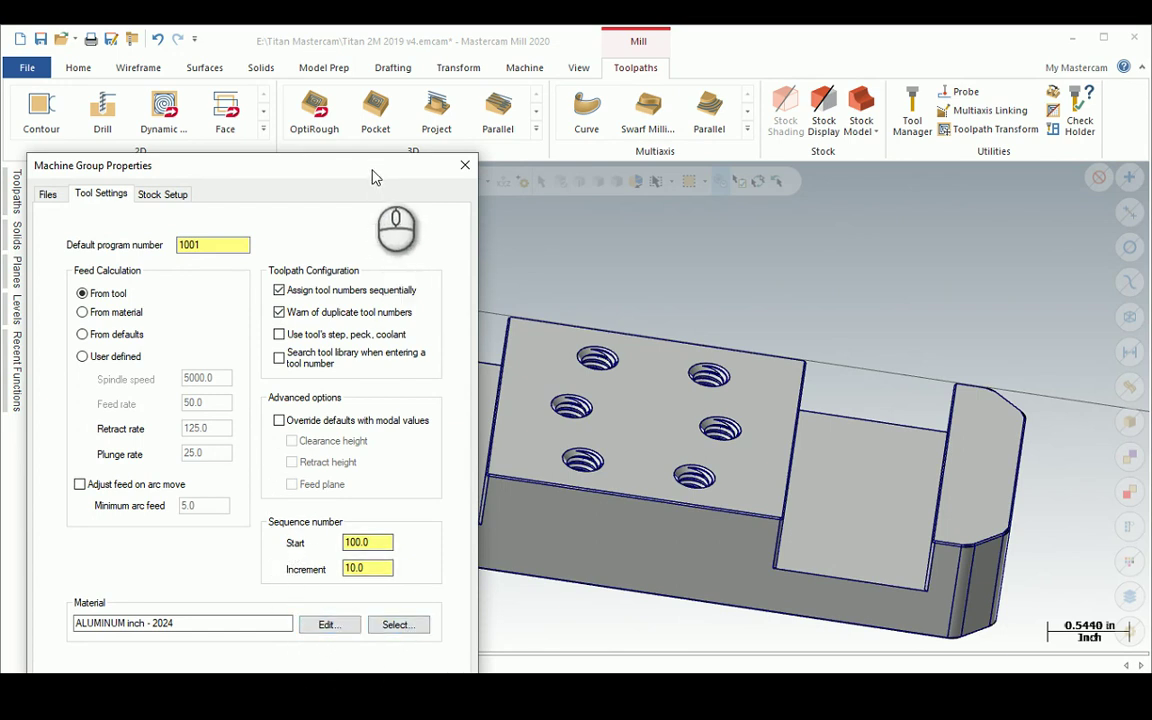
pyautogui.moveTo(374, 170); pyautogui.dragTo(385, 78)
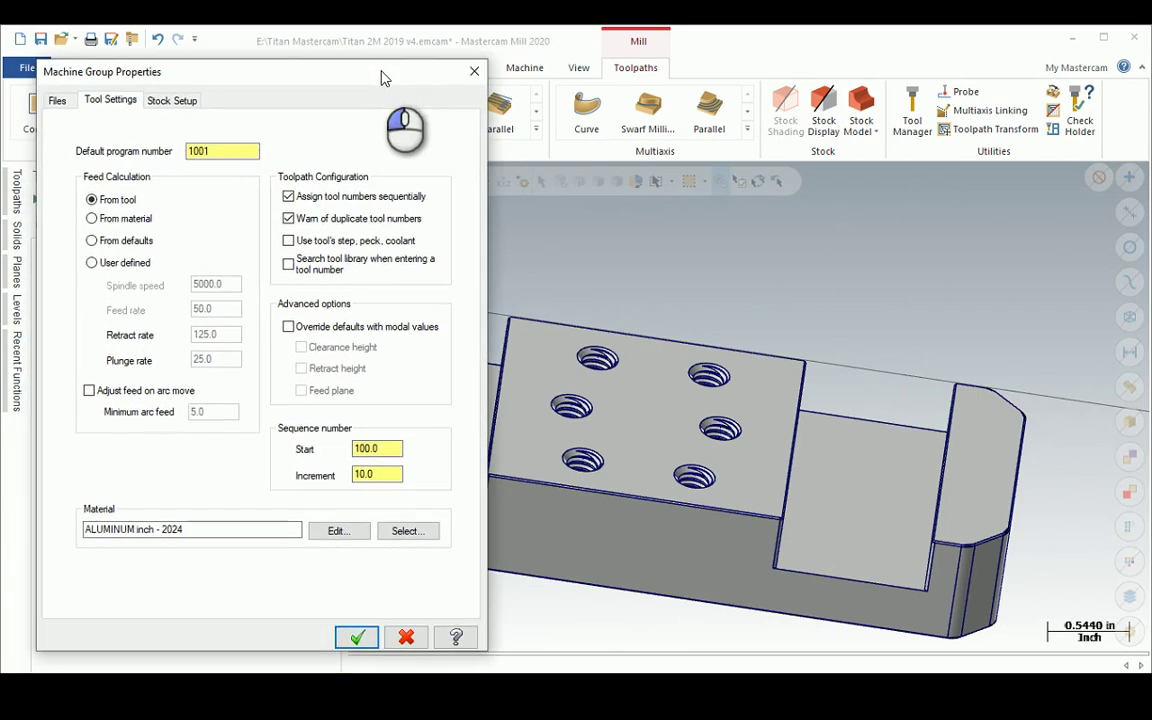
pyautogui.click(360, 638)
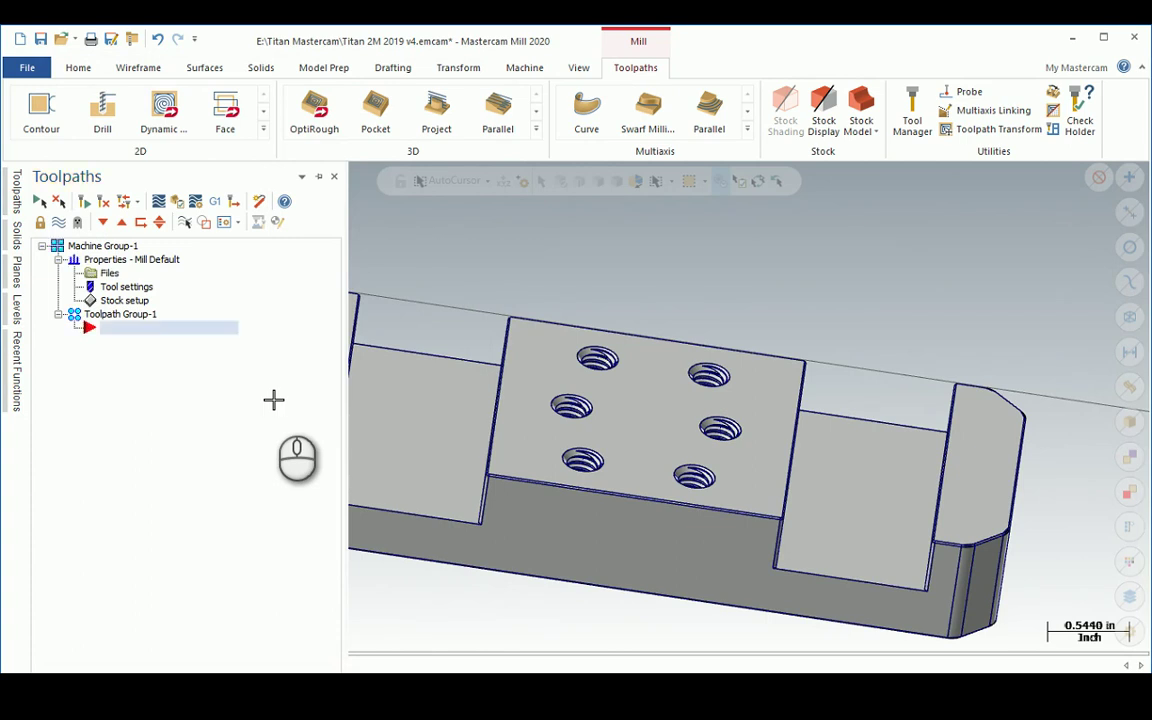
# - Check the part in Isometric and Top views, then minimize Mastercam to bring Fusion 360 forward
pyautogui.rightClick(483, 266)
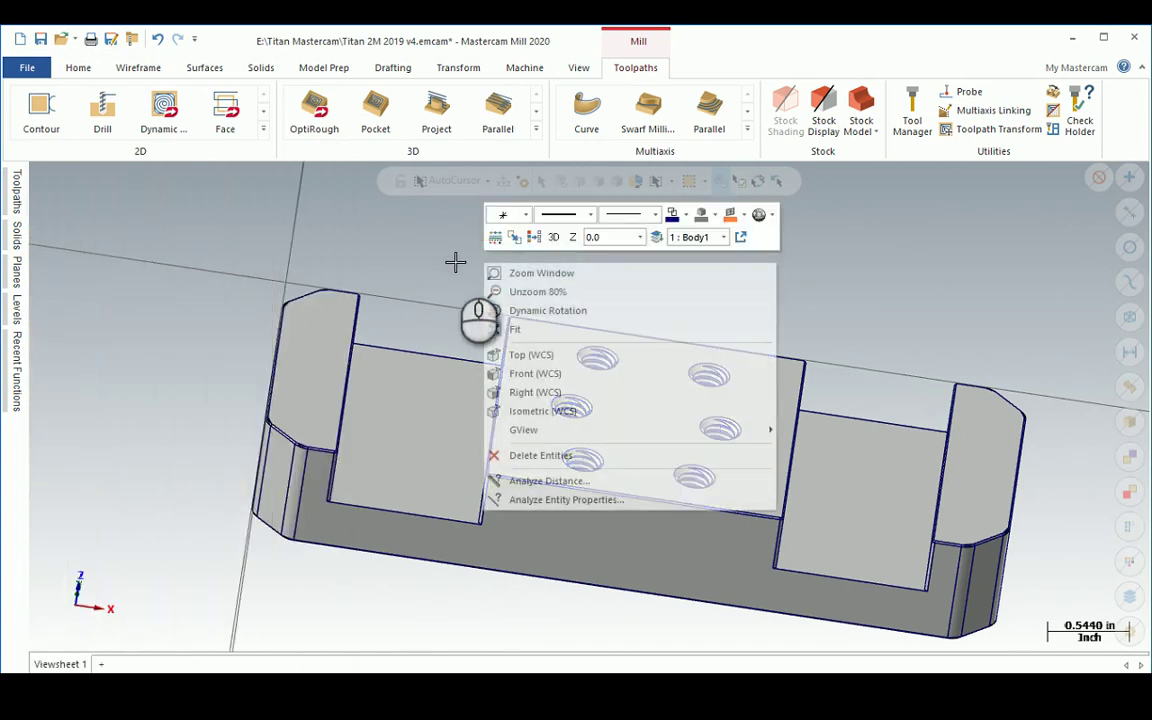
pyautogui.click(543, 411)
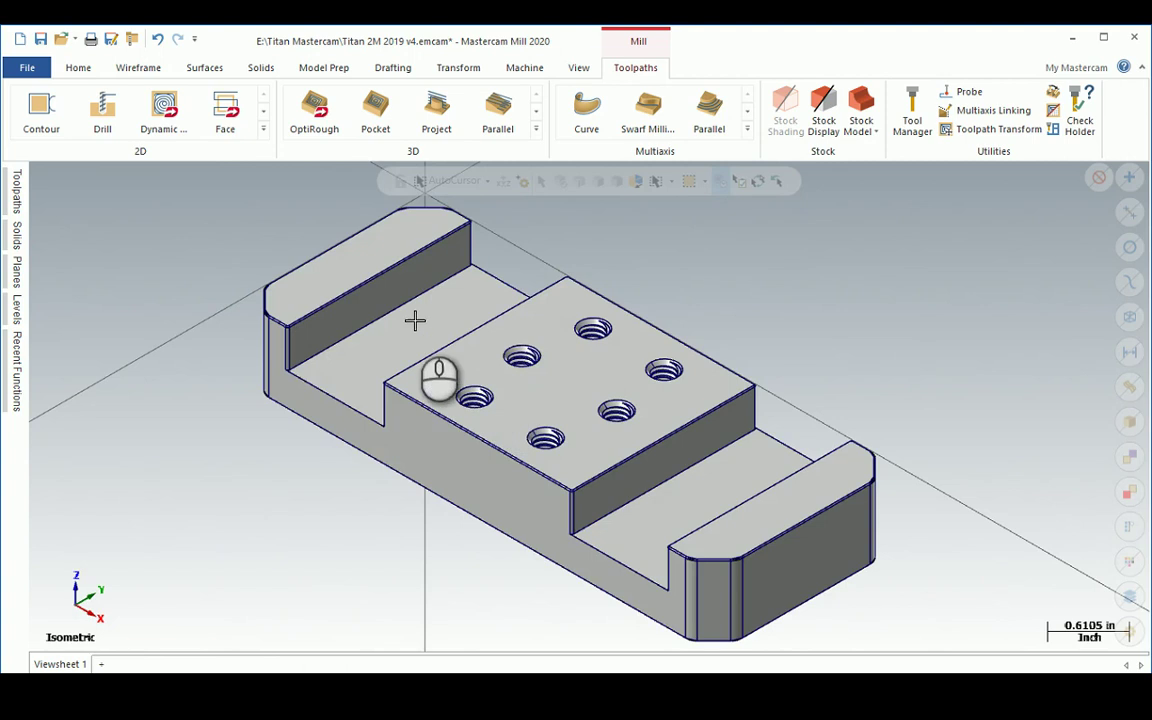
pyautogui.rightClick(288, 395)
pyautogui.click(350, 486)
pyautogui.rightClick(629, 259)
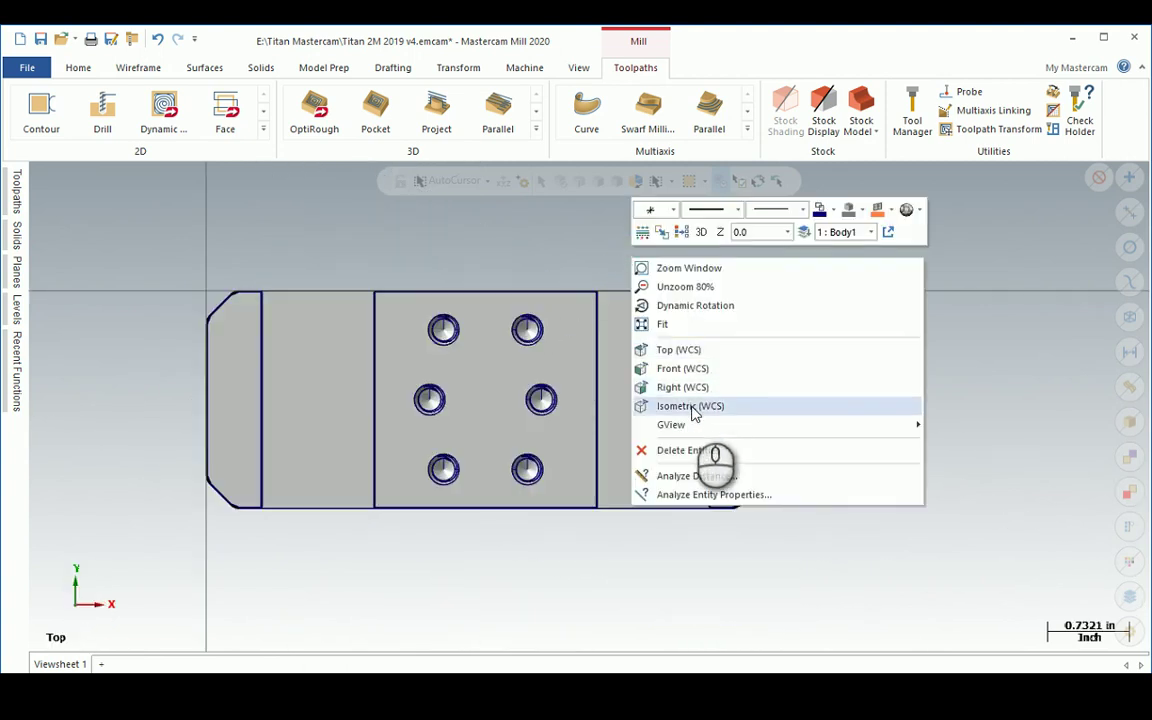
pyautogui.click(686, 402)
pyautogui.scroll(-4, 571, 305)
pyautogui.scroll(-2, 393, 378)
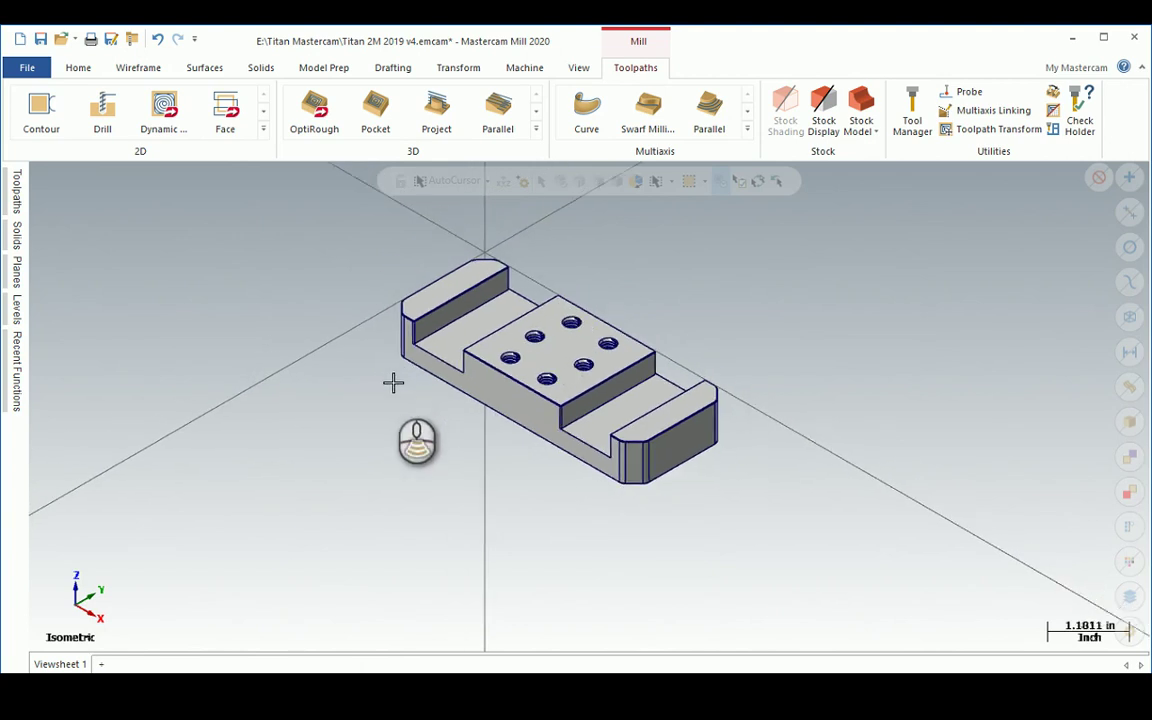
pyautogui.scroll(4, 395, 365)
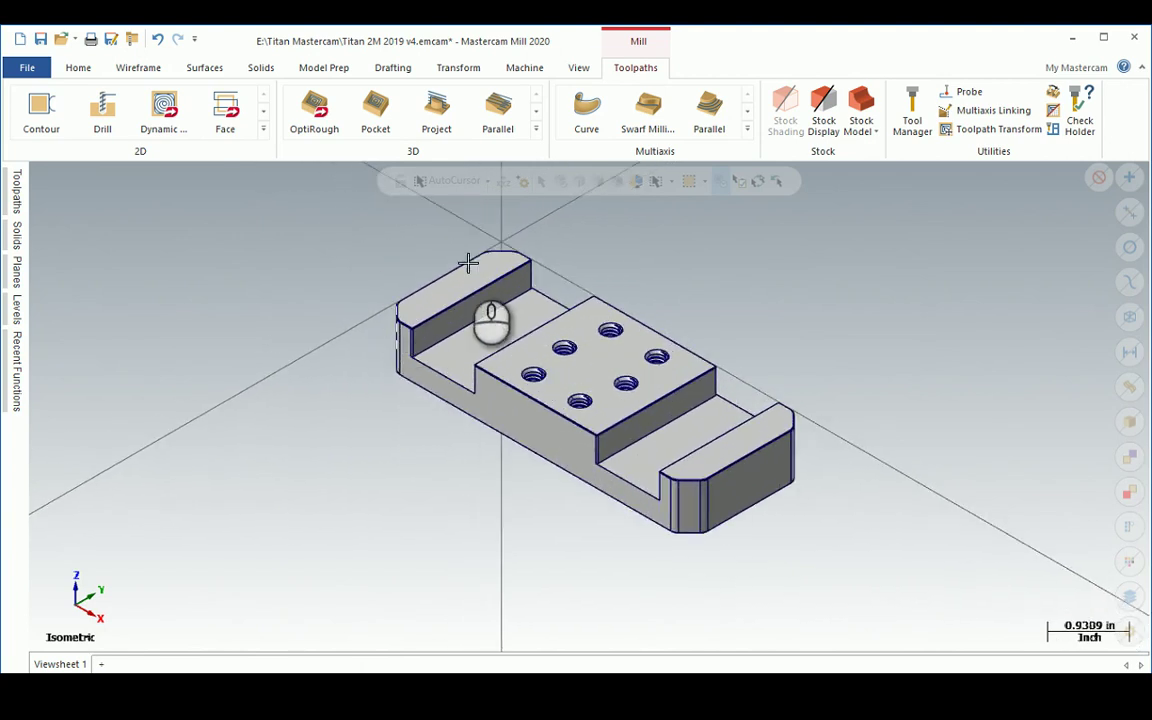
pyautogui.moveTo(391, 373); pyautogui.dragTo(413, 386, button='middle')
pyautogui.scroll(2, 420, 383)
pyautogui.scroll(-3, 420, 387)
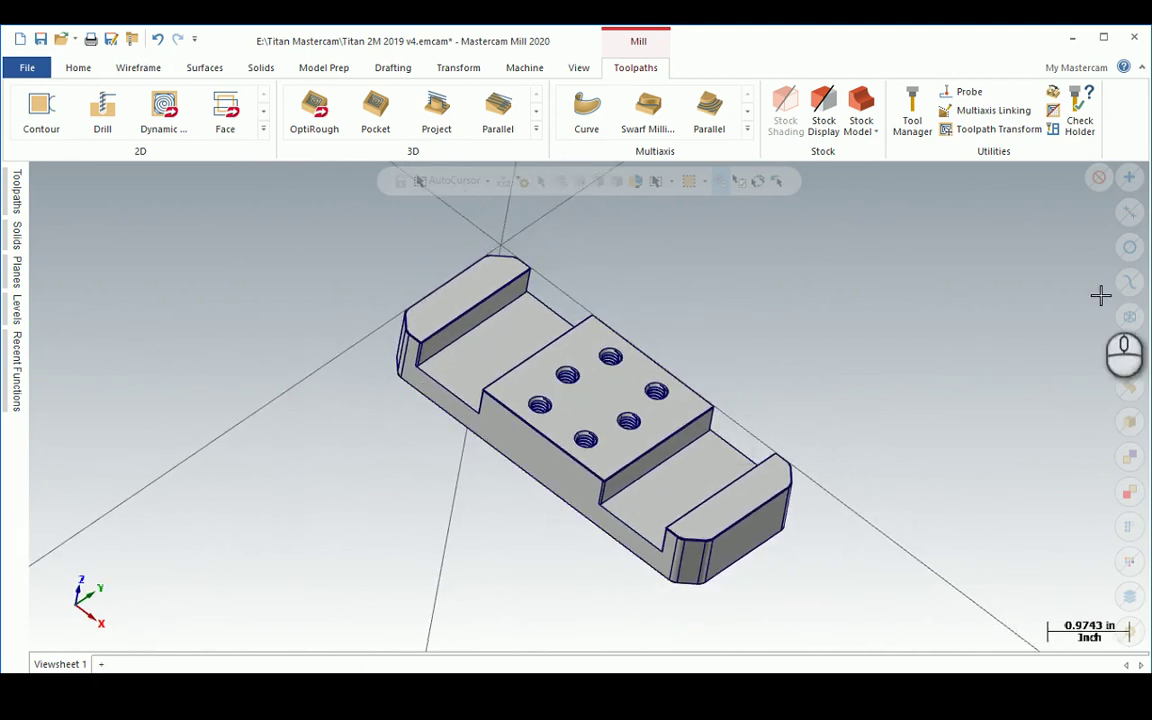
pyautogui.click(1078, 40)
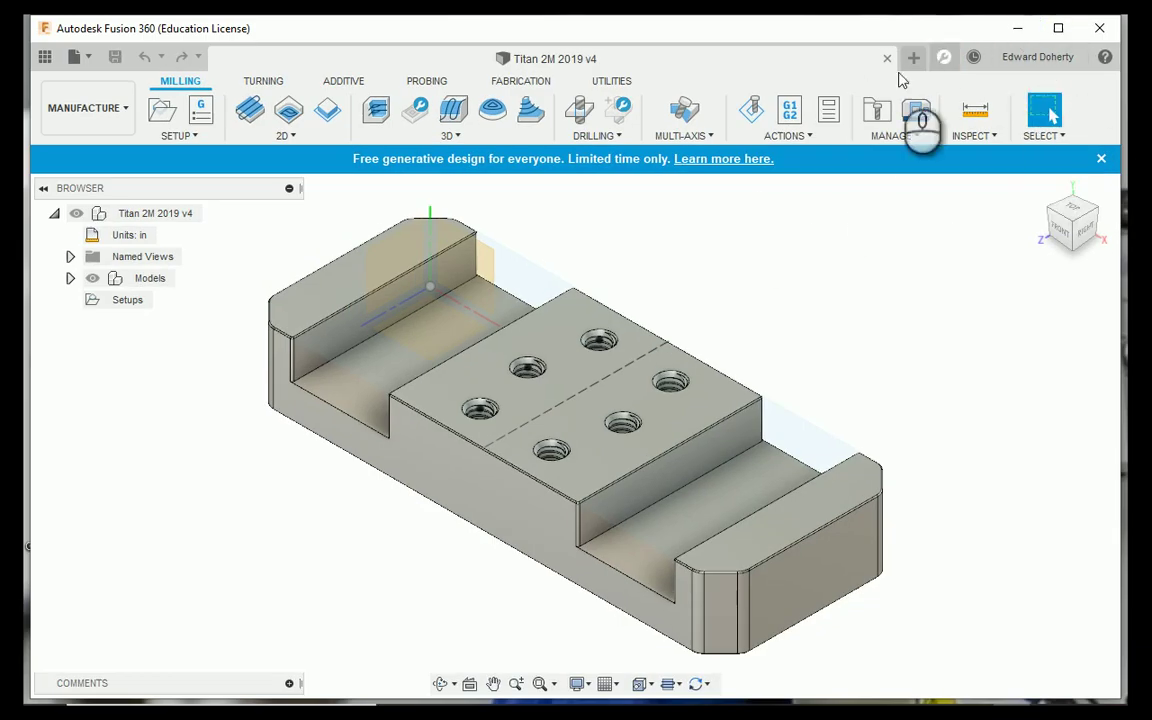